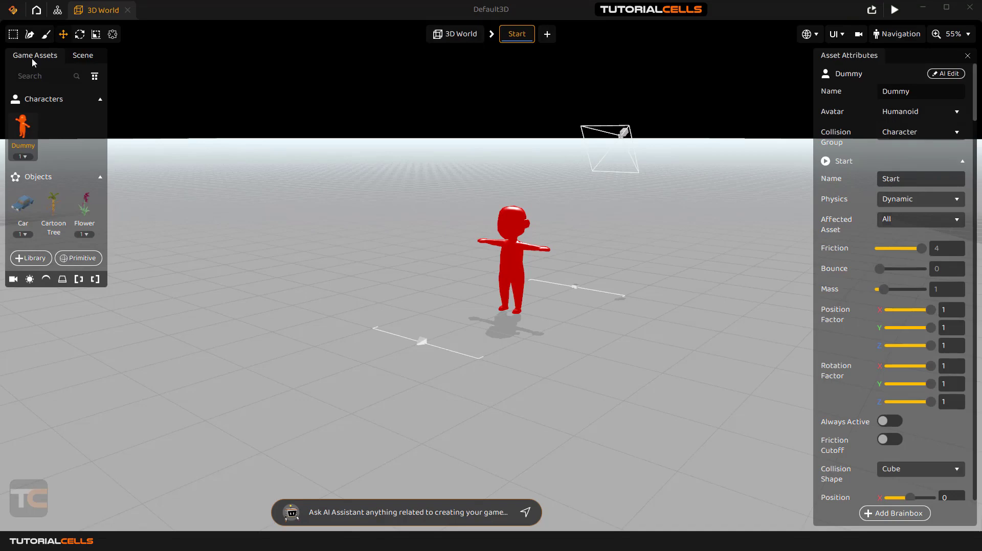
# Examine the Start and End points in the scene's object list and around the dummy in the 3D view
pyautogui.click(86, 57)
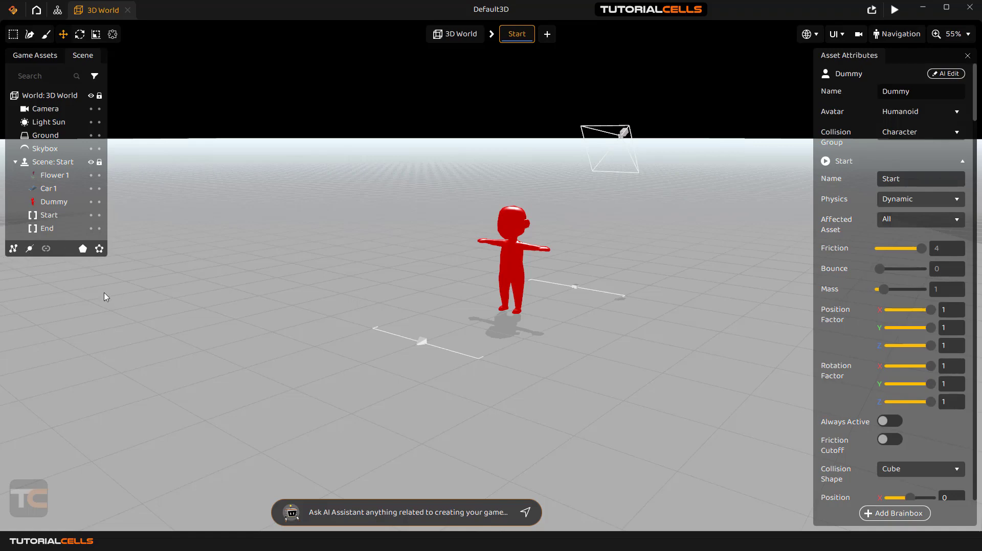
pyautogui.click(61, 215)
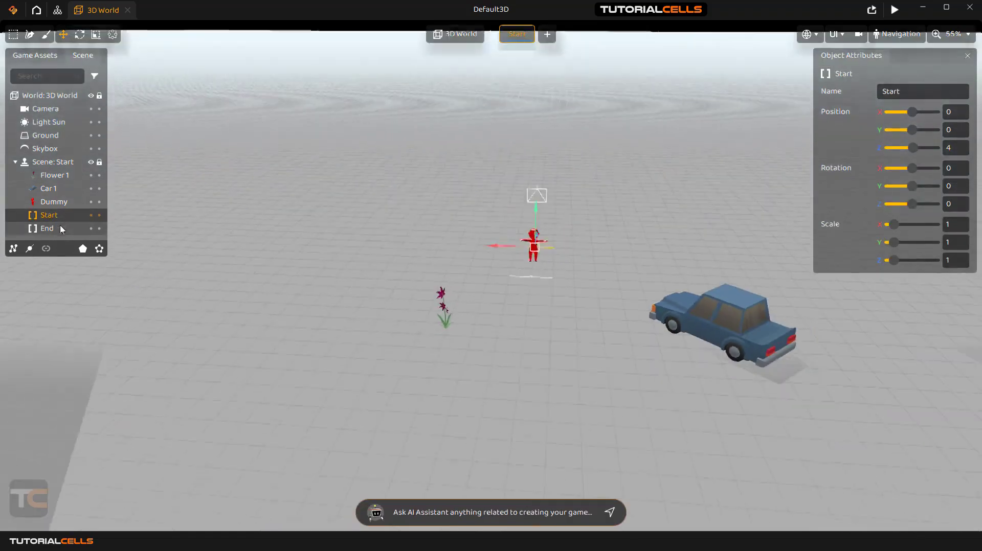
pyautogui.click(61, 229)
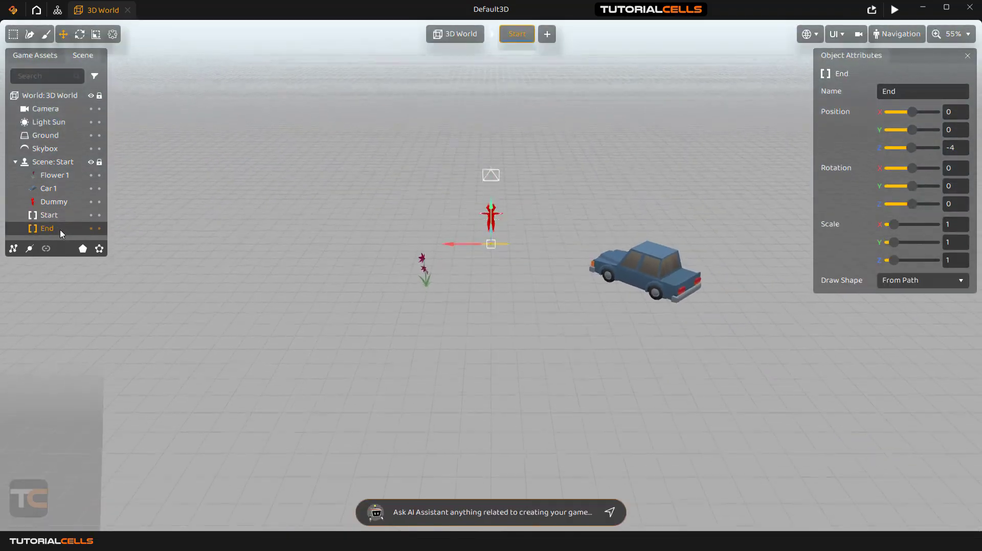
pyautogui.moveTo(443, 238)
pyautogui.mouseDown(button='right')
pyautogui.moveTo(608, 195)
pyautogui.moveTo(491, 184)
pyautogui.moveTo(393, 241)
pyautogui.moveTo(432, 242)
pyautogui.mouseUp(button='right')
pyautogui.press('w')
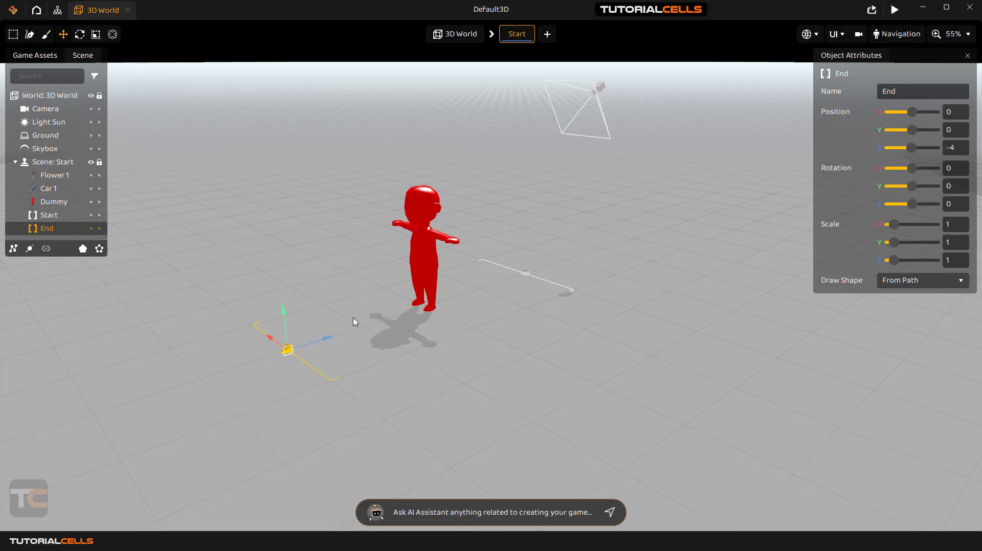
pyautogui.click(13, 9)
pyautogui.moveTo(27, 35)
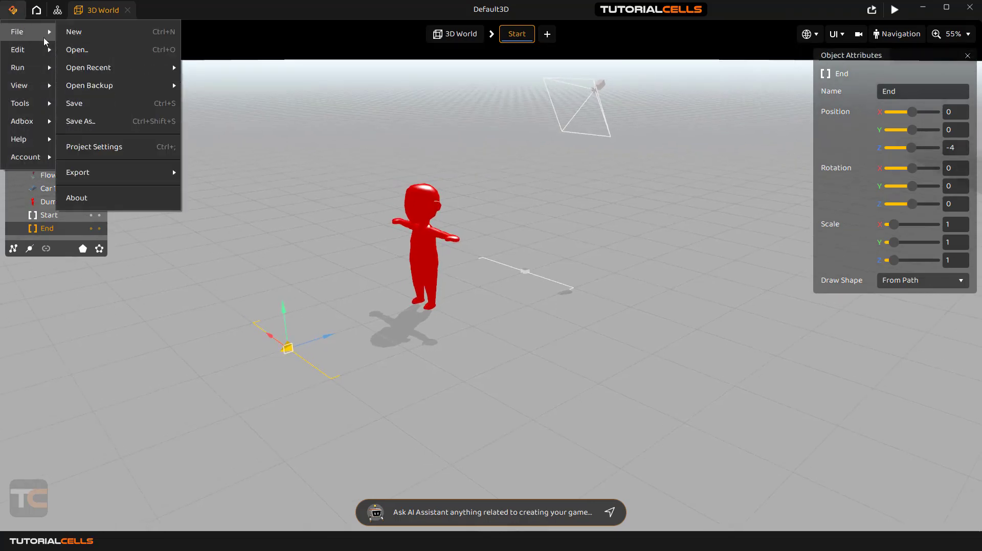
pyautogui.moveTo(97, 68)
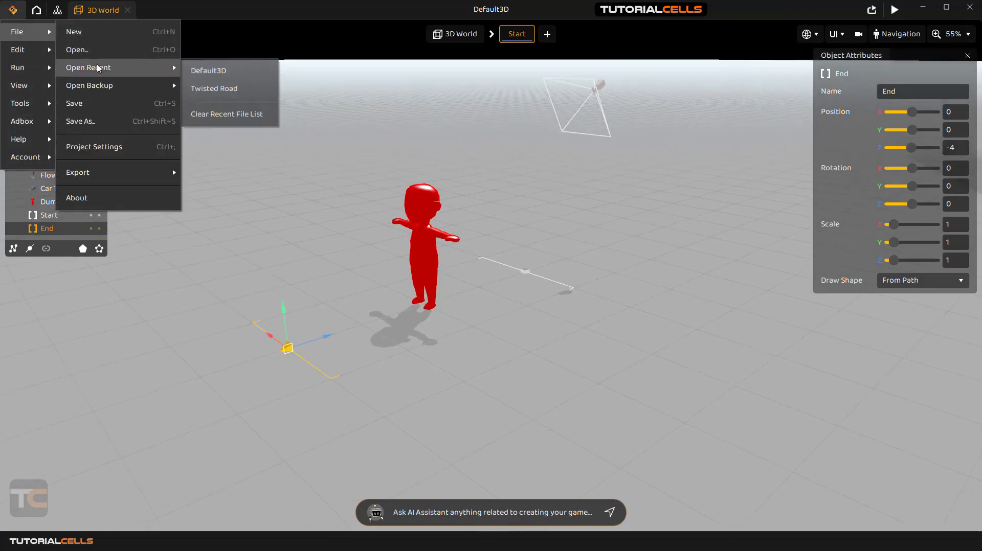
pyautogui.click(204, 87)
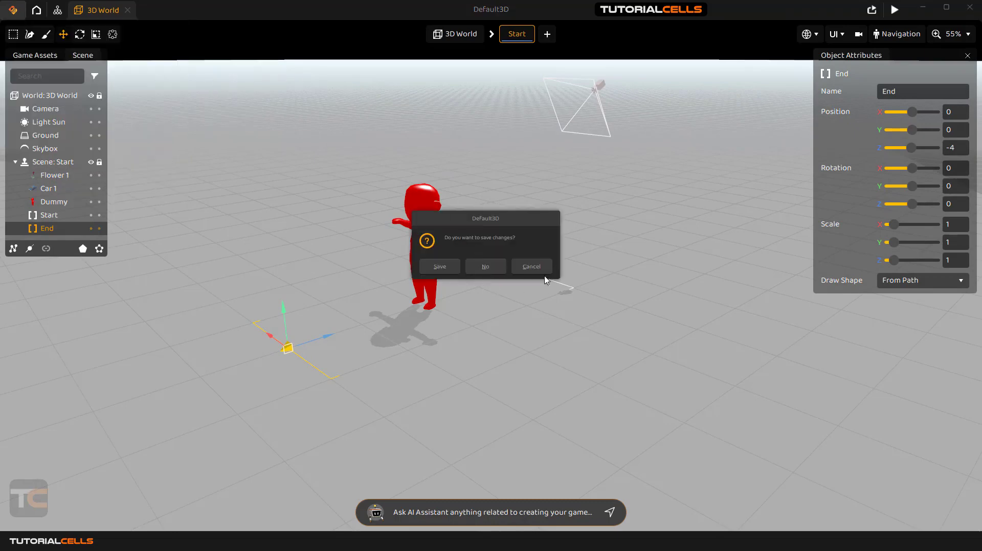
pyautogui.click(531, 267)
# Open the recent project Twisted Road without saving the changes to the current one
pyautogui.click(13, 10)
pyautogui.moveTo(26, 37)
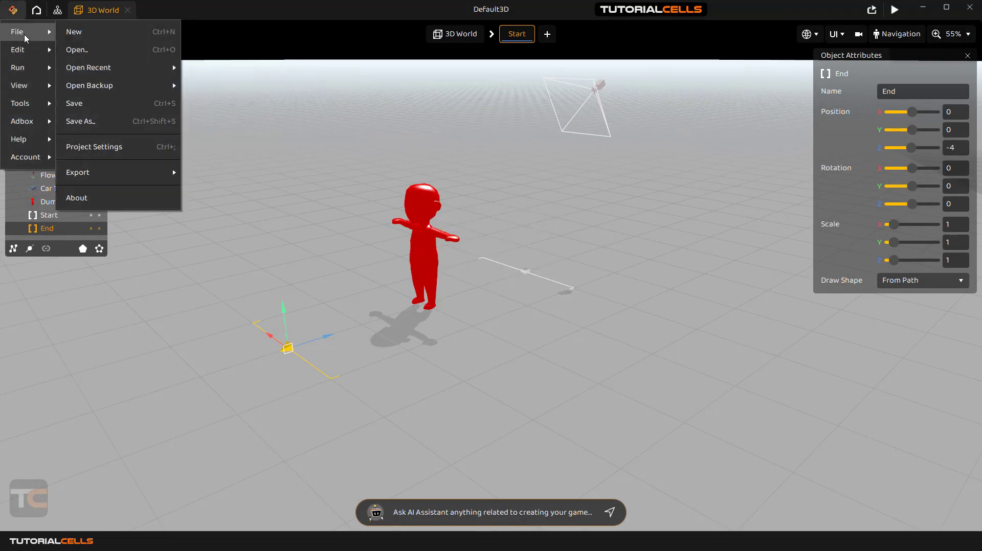
pyautogui.moveTo(146, 68)
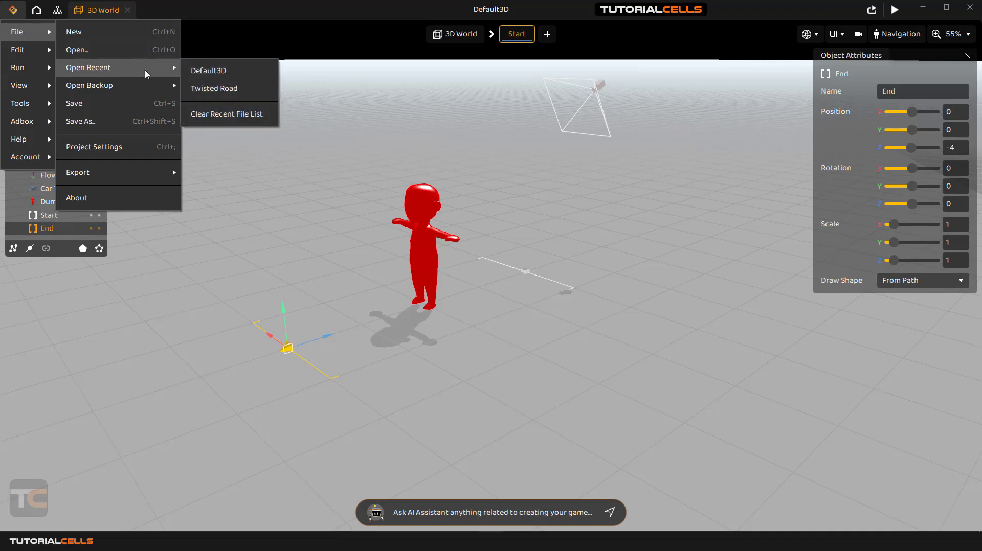
pyautogui.click(214, 89)
pyautogui.click(488, 266)
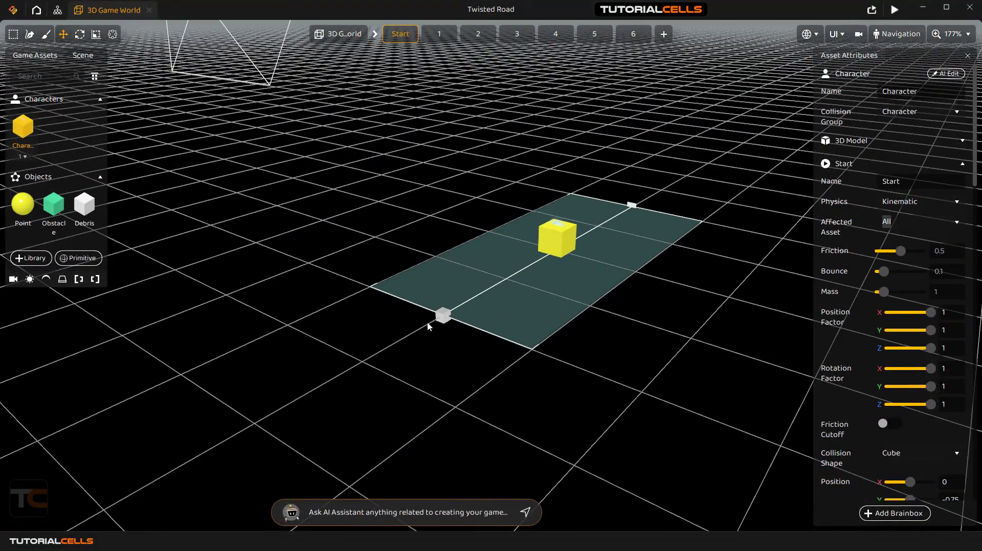
# Lengthen the road by moving its Start point along Z to about 6.96, and show the scene's object list
pyautogui.click(442, 315)
pyautogui.moveTo(432, 327); pyautogui.dragTo(281, 400)
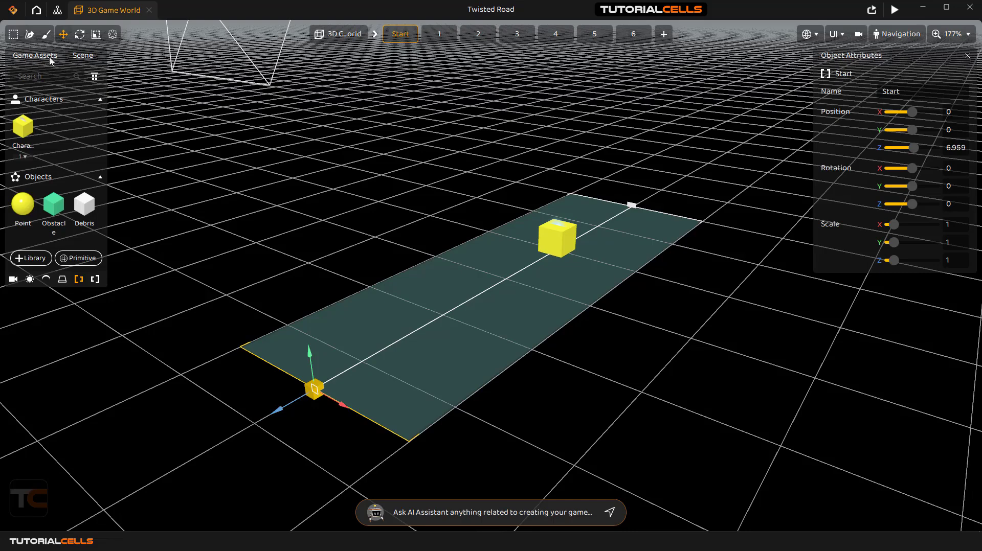
pyautogui.click(81, 55)
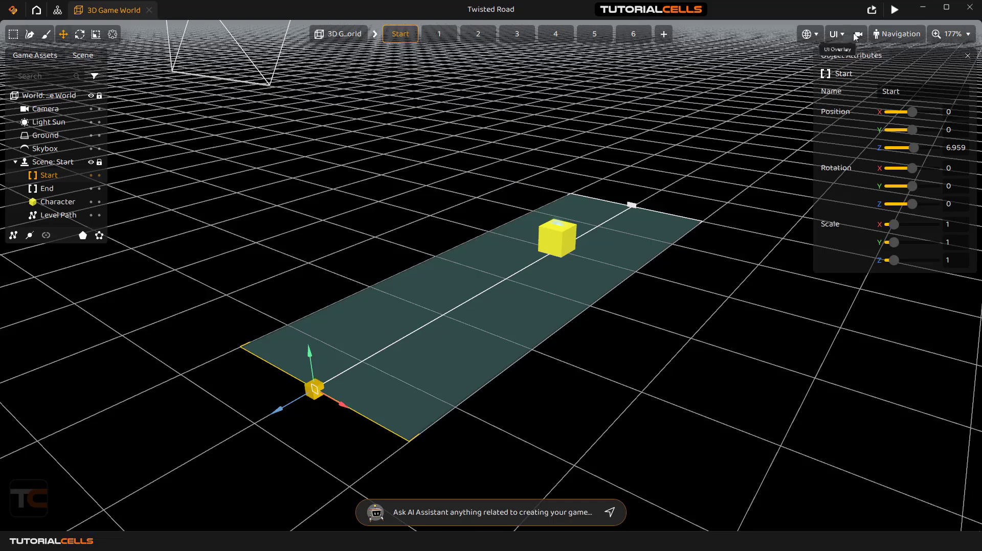
# Preview the Twisted Road game, play a short run along the road, and close the preview
pyautogui.click(894, 11)
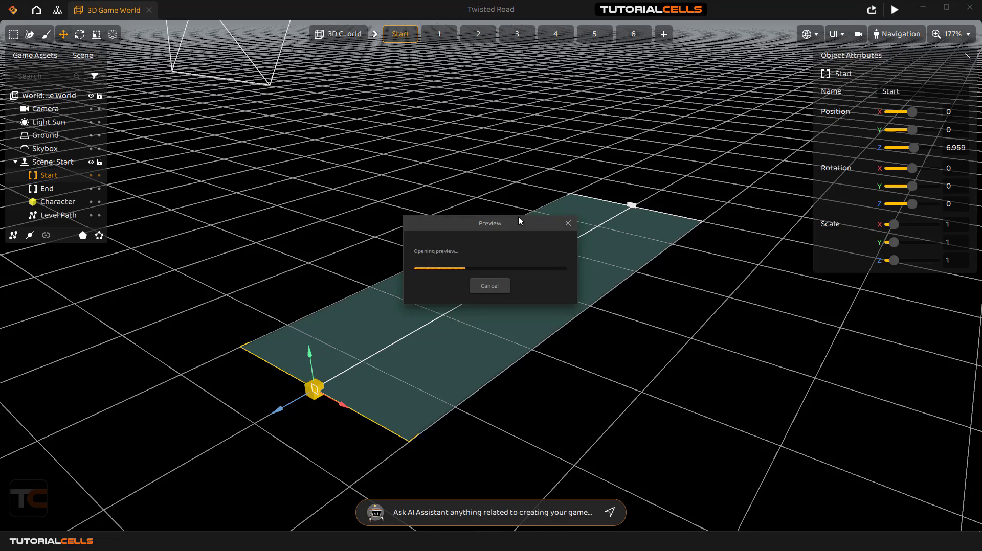
pyautogui.moveTo(295, 102); pyautogui.dragTo(207, 24)
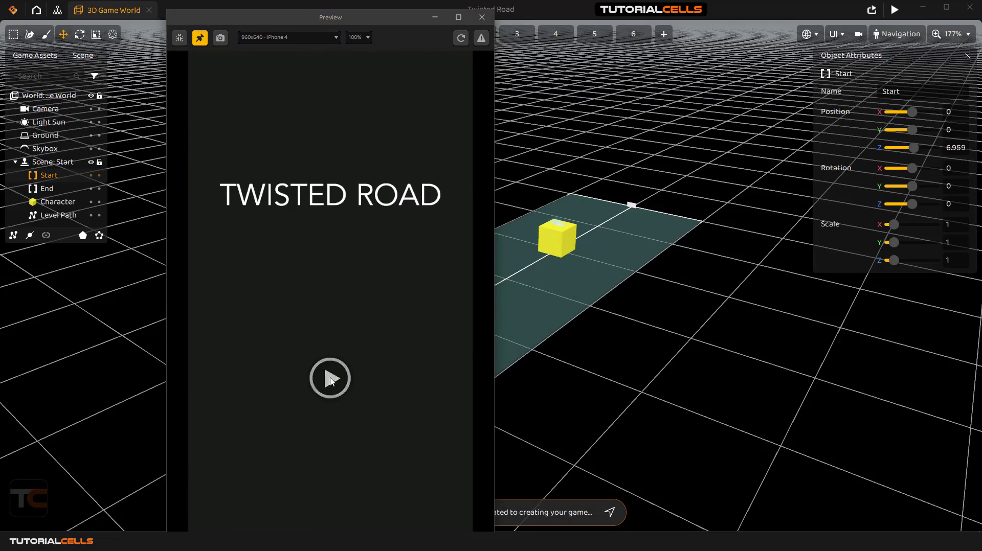
pyautogui.click(330, 378)
pyautogui.moveTo(307, 335); pyautogui.dragTo(369, 241)
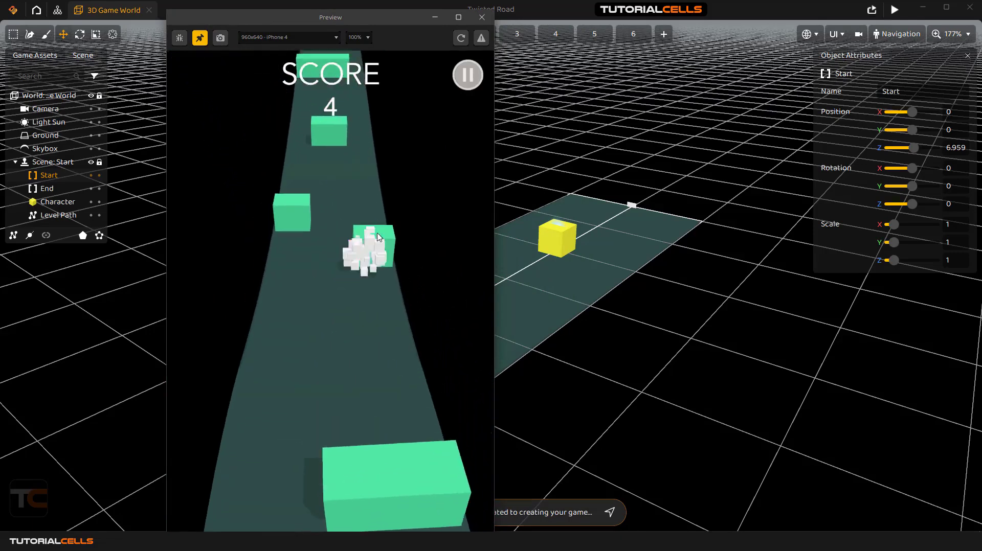
pyautogui.click(482, 17)
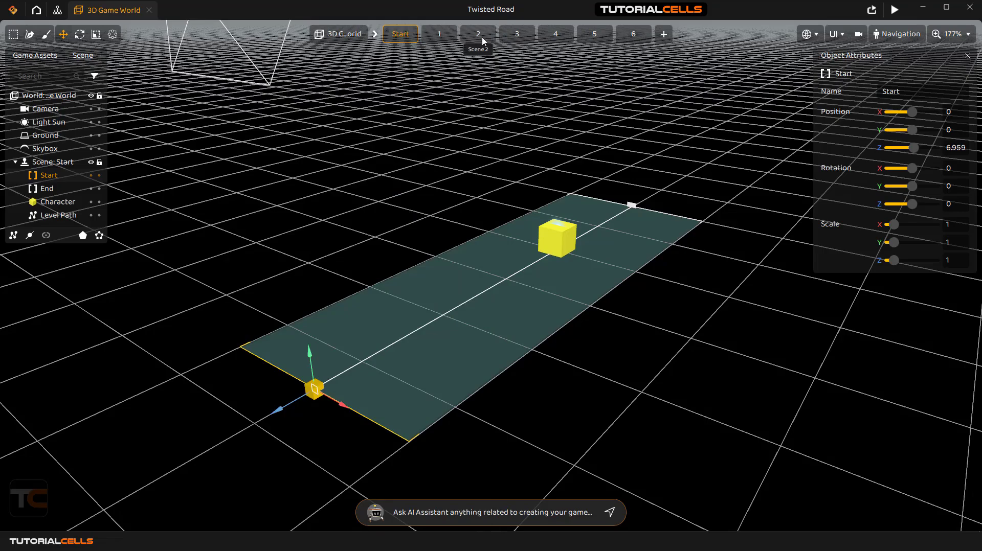
# Examine the road shapes, obstacles and points of scenes 1, 2 and 3
pyautogui.click(439, 34)
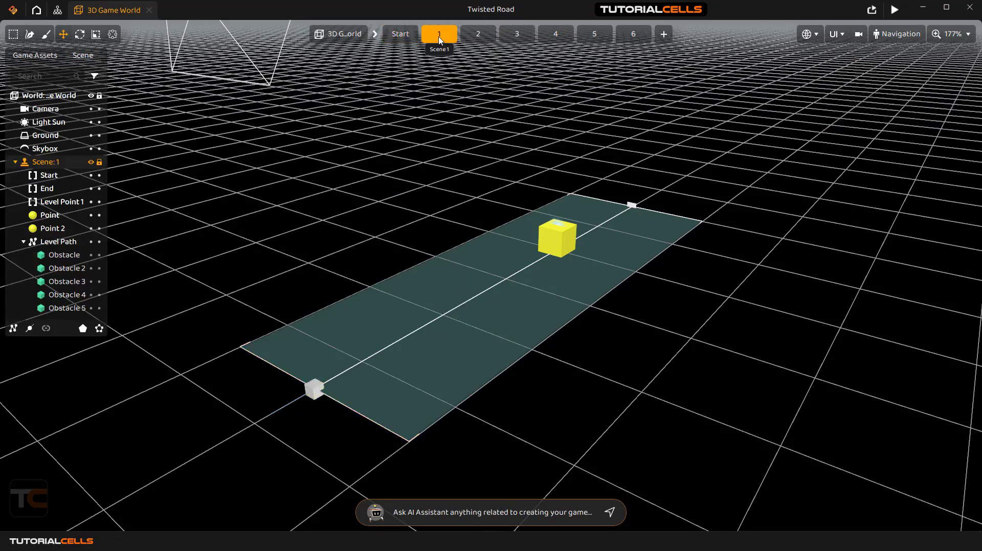
pyautogui.scroll(-5, 492, 211)
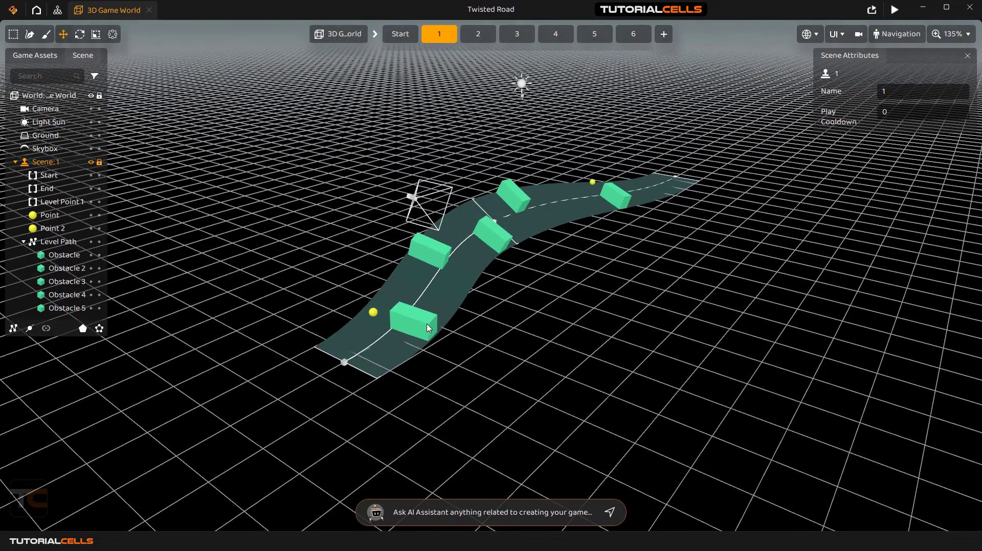
pyautogui.click(479, 34)
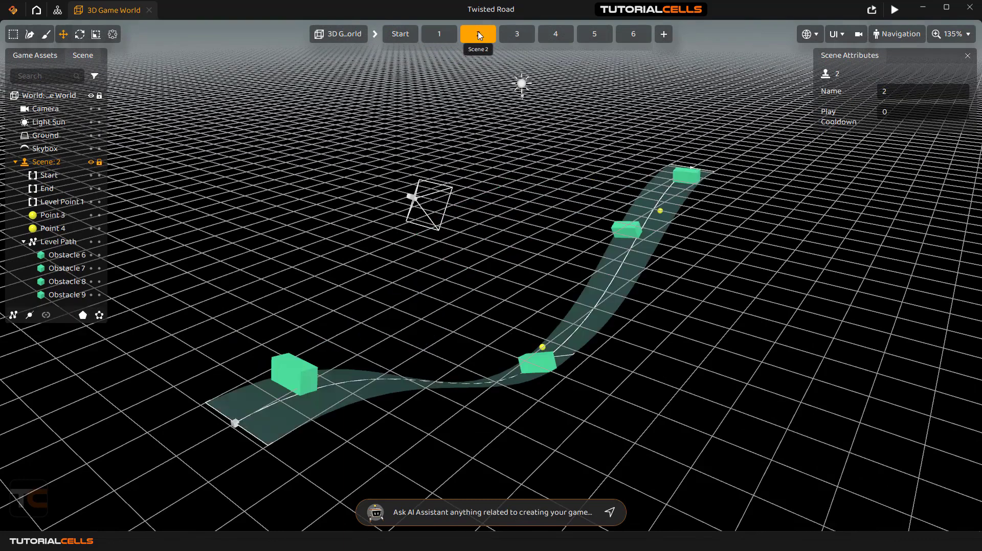
pyautogui.click(515, 39)
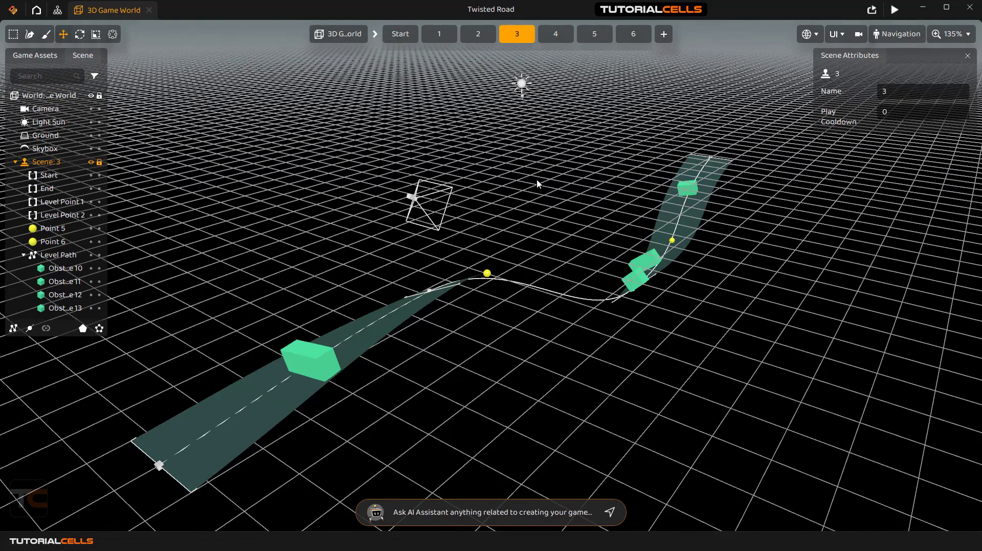
# Create a new Empty 3D Game project, discarding the changes to Twisted Road
pyautogui.click(11, 10)
pyautogui.moveTo(21, 33)
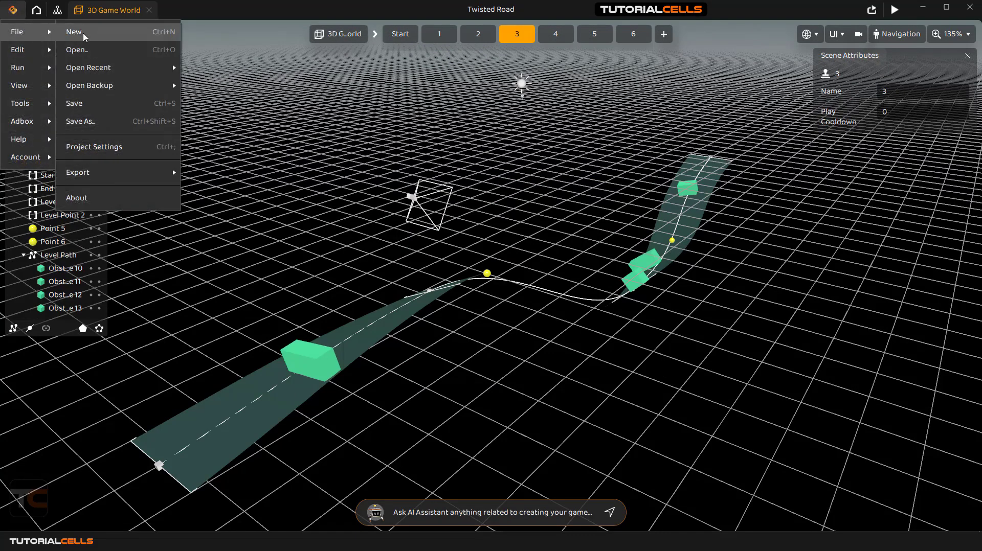
pyautogui.click(77, 33)
pyautogui.click(418, 203)
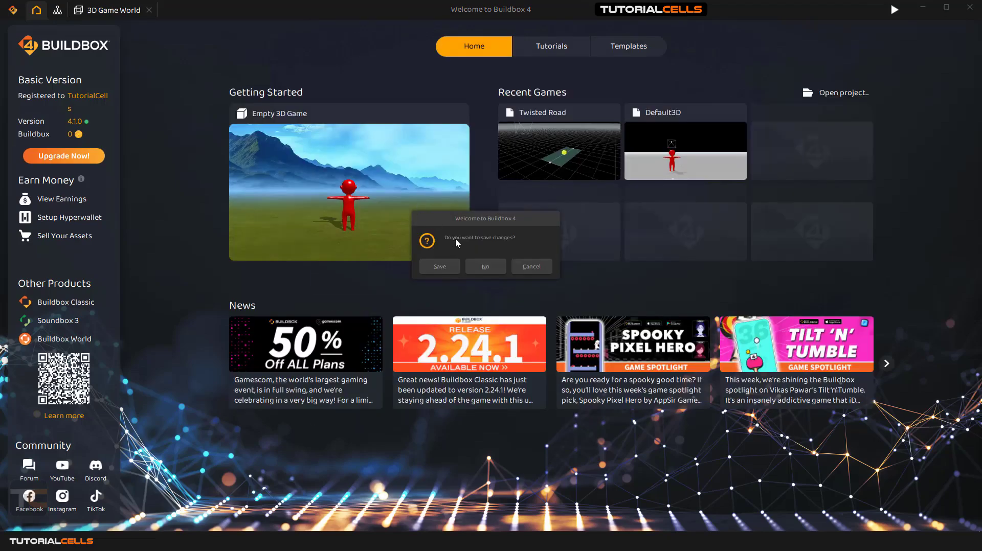
pyautogui.click(482, 266)
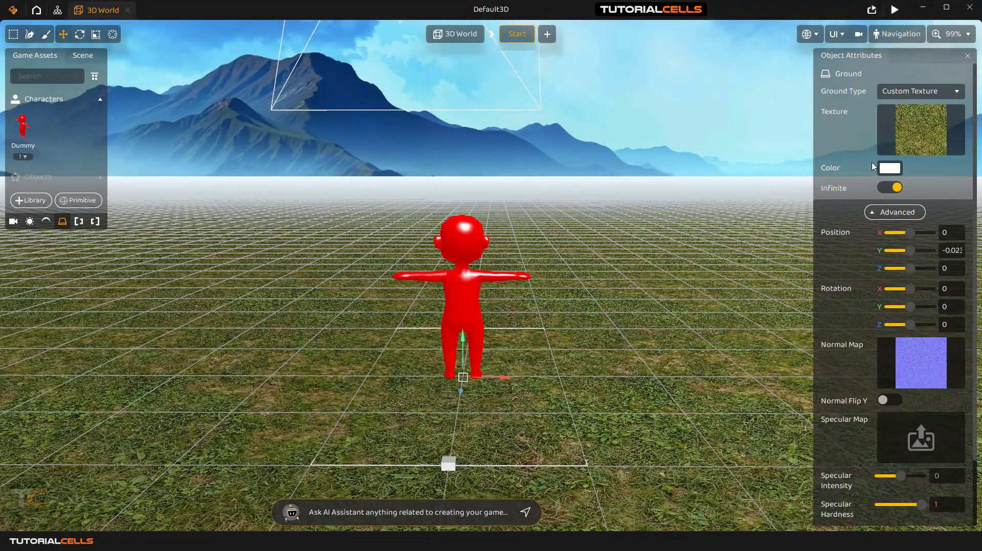
# Set the ground type to No Ground and remove the skybox texture
pyautogui.click(947, 97)
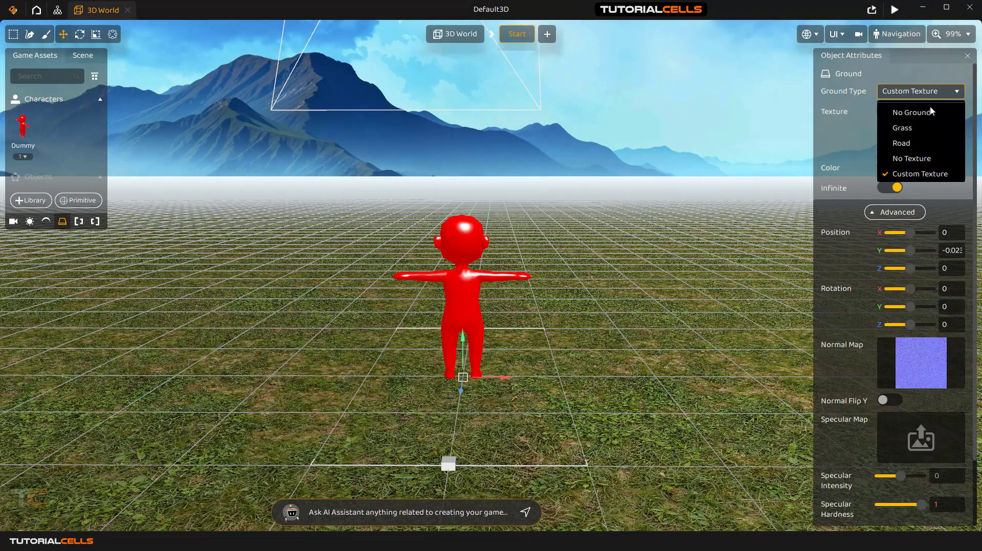
pyautogui.click(930, 112)
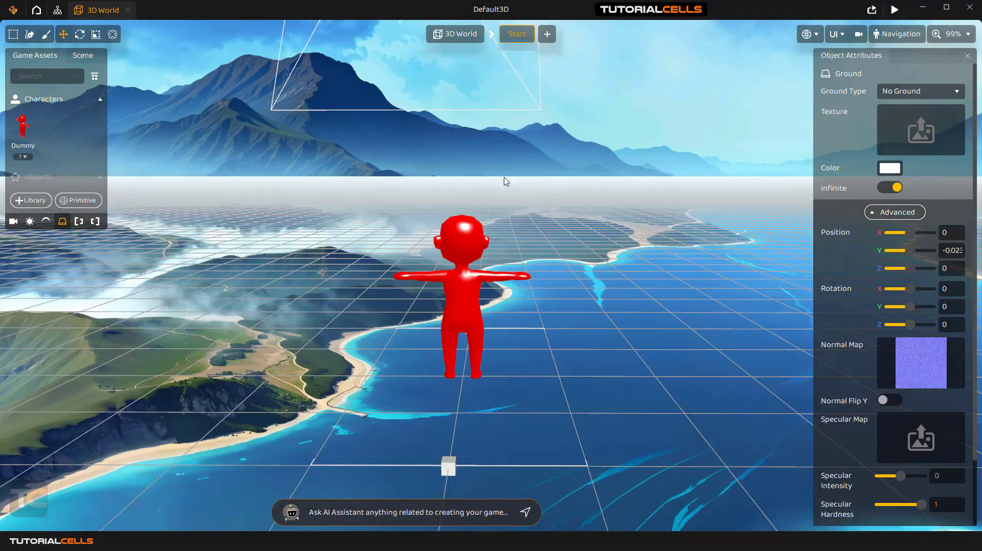
pyautogui.click(198, 86)
pyautogui.click(961, 112)
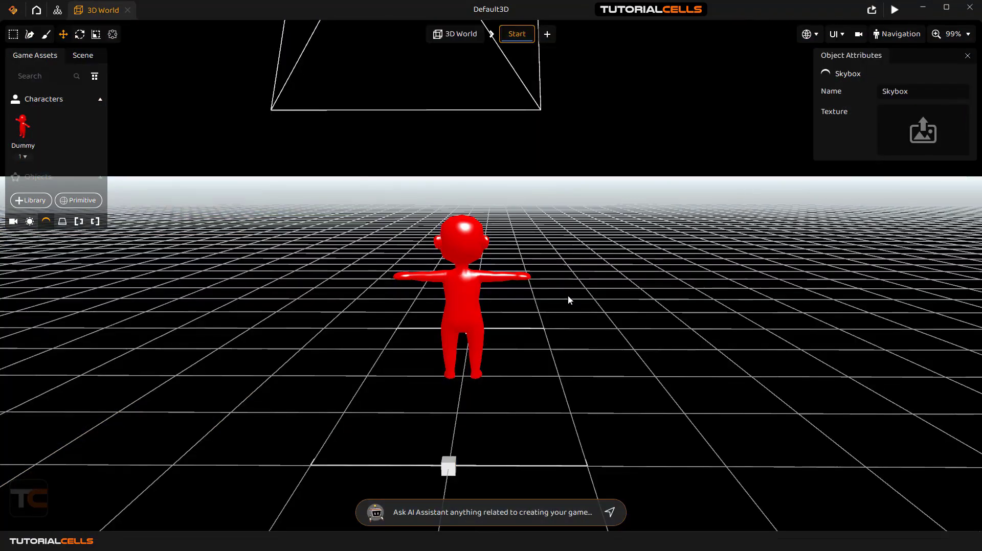
# Delete the Dummy character from the Start scene
pyautogui.click(462, 301)
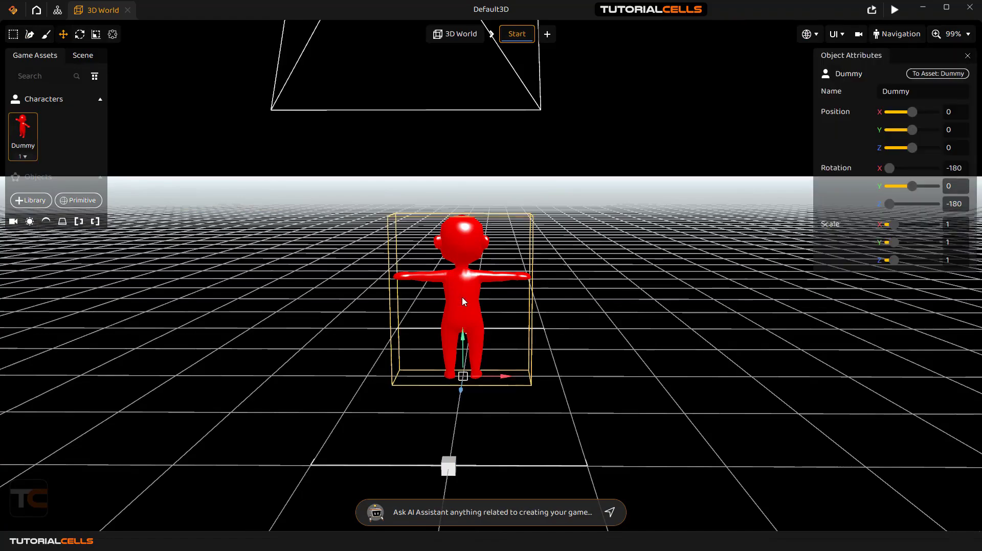
pyautogui.press('Delete')
# Move the Start point along Z to about 4.99 and the End point to about -6.39
pyautogui.moveTo(445, 290); pyautogui.dragTo(402, 297, button='right')
pyautogui.press('s')
pyautogui.press('w')
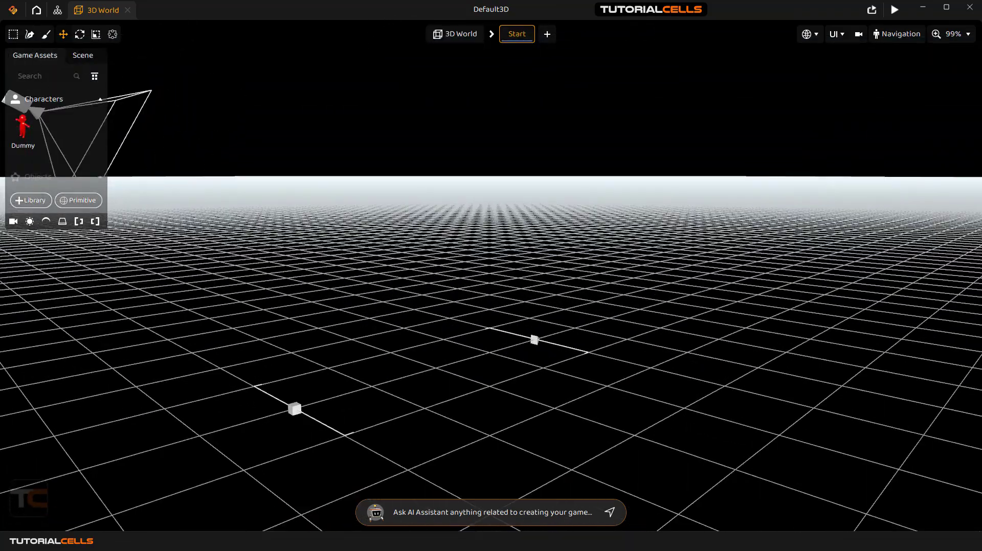
pyautogui.press('s')
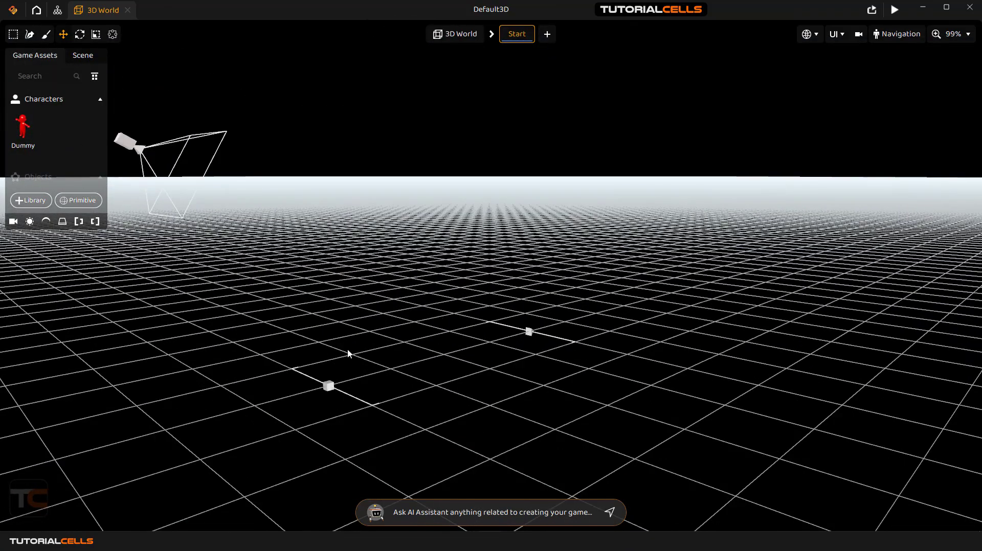
pyautogui.click(328, 388)
pyautogui.moveTo(299, 398); pyautogui.dragTo(271, 406)
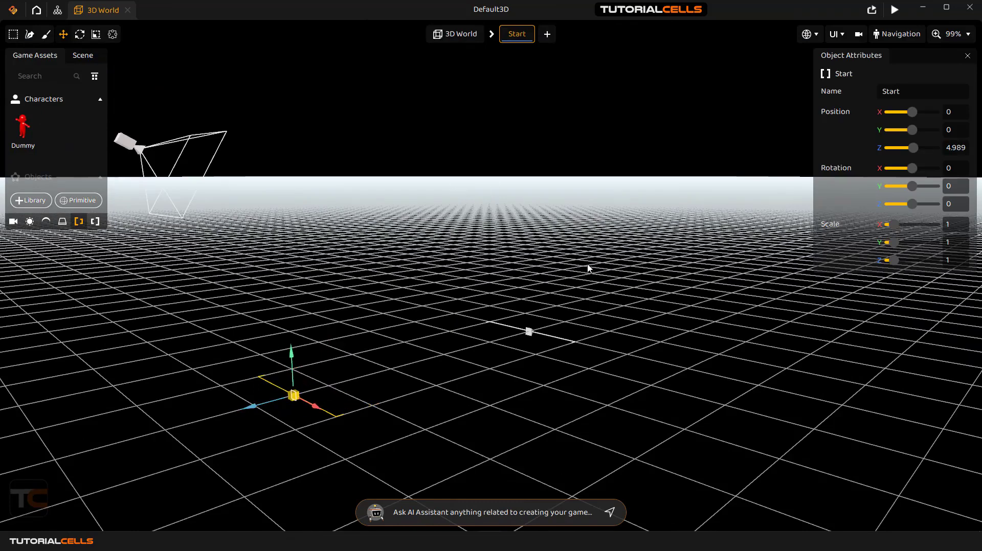
pyautogui.click(529, 333)
pyautogui.moveTo(512, 338); pyautogui.dragTo(555, 325)
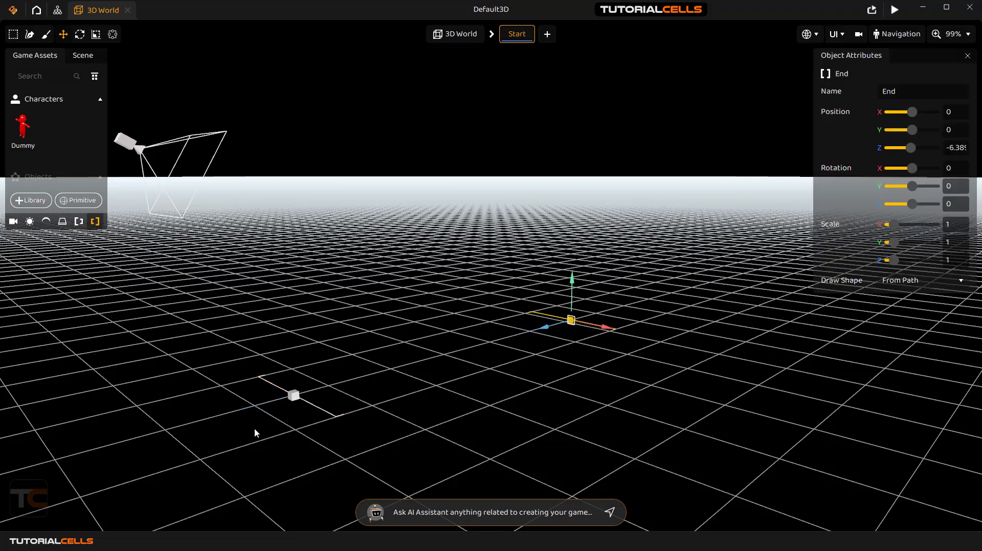
# Locate the Start and End points through the scene's object list and examine their placement in the 3D view
pyautogui.click(294, 393)
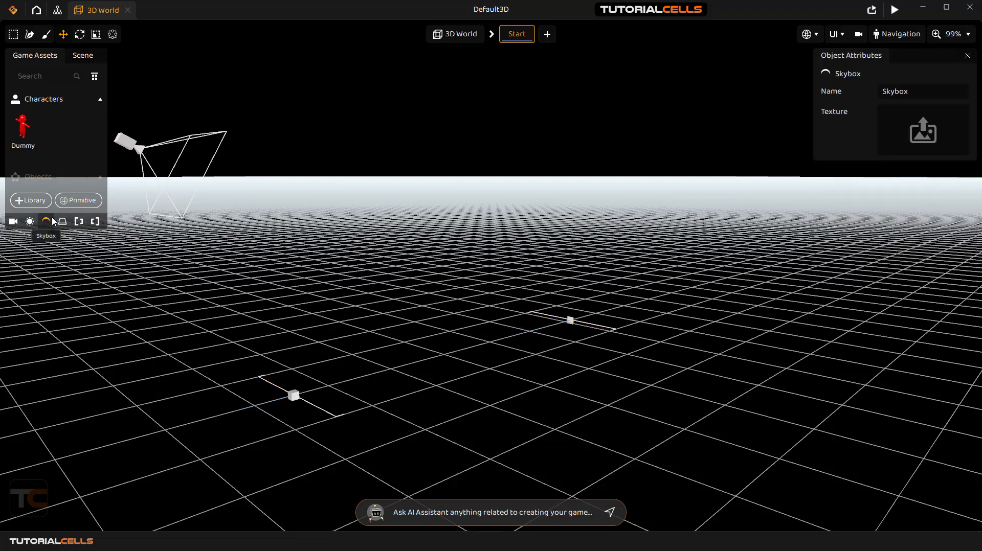
pyautogui.click(81, 55)
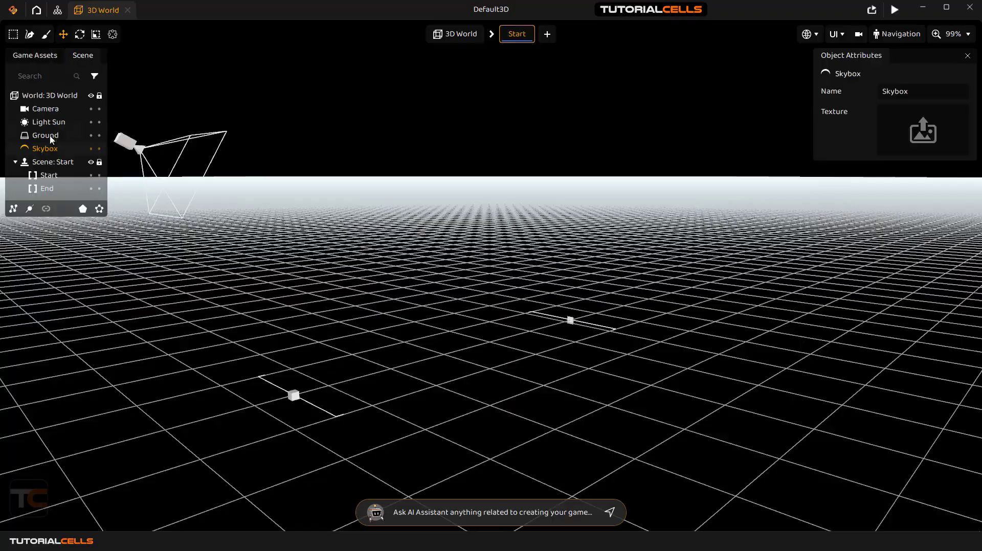
pyautogui.doubleClick(49, 175)
pyautogui.doubleClick(47, 188)
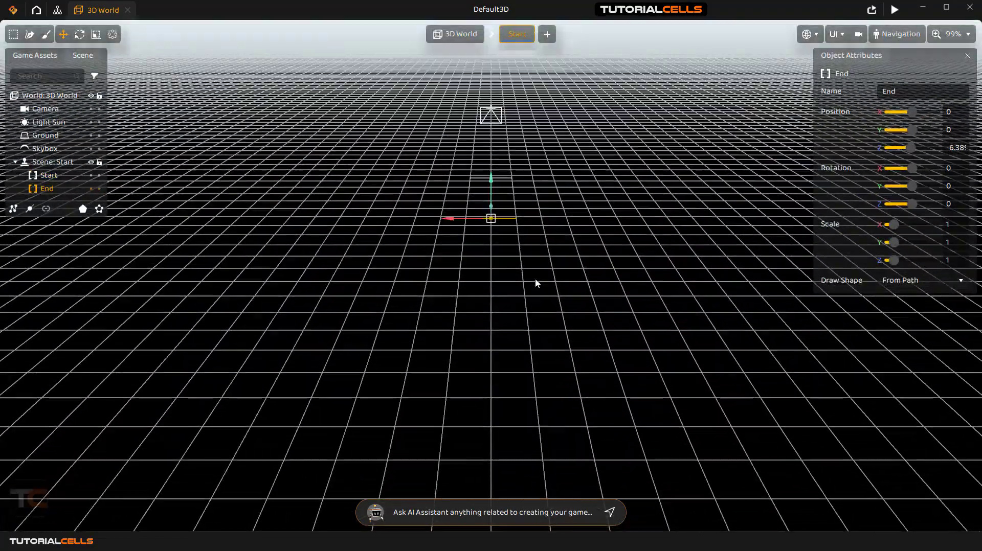
pyautogui.moveTo(535, 283); pyautogui.dragTo(494, 232, button='right')
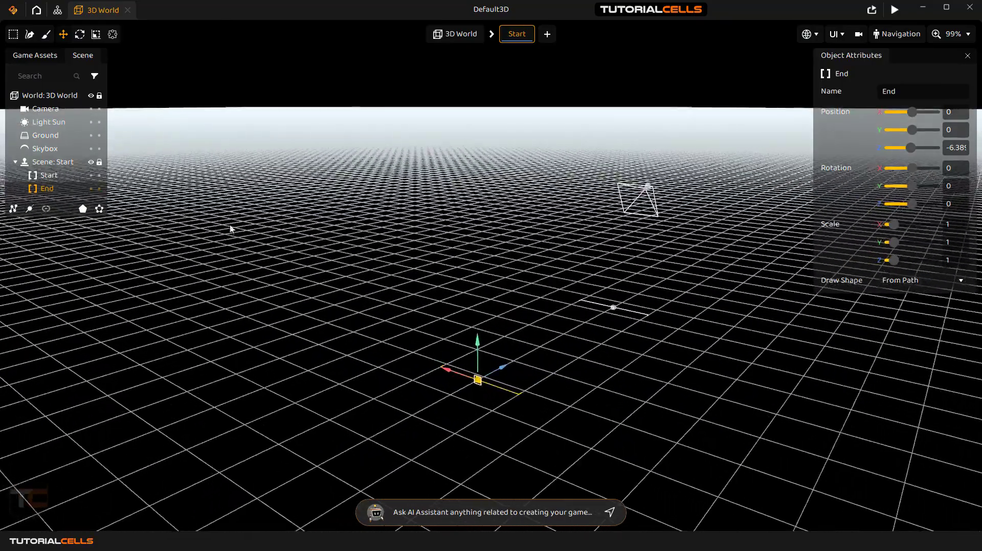
# Add a Cube primitive to the Start scene between the Start and End points
pyautogui.click(26, 55)
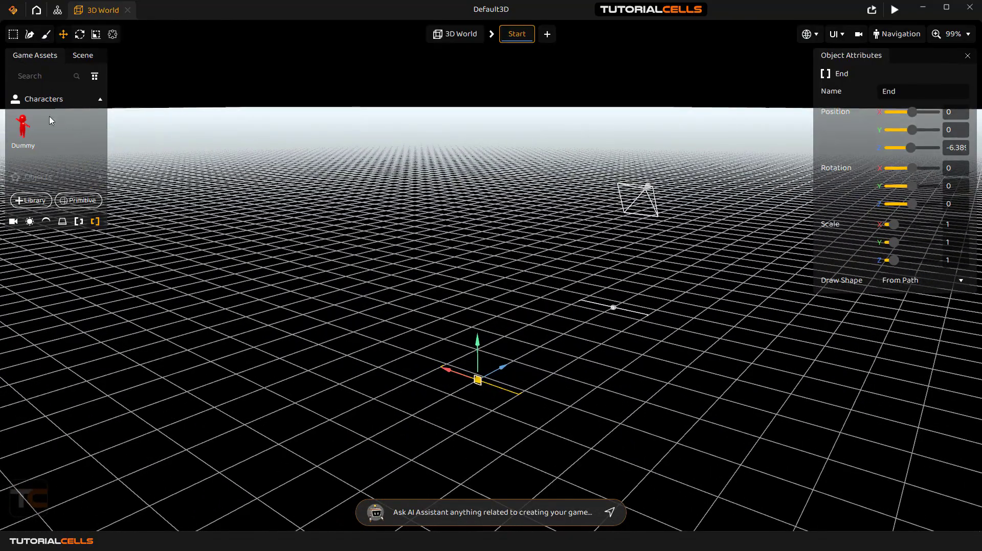
pyautogui.click(76, 199)
pyautogui.moveTo(70, 242); pyautogui.dragTo(519, 345)
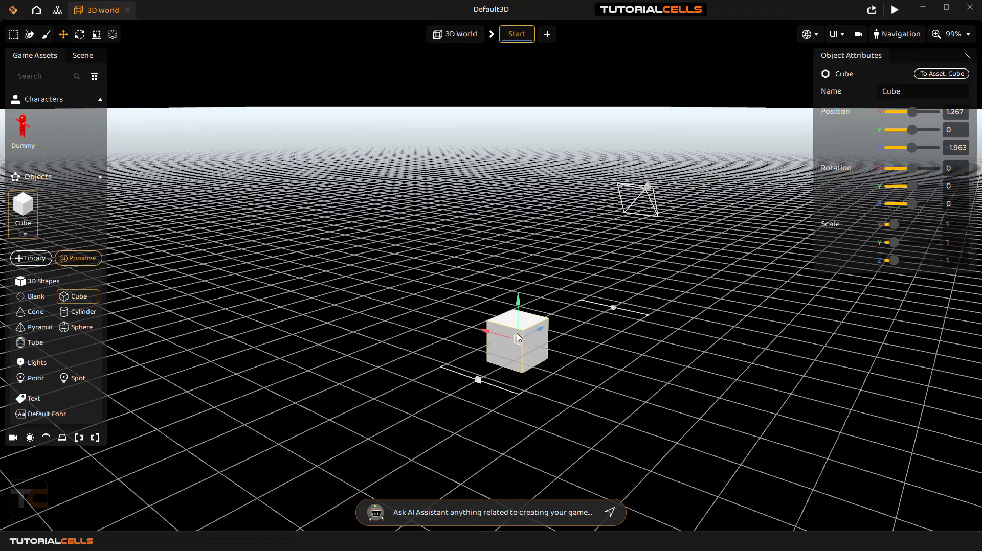
# Move the cube to about X 0.879 and Y 0.783, then scale it uniformly to about 0.436
pyautogui.click(513, 307)
pyautogui.click(522, 330)
pyautogui.moveTo(518, 316); pyautogui.dragTo(491, 354)
pyautogui.click(96, 35)
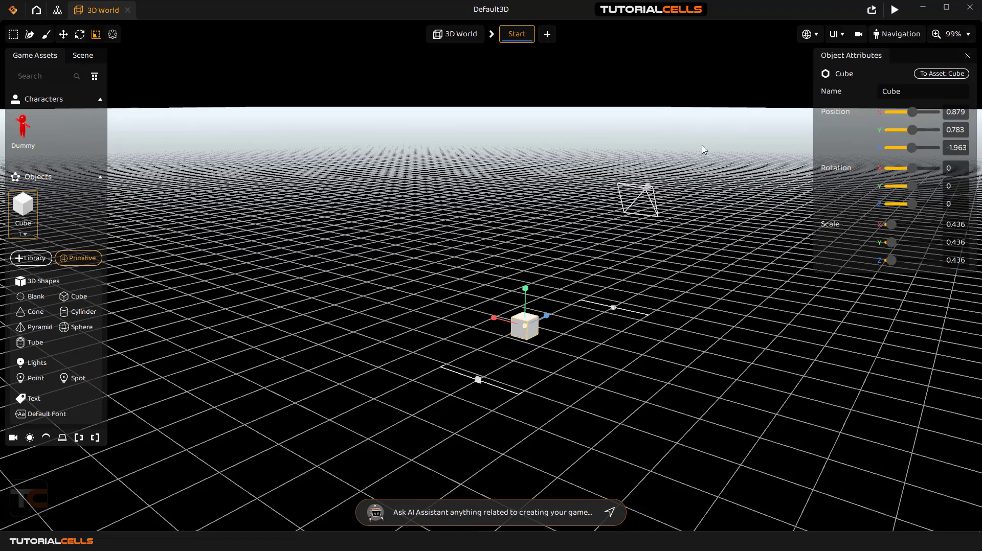
# Reframe the game camera over the Start and End points and cube, then run and close a game preview
pyautogui.click(859, 33)
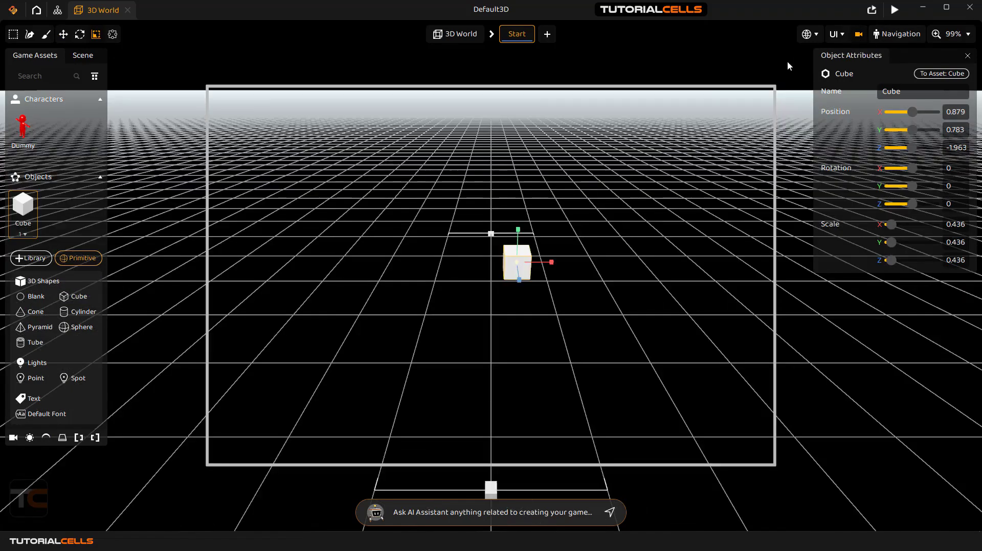
pyautogui.scroll(5, 545, 273)
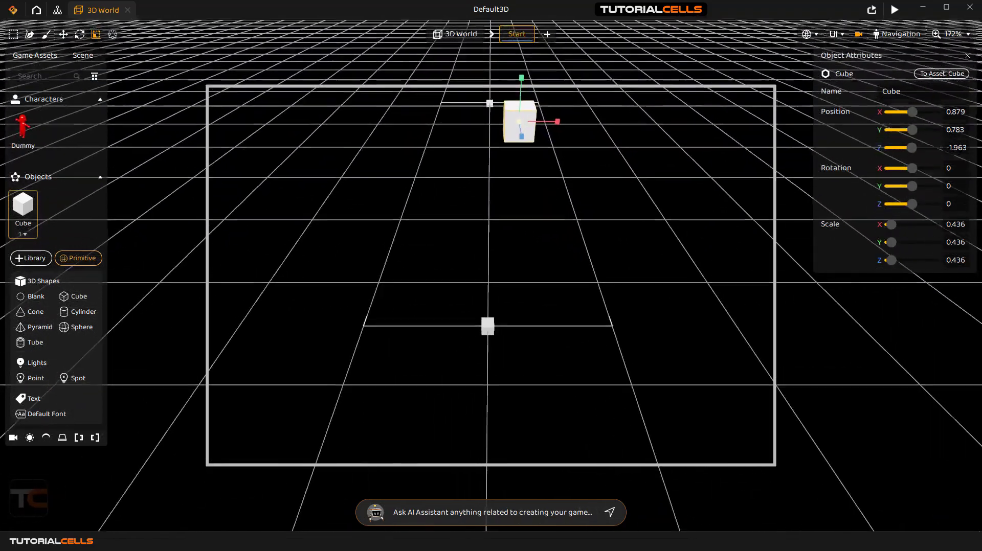
pyautogui.moveTo(545, 273); pyautogui.dragTo(542, 243, button='middle')
pyautogui.click(894, 9)
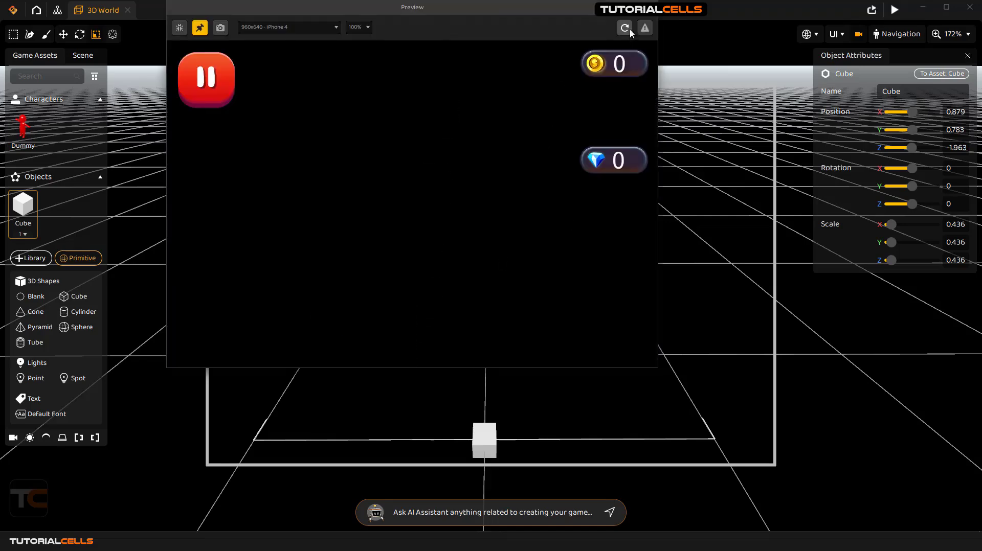
pyautogui.click(645, 7)
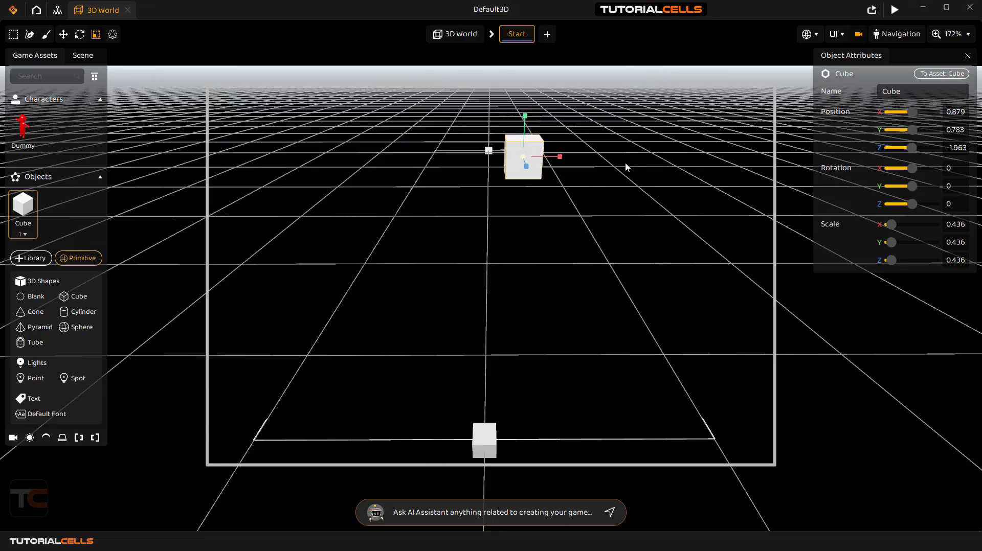
# Leave the camera view and examine where the End point, Start point and cube sit relative to each other
pyautogui.click(859, 34)
pyautogui.moveTo(495, 336); pyautogui.dragTo(578, 419, button='right')
pyautogui.scroll(3, 460, 237)
pyautogui.moveTo(495, 336); pyautogui.dragTo(501, 337, button='right')
pyautogui.scroll(1, 501, 337)
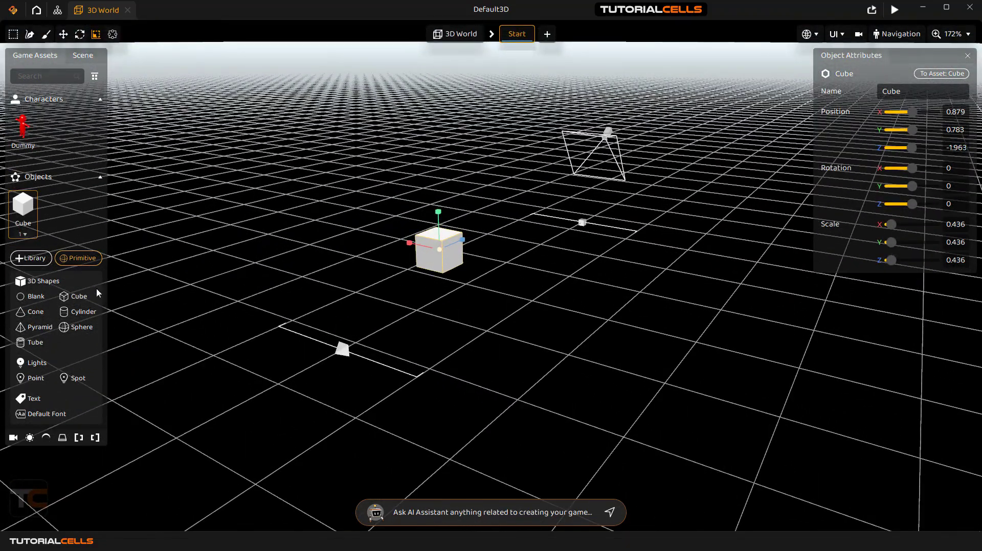
pyautogui.click(328, 345)
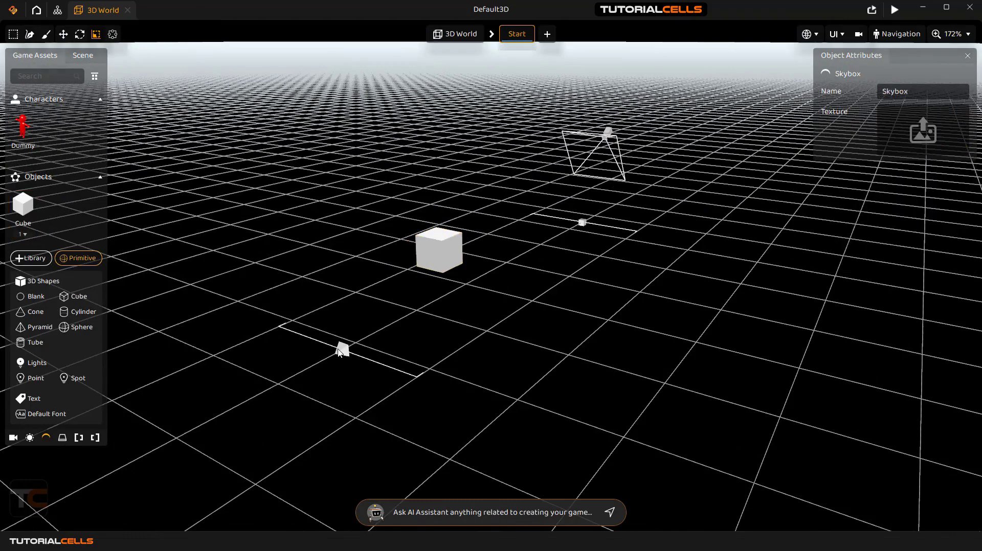
pyautogui.click(342, 350)
pyautogui.click(81, 55)
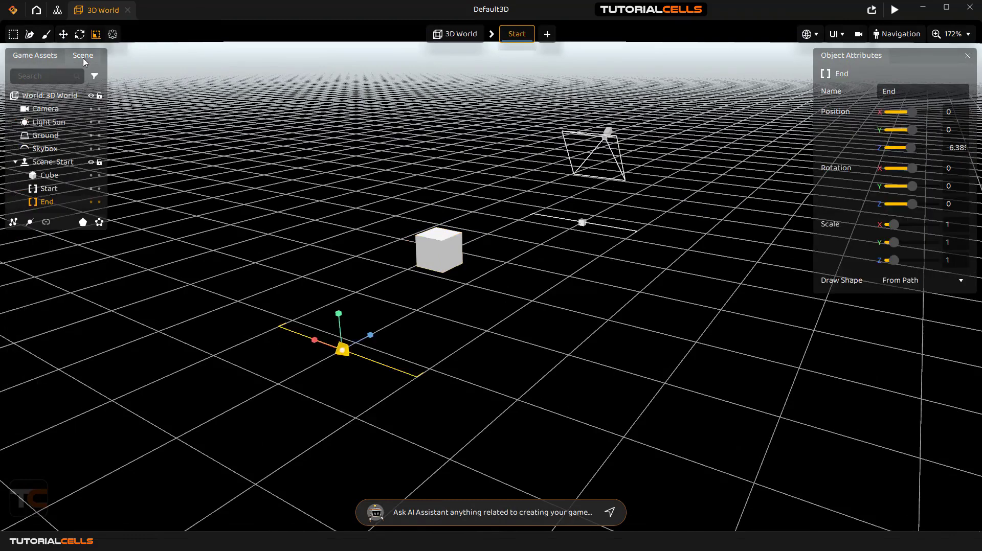
pyautogui.doubleClick(56, 194)
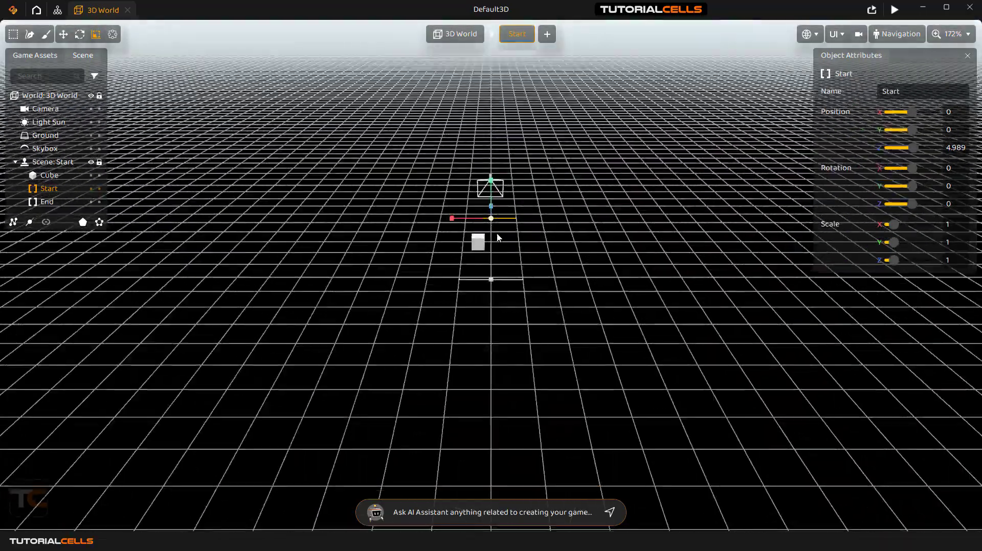
pyautogui.moveTo(496, 234); pyautogui.dragTo(255, 220, button='right')
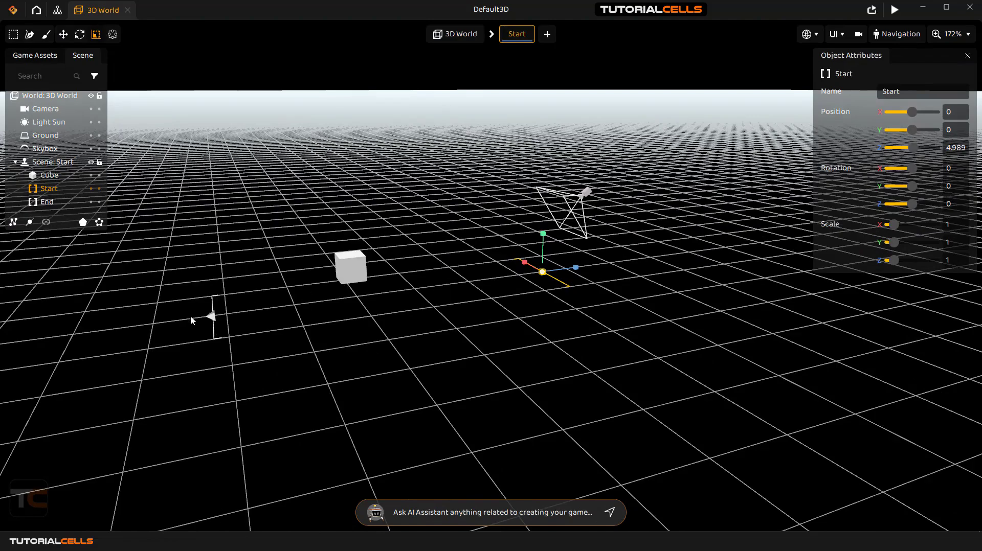
pyautogui.scroll(3, 207, 321)
pyautogui.scroll(-4, 180, 302)
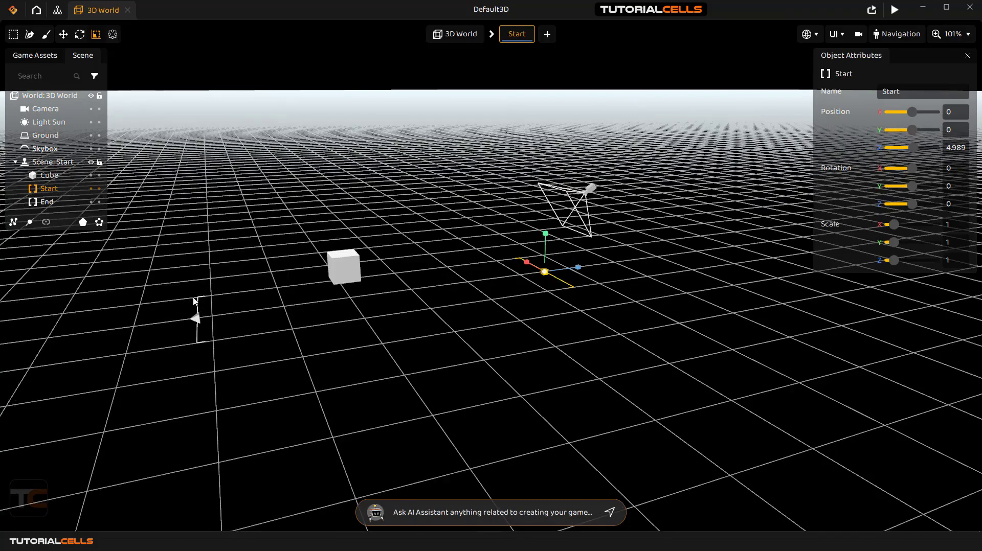
pyautogui.moveTo(193, 297); pyautogui.dragTo(208, 300, button='right')
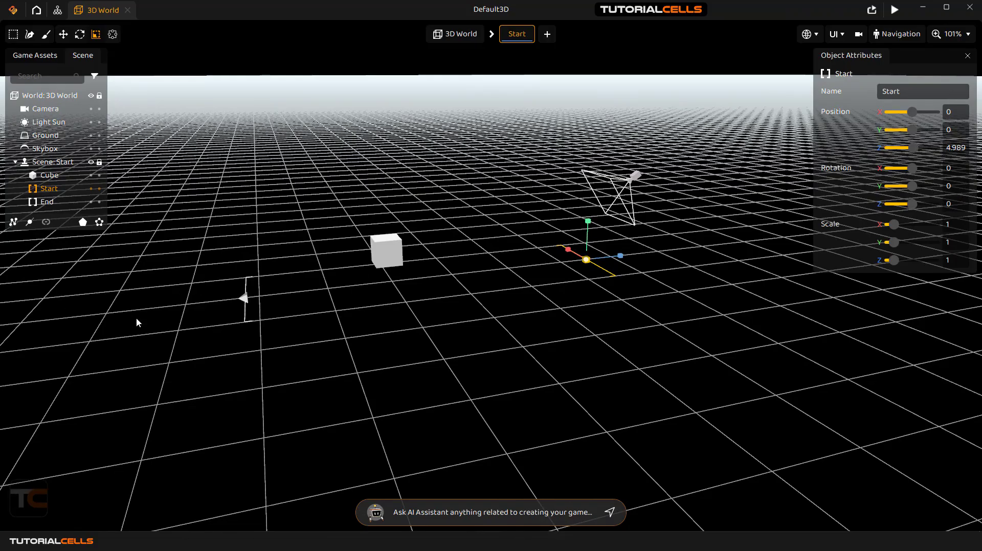
pyautogui.moveTo(372, 294)
pyautogui.mouseDown(button='right')
pyautogui.moveTo(333, 286)
pyautogui.moveTo(373, 268)
pyautogui.moveTo(255, 268)
pyautogui.moveTo(215, 248)
pyautogui.moveTo(363, 289)
pyautogui.mouseUp(button='right')
# Move the cube near the Start point, to about X 0.046 and Z 3.464, centring it in the camera view
pyautogui.click(433, 291)
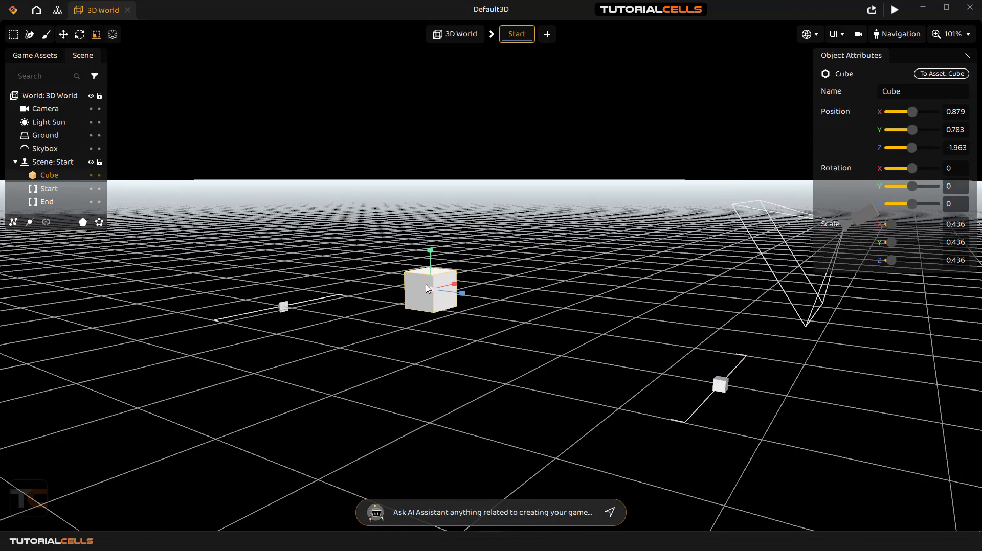
pyautogui.click(64, 34)
pyautogui.moveTo(459, 295); pyautogui.dragTo(709, 355)
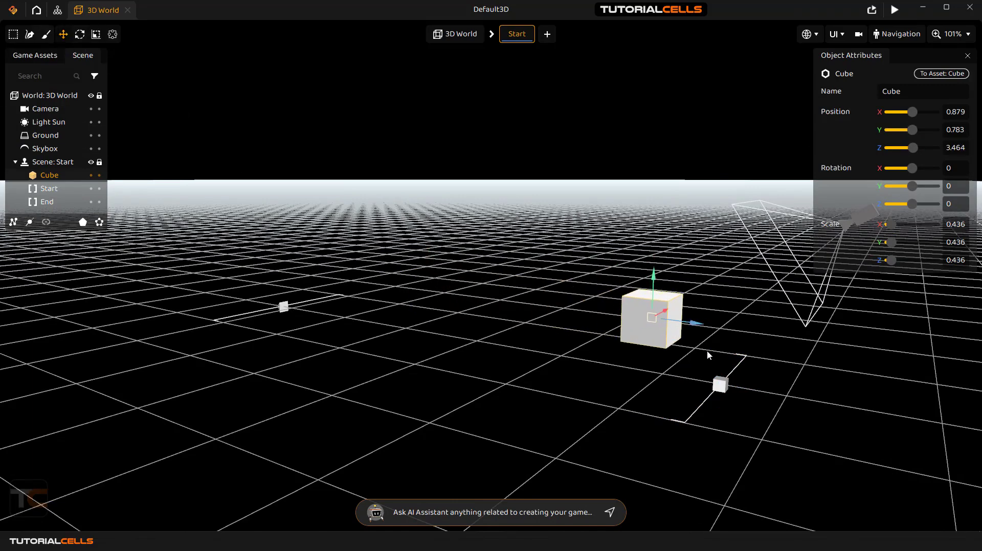
pyautogui.click(858, 34)
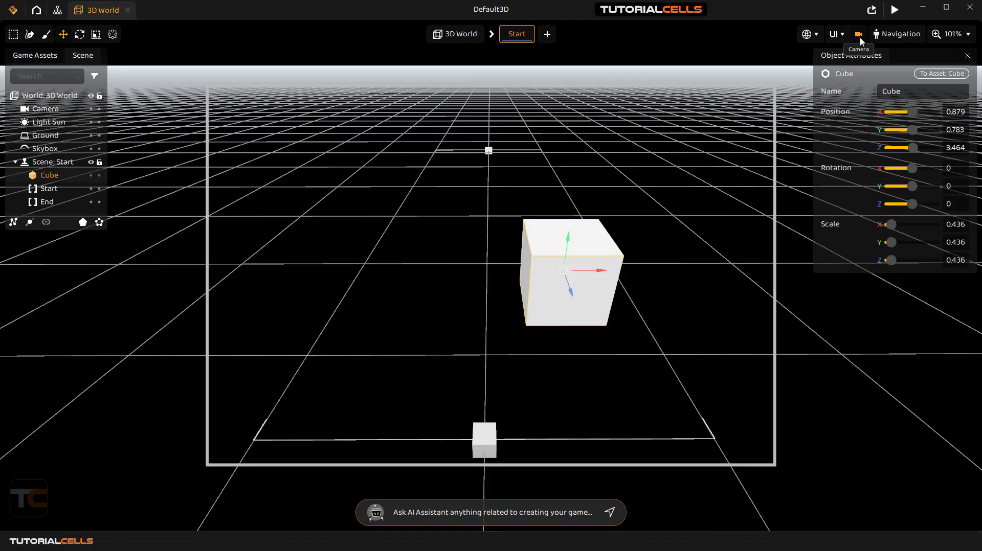
pyautogui.moveTo(592, 277); pyautogui.dragTo(512, 286)
pyautogui.click(859, 34)
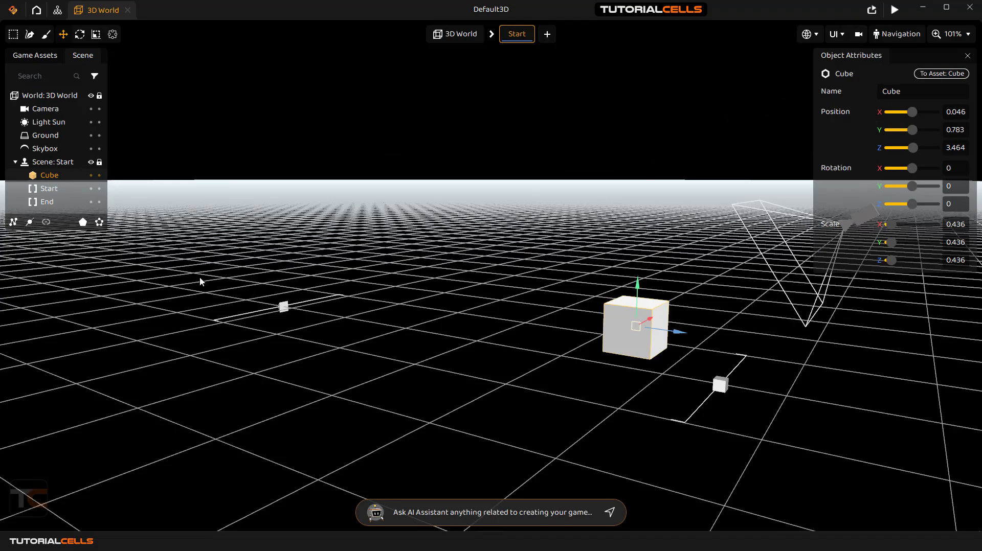
pyautogui.moveTo(639, 298); pyautogui.dragTo(638, 294)
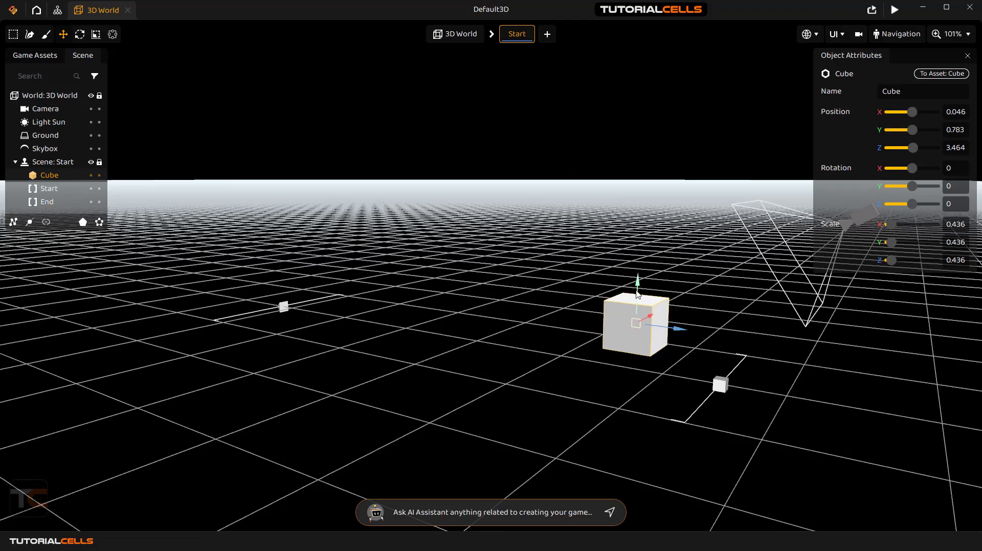
# Add a Scene Path between the Start and End points and inspect the strip beneath the cube
pyautogui.click(43, 190)
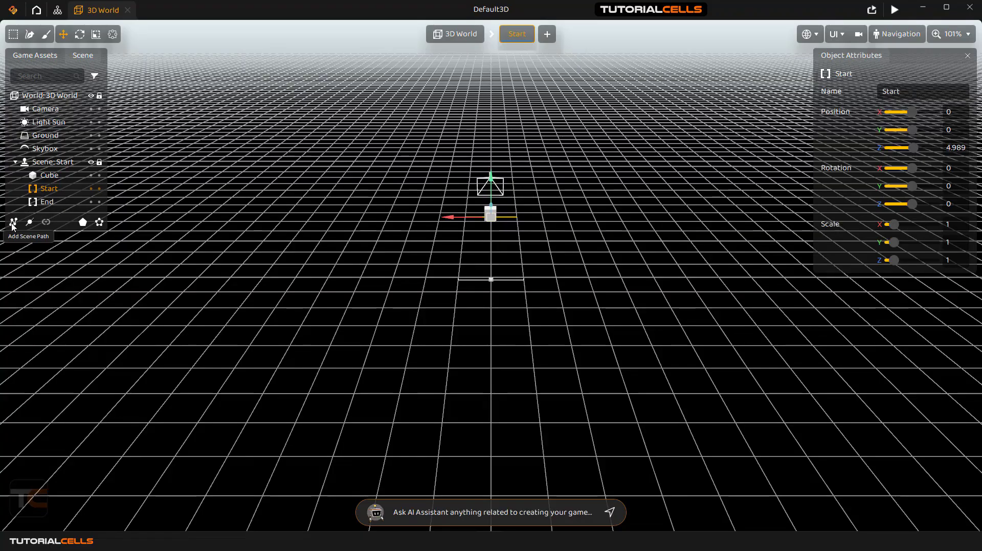
pyautogui.click(13, 223)
pyautogui.moveTo(480, 262); pyautogui.dragTo(361, 245, button='right')
pyautogui.press('d')
pyautogui.press('w')
pyautogui.press('a')
pyautogui.click(504, 300)
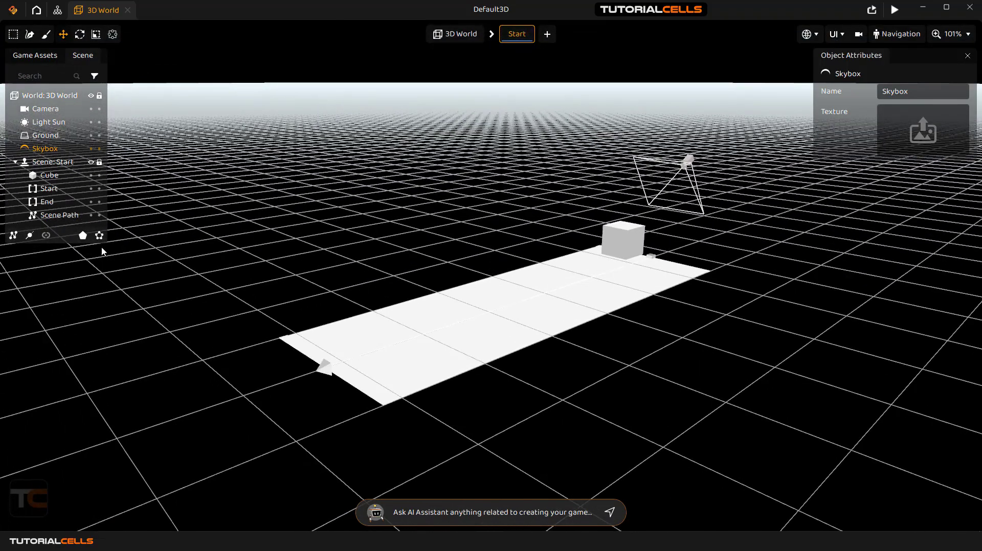
# Apply the "road 1" image from the projects files folder as the Scene Path's texture and save it
pyautogui.click(59, 216)
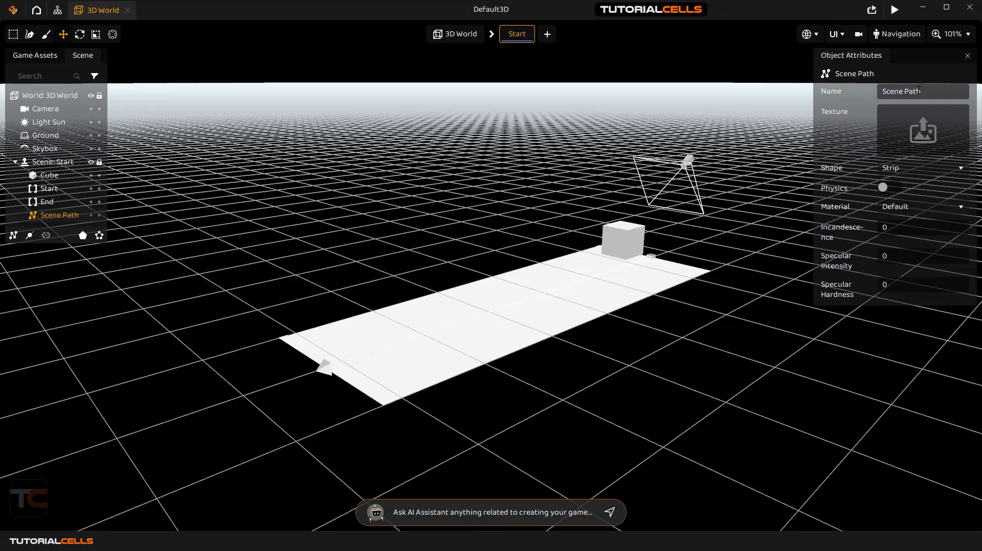
pyautogui.click(949, 112)
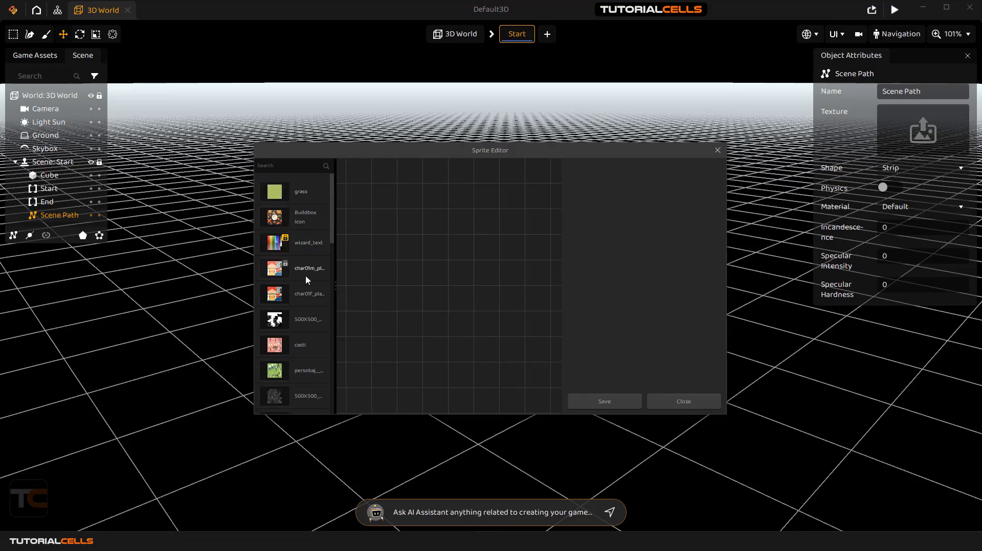
pyautogui.scroll(-10, 306, 272)
pyautogui.scroll(5, 306, 281)
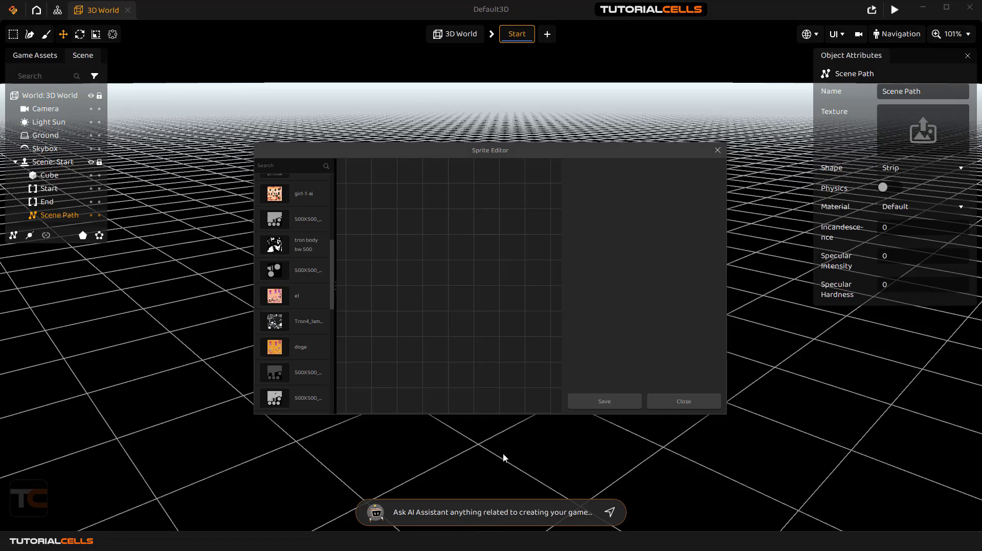
pyautogui.hotkey('alt', 'Tab')
pyautogui.moveTo(755, 168); pyautogui.dragTo(450, 286)
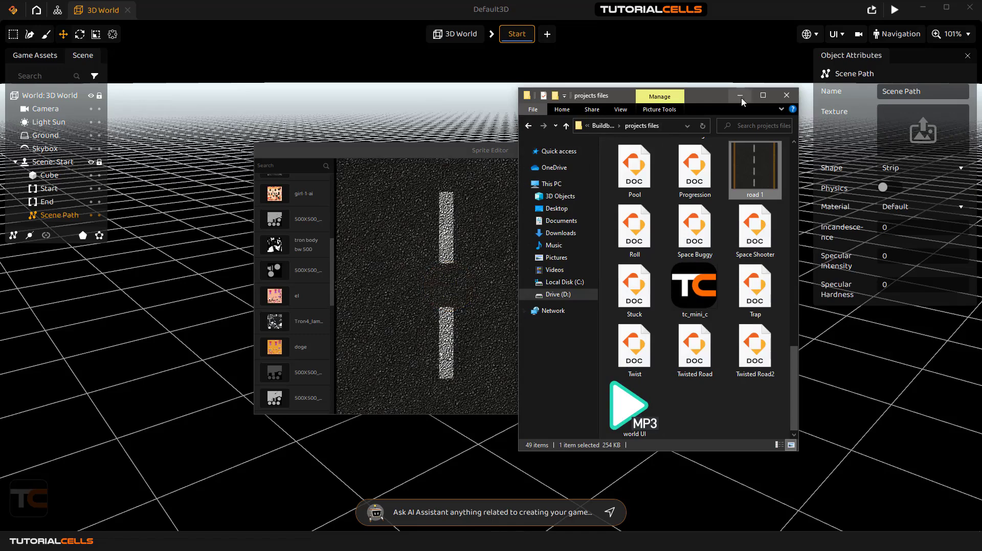
pyautogui.click(740, 98)
pyautogui.click(605, 401)
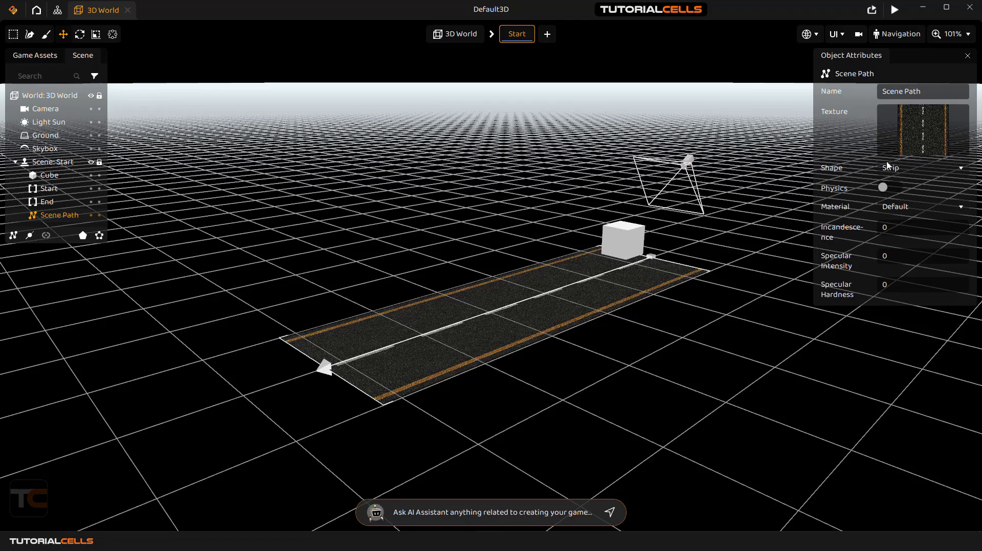
# Set the Scene Path's shape to Cube Outside and check it in the game preview
pyautogui.click(914, 173)
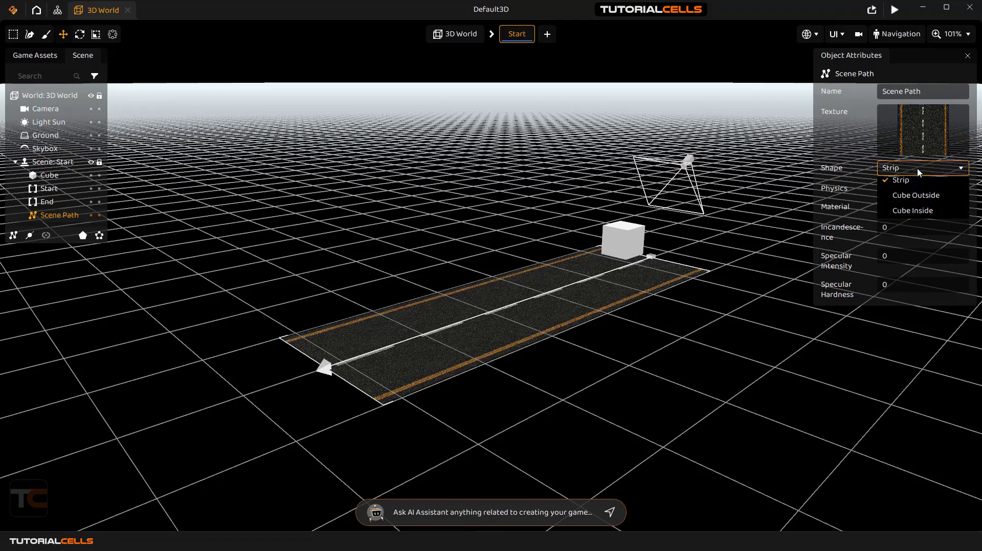
pyautogui.click(920, 206)
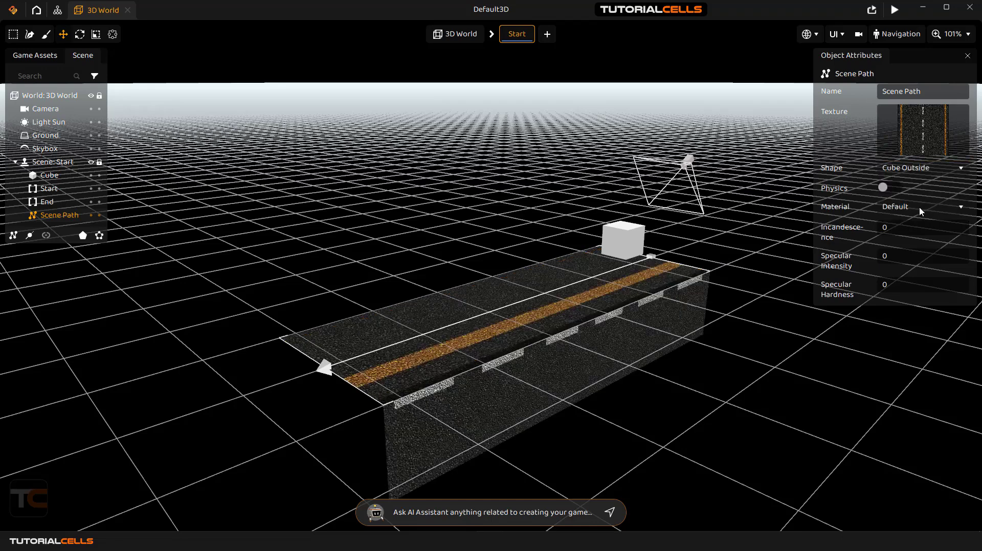
pyautogui.click(895, 10)
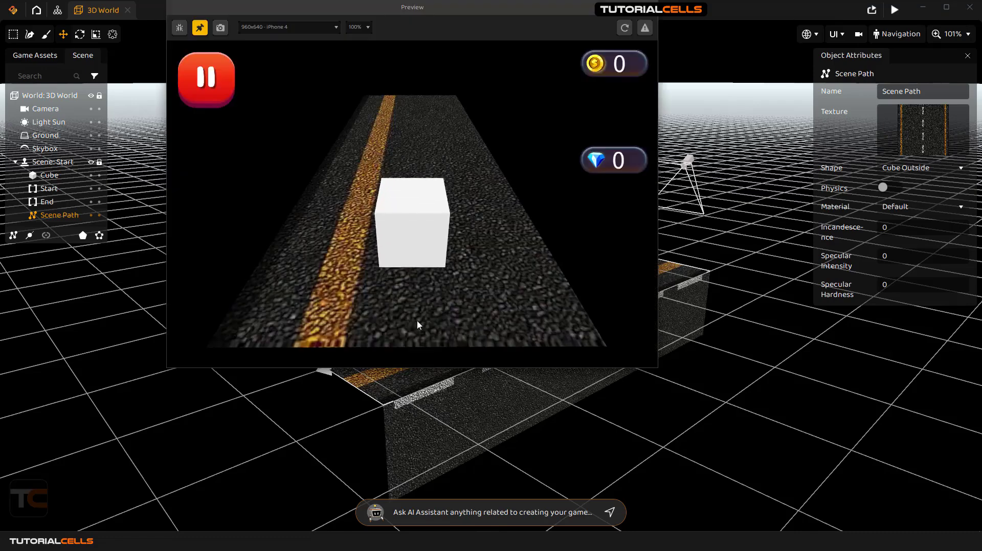
pyautogui.click(648, 6)
# Set the Scene Path's shape to Cube Inside and check the road in the game preview
pyautogui.click(927, 171)
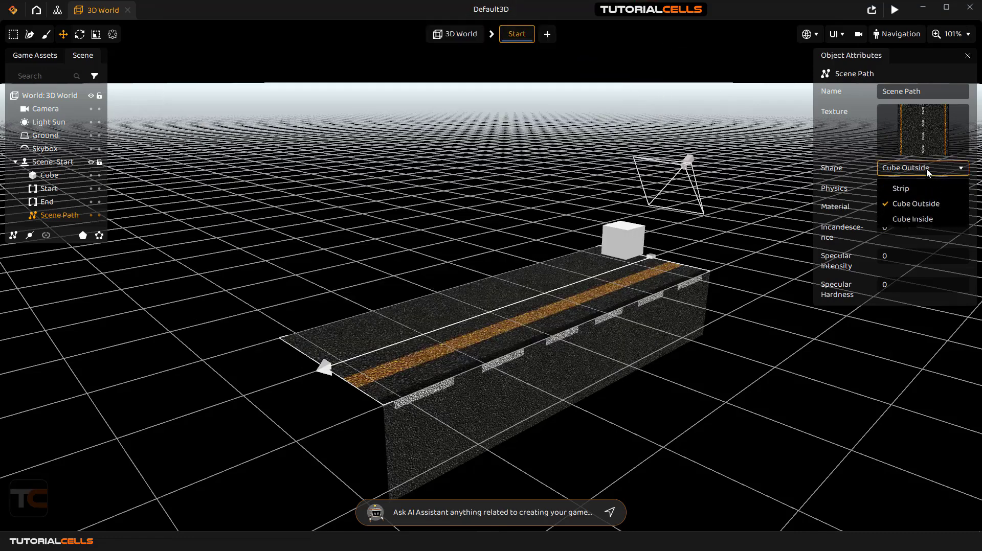
pyautogui.click(914, 221)
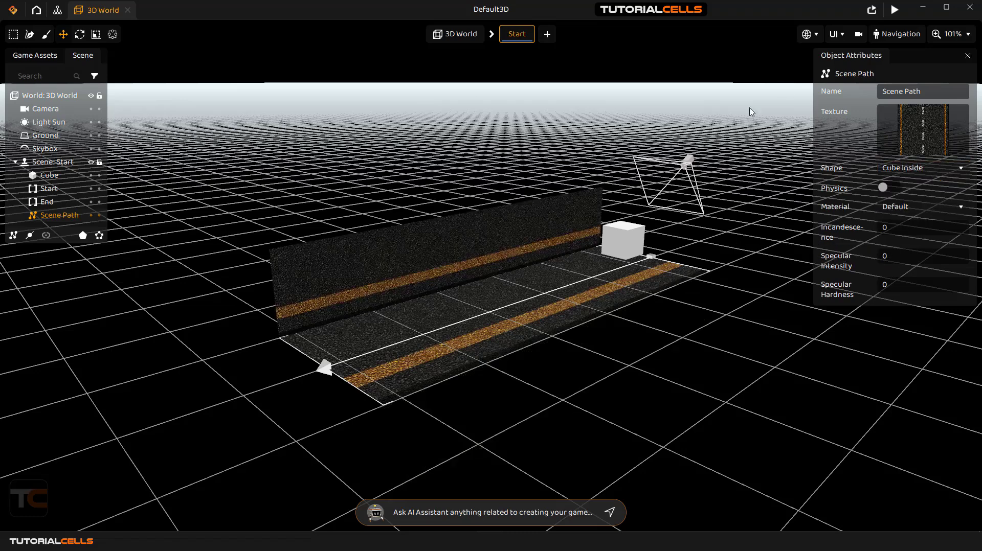
pyautogui.click(894, 9)
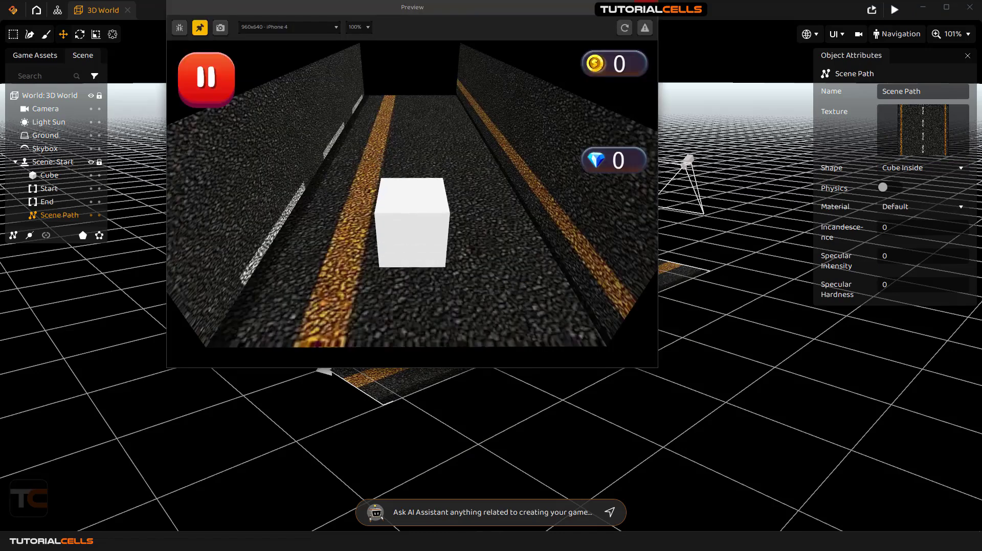
pyautogui.click(645, 7)
# Reframe the game camera so the entire road path and the cube fit inside the camera frame
pyautogui.click(859, 35)
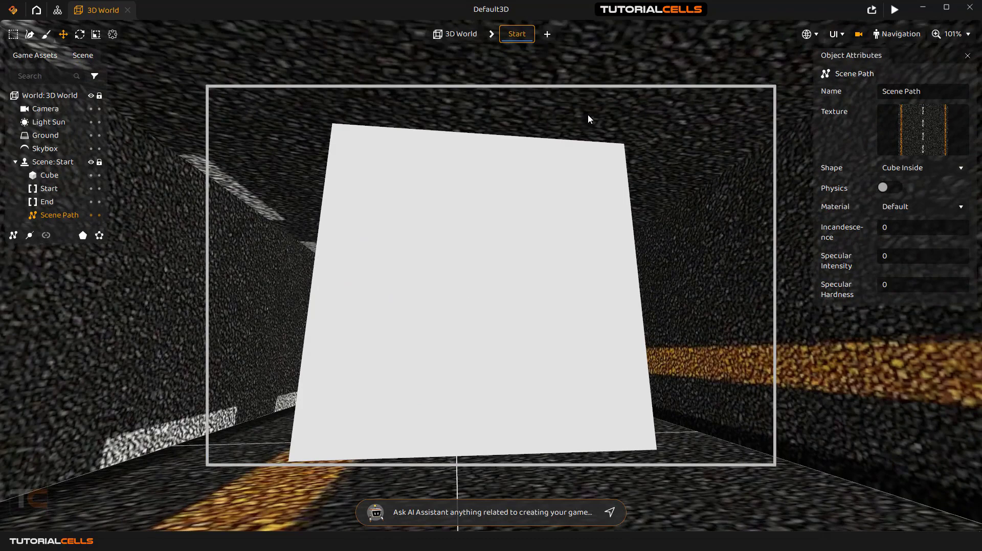
pyautogui.scroll(5, 527, 213)
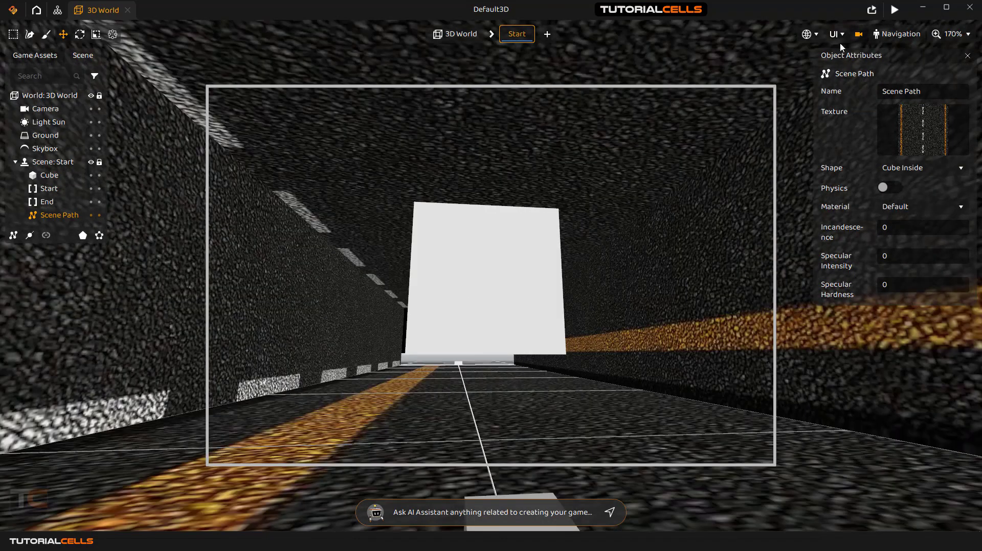
pyautogui.moveTo(526, 232); pyautogui.dragTo(532, 179, button='middle')
pyautogui.moveTo(503, 250); pyautogui.dragTo(528, 237, button='middle')
pyautogui.scroll(-3, 529, 237)
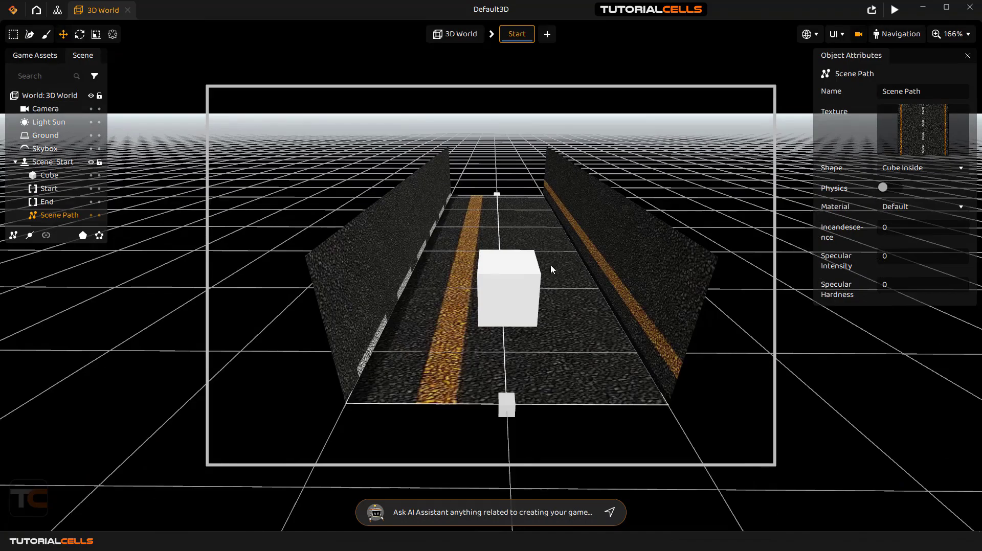
# Leave the camera view and set the Scene Path's shape to Strip
pyautogui.click(860, 35)
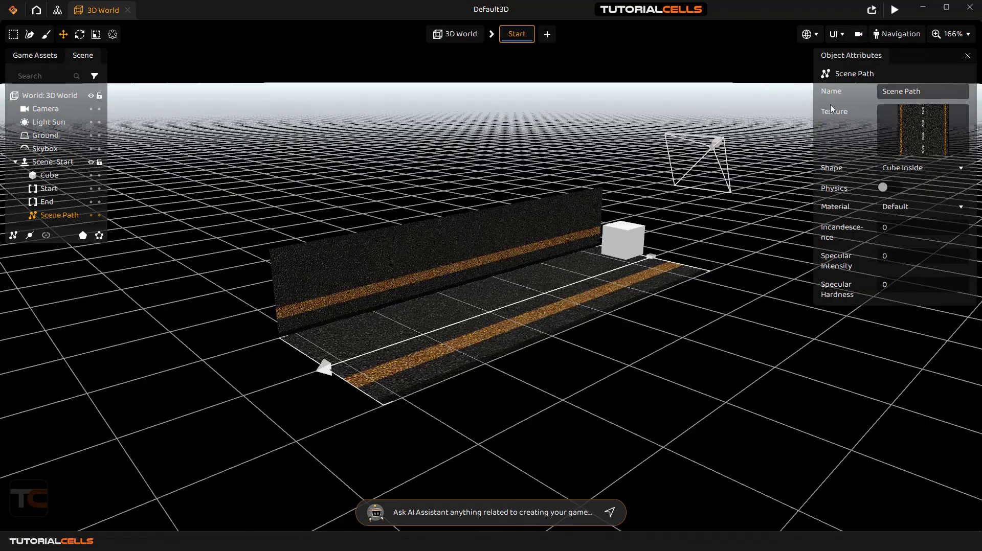
pyautogui.click(565, 301)
pyautogui.moveTo(654, 289); pyautogui.dragTo(419, 296, button='right')
pyautogui.scroll(-6, 653, 292)
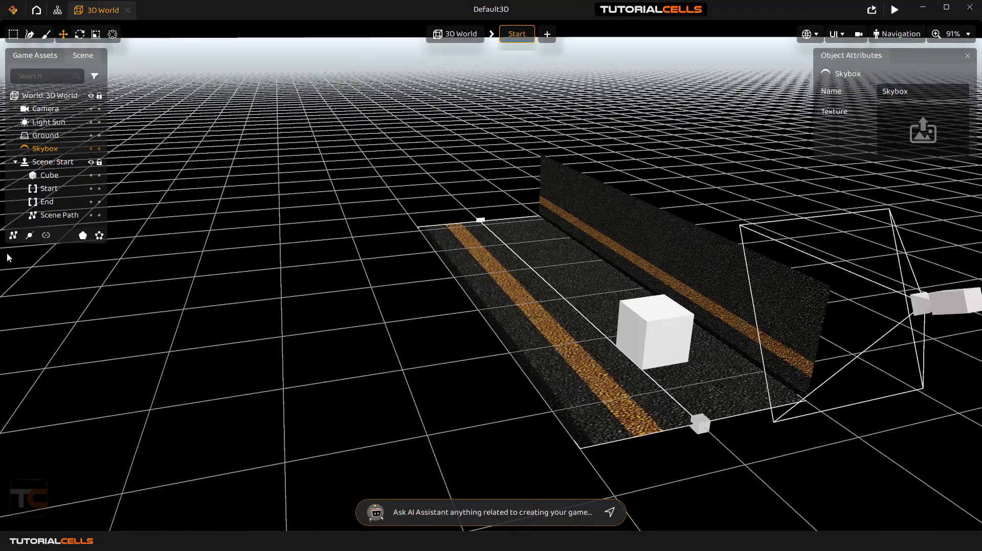
pyautogui.click(51, 216)
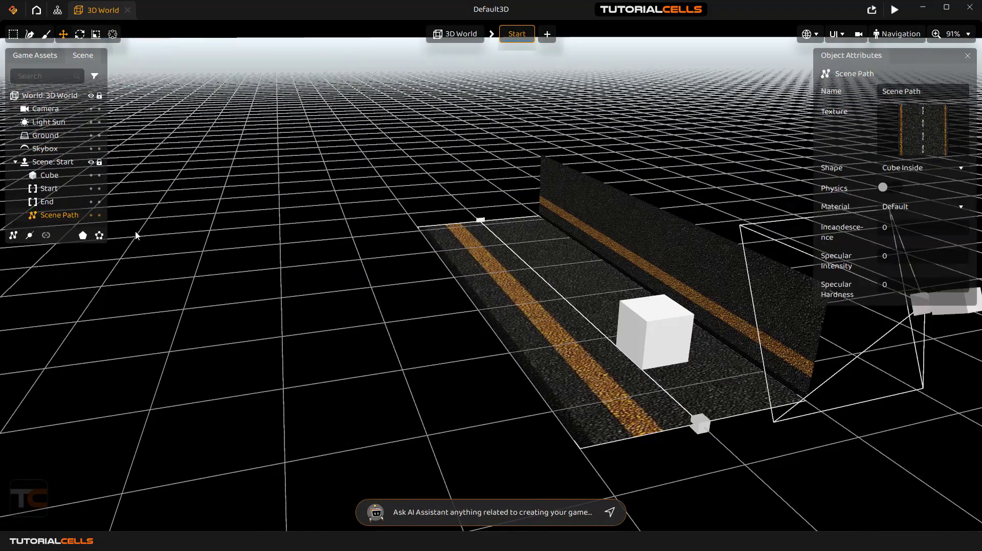
pyautogui.click(921, 170)
pyautogui.click(915, 187)
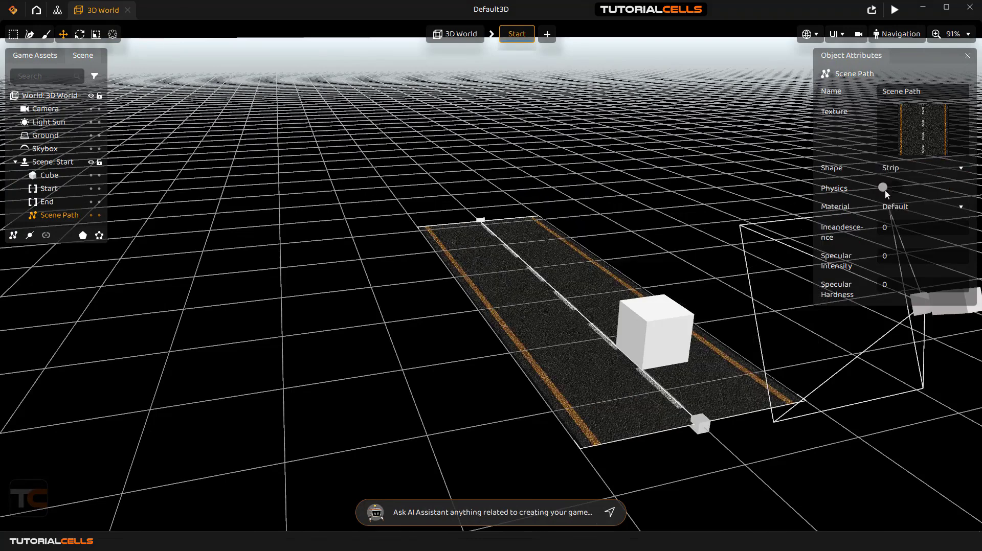
# Raise the cube above the road to a Y position of about 1.131 and check it in the game preview
pyautogui.click(647, 321)
pyautogui.moveTo(659, 298); pyautogui.dragTo(659, 283)
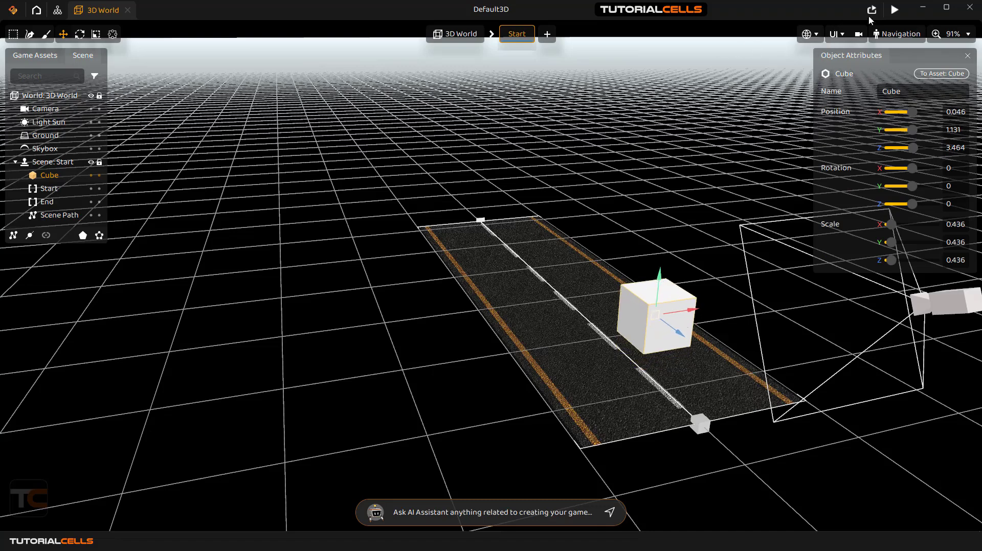
pyautogui.click(894, 9)
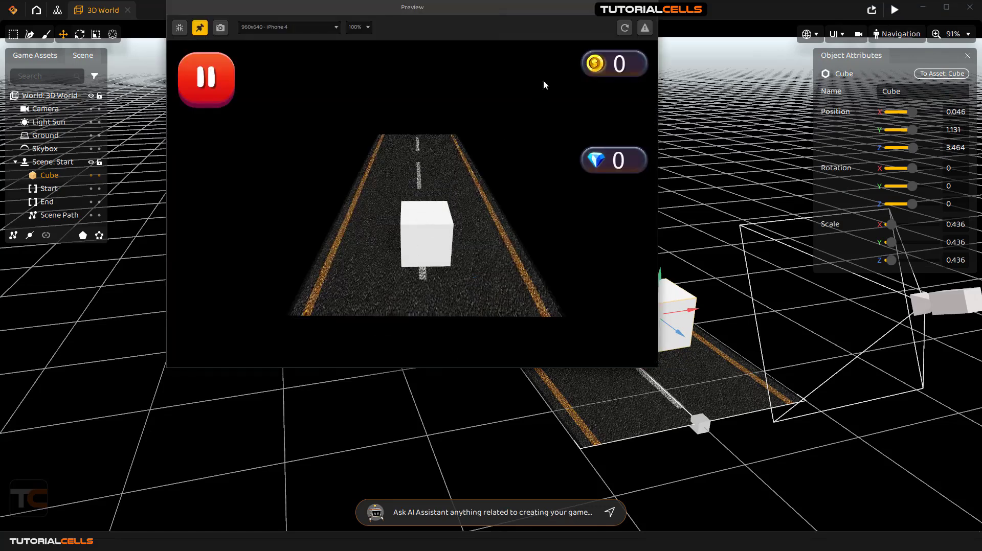
pyautogui.click(645, 6)
pyautogui.click(591, 398)
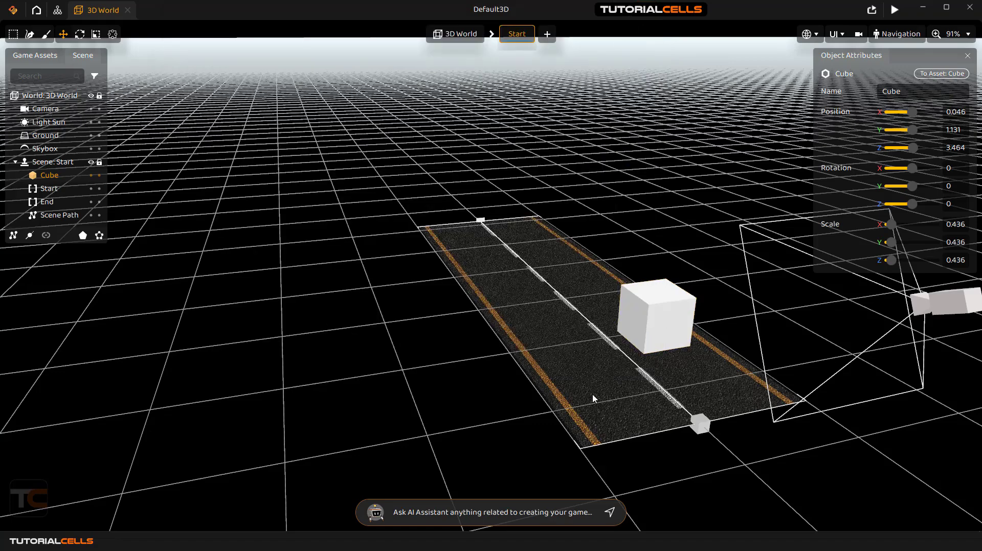
# Turn on physics for the Scene Path
pyautogui.click(52, 216)
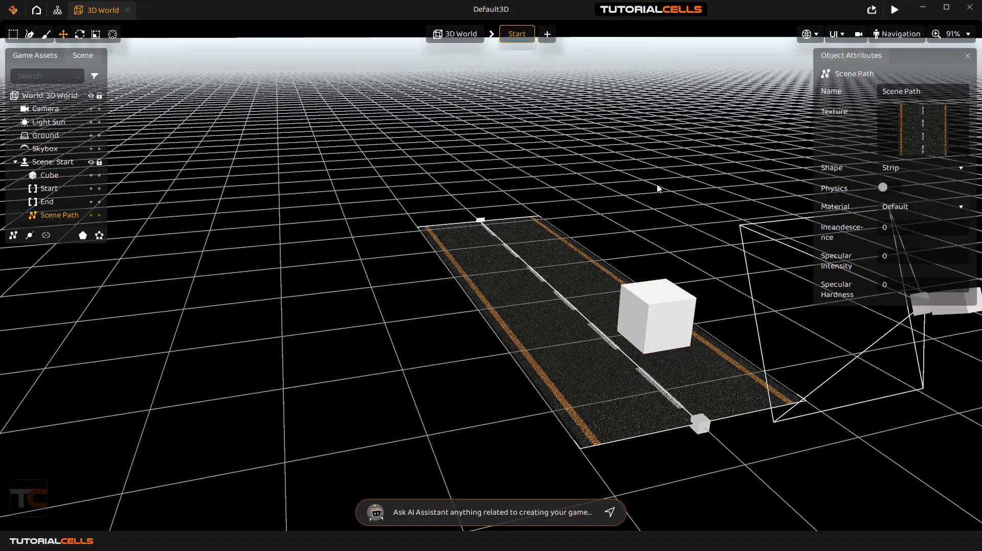
pyautogui.click(890, 188)
pyautogui.click(891, 187)
pyautogui.click(890, 187)
pyautogui.click(397, 378)
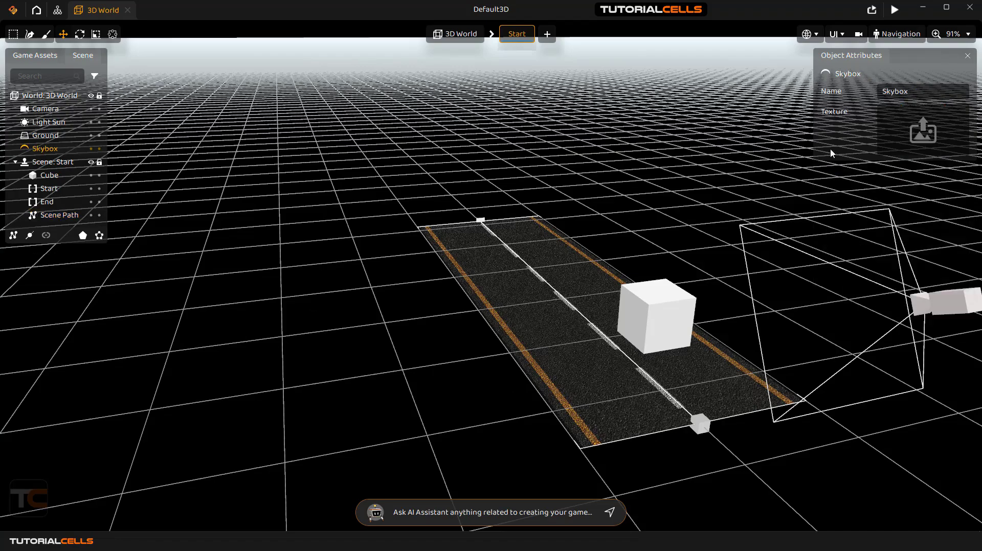
# Examine the Ground object's available ground types, leaving it set to No Ground
pyautogui.doubleClick(51, 136)
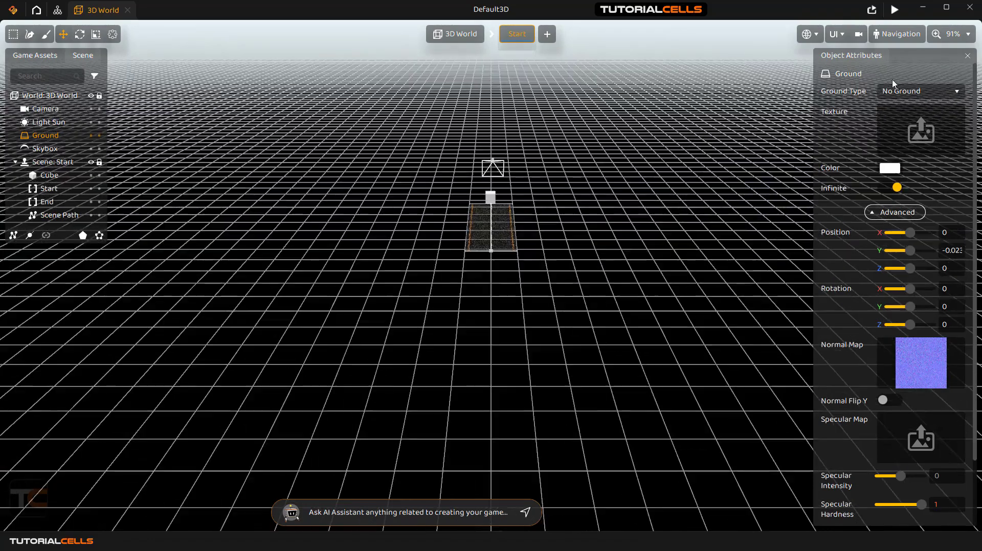
pyautogui.click(909, 93)
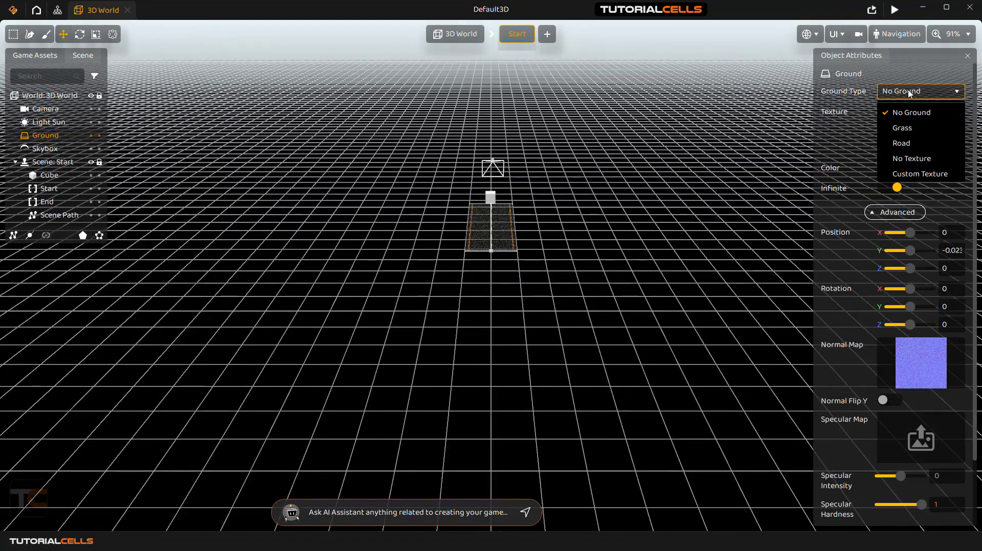
pyautogui.click(542, 217)
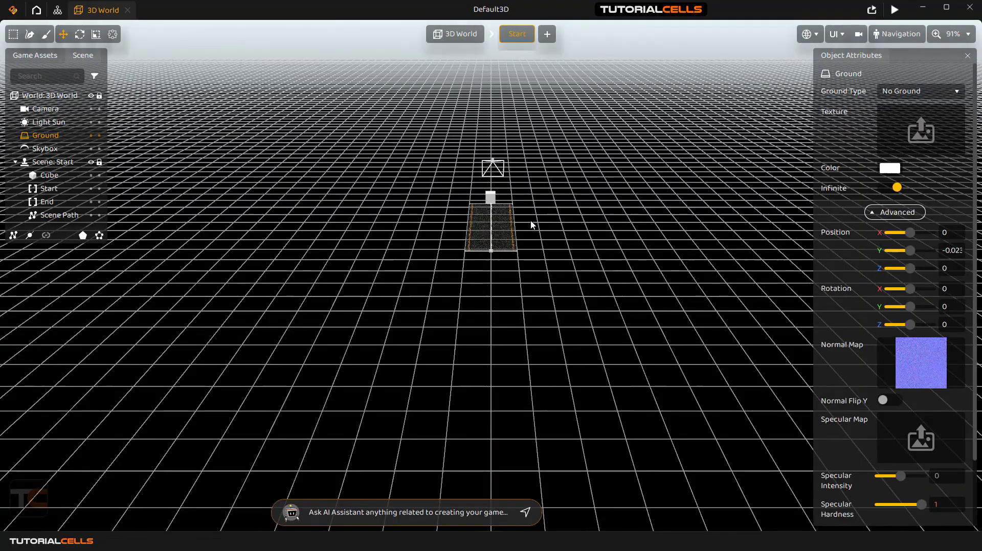
pyautogui.moveTo(518, 256); pyautogui.dragTo(292, 225, button='middle')
pyautogui.scroll(2, 491, 276)
pyautogui.scroll(2, 528, 245)
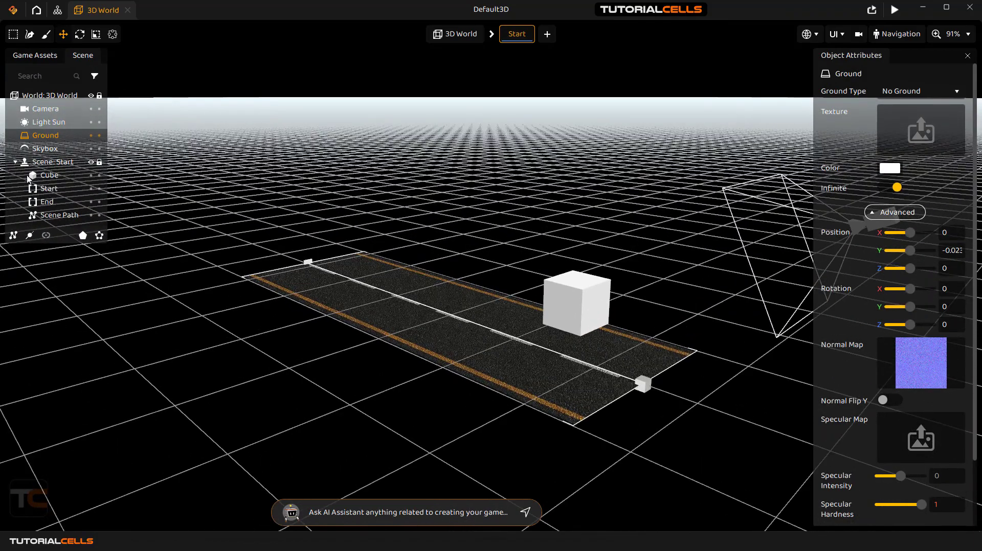
# Turn off the Scene Path's physics and look over its material setting
pyautogui.click(47, 216)
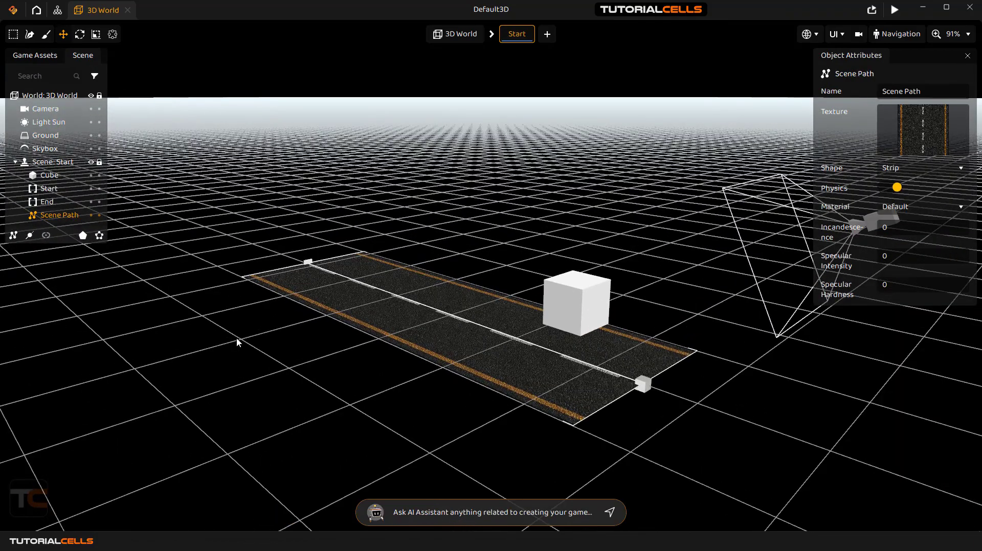
pyautogui.click(573, 303)
pyautogui.moveTo(576, 302); pyautogui.dragTo(589, 322, button='middle')
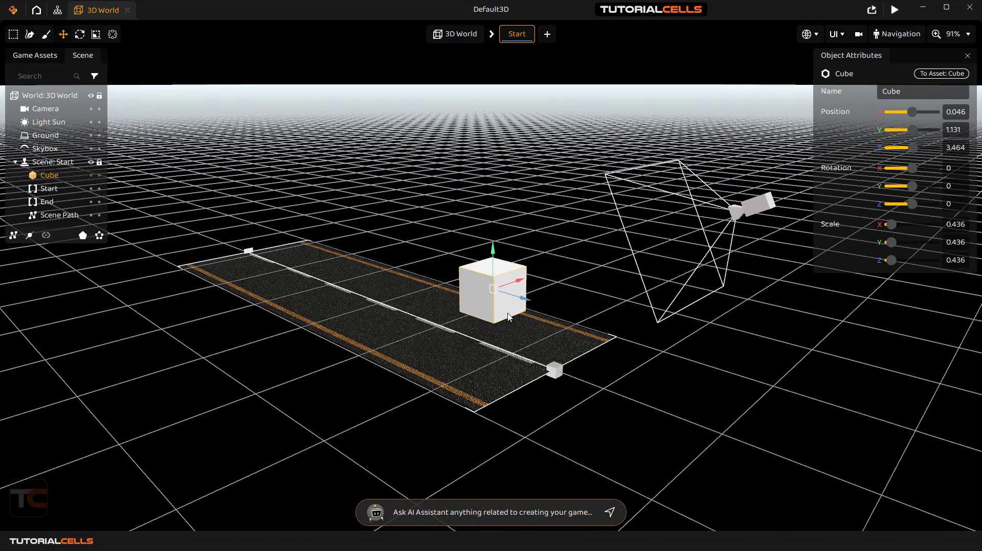
pyautogui.click(52, 215)
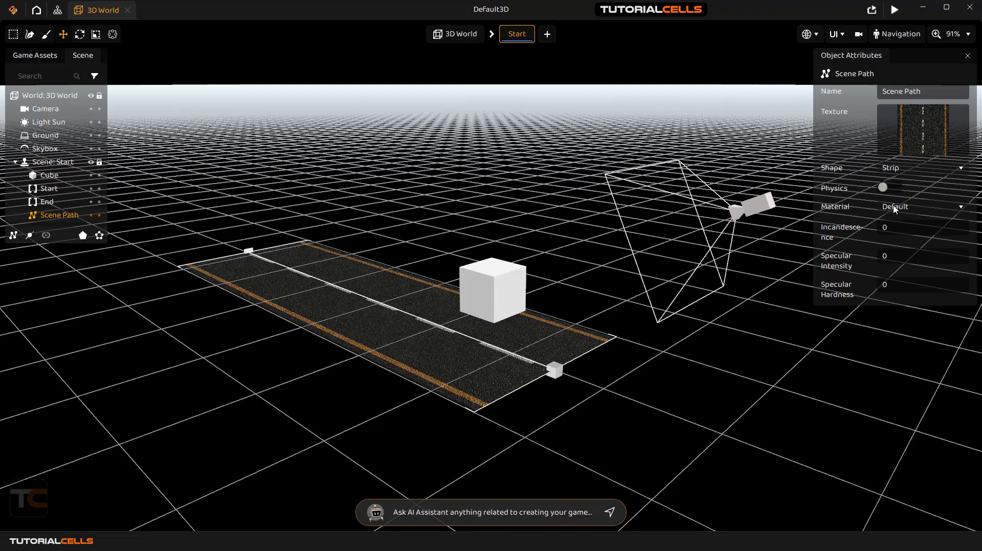
pyautogui.click(896, 209)
pyautogui.click(896, 209)
pyautogui.moveTo(842, 294)
# View the project's worlds and UI screens in Screen View, and reopen the 3D World
pyautogui.click(57, 11)
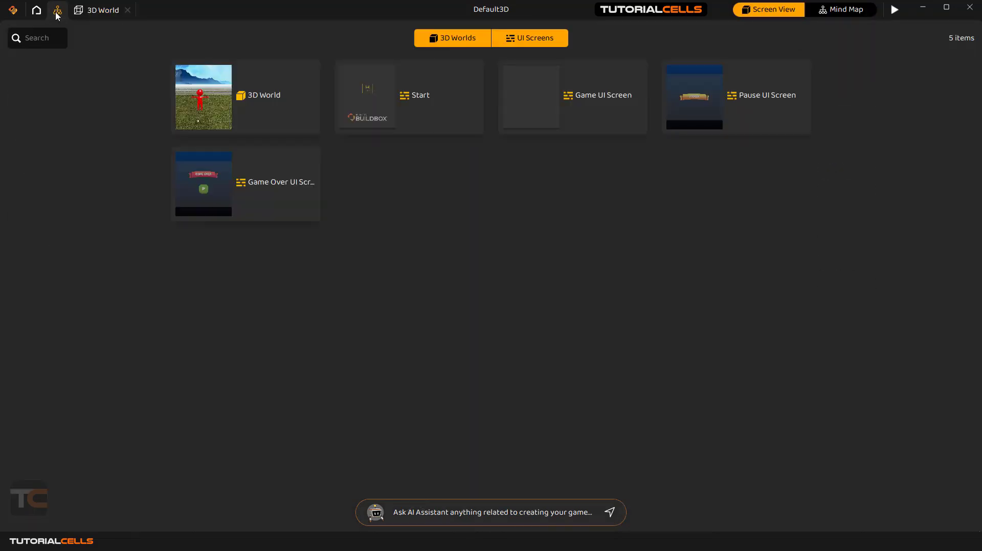
pyautogui.moveTo(204, 114)
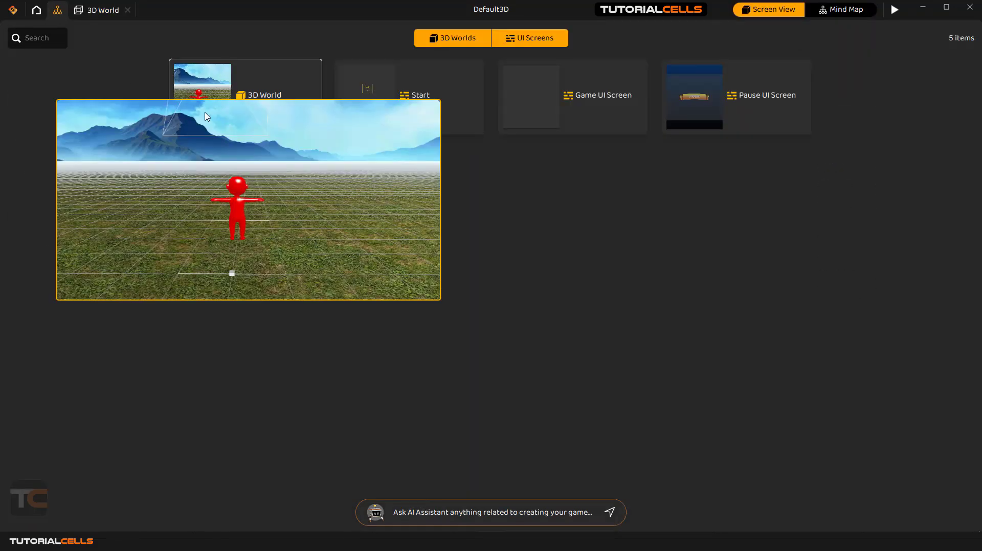
pyautogui.click(221, 88)
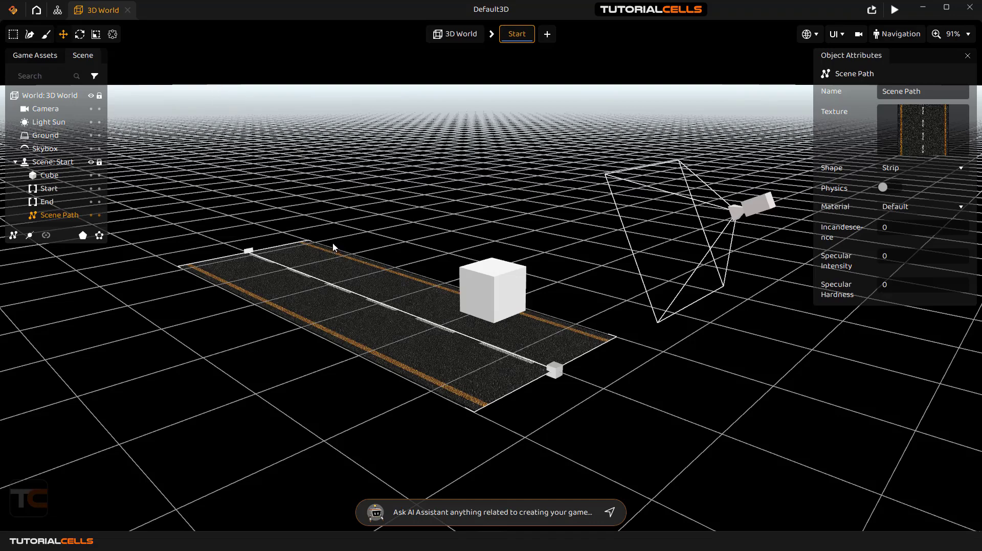
# Open the project's Mind Map and spread out the Start, 3D World, Game UI, Pause UI and Game Over UI nodes
pyautogui.click(57, 11)
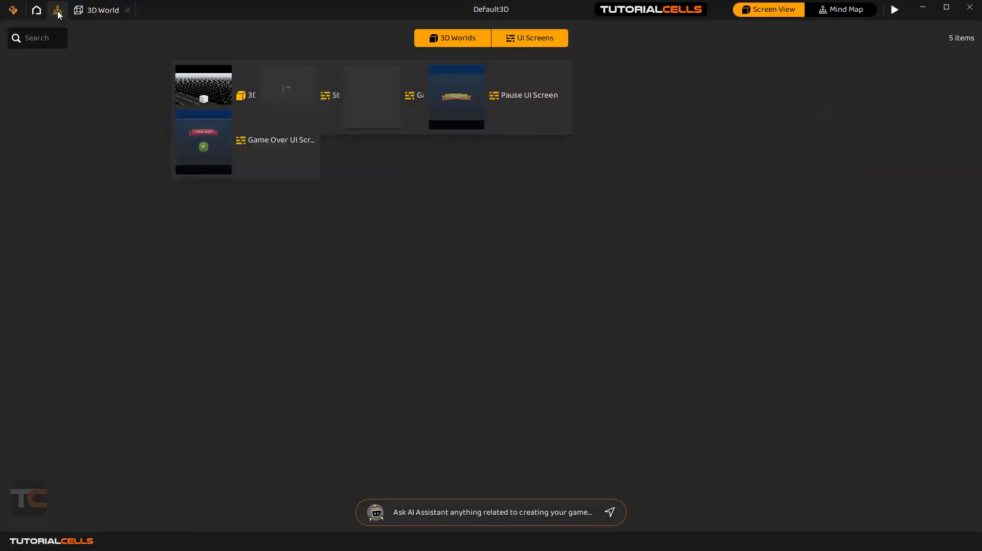
pyautogui.click(852, 10)
pyautogui.moveTo(413, 275); pyautogui.dragTo(247, 284)
pyautogui.moveTo(509, 279); pyautogui.dragTo(372, 271)
pyautogui.moveTo(591, 278); pyautogui.dragTo(543, 275)
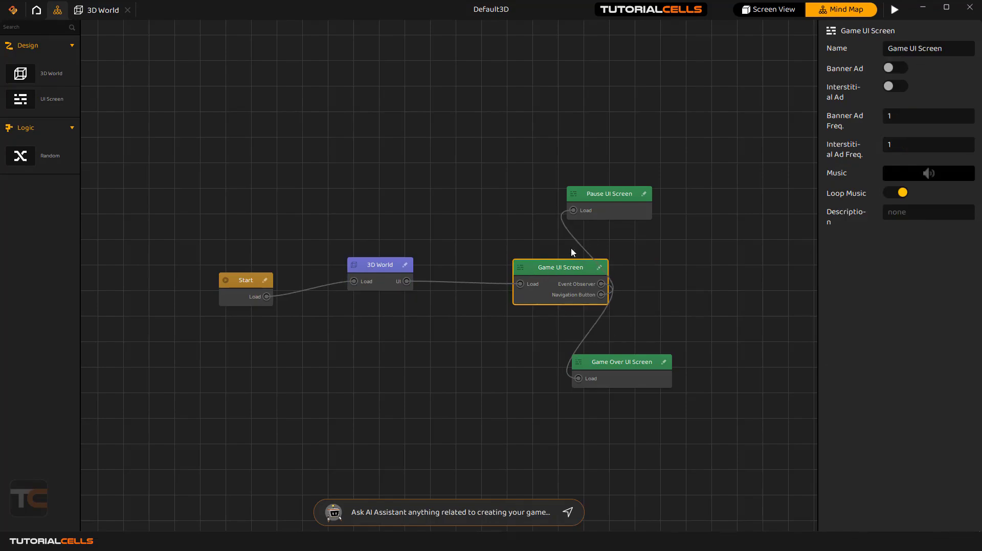
pyautogui.moveTo(613, 193); pyautogui.dragTo(631, 189)
pyautogui.moveTo(616, 362); pyautogui.dragTo(651, 347)
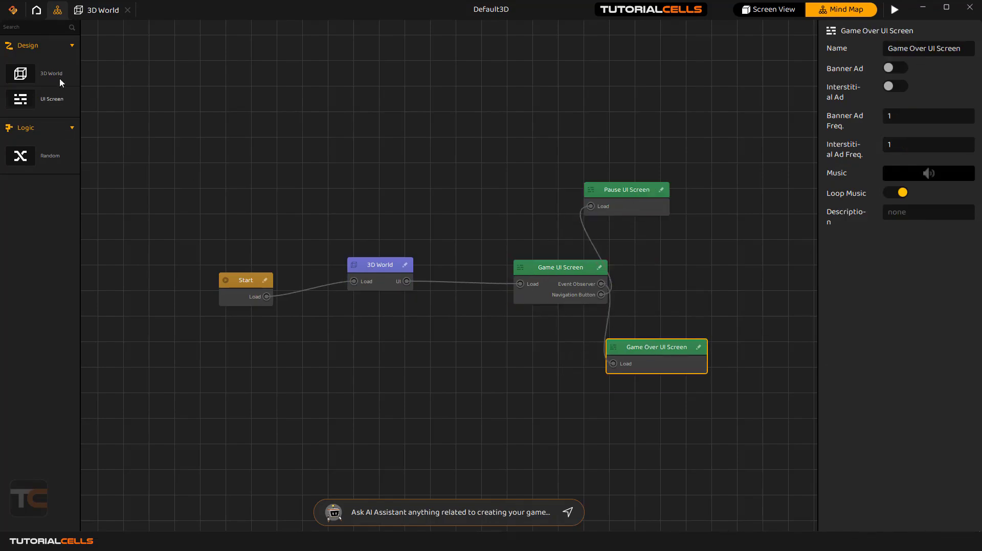
# Return to the 3D World, turn the Cube asset from an object into a character, and review its attributes
pyautogui.click(92, 15)
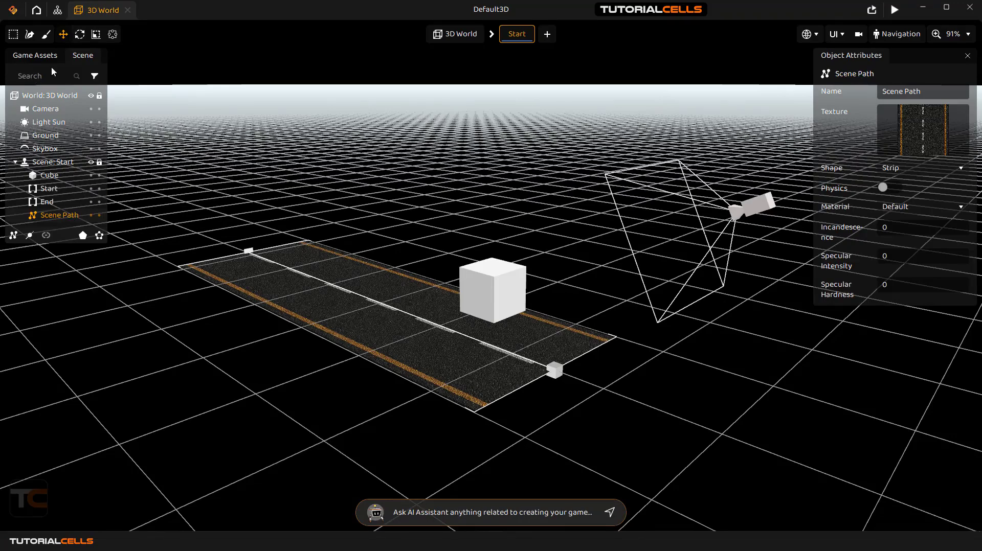
pyautogui.click(35, 55)
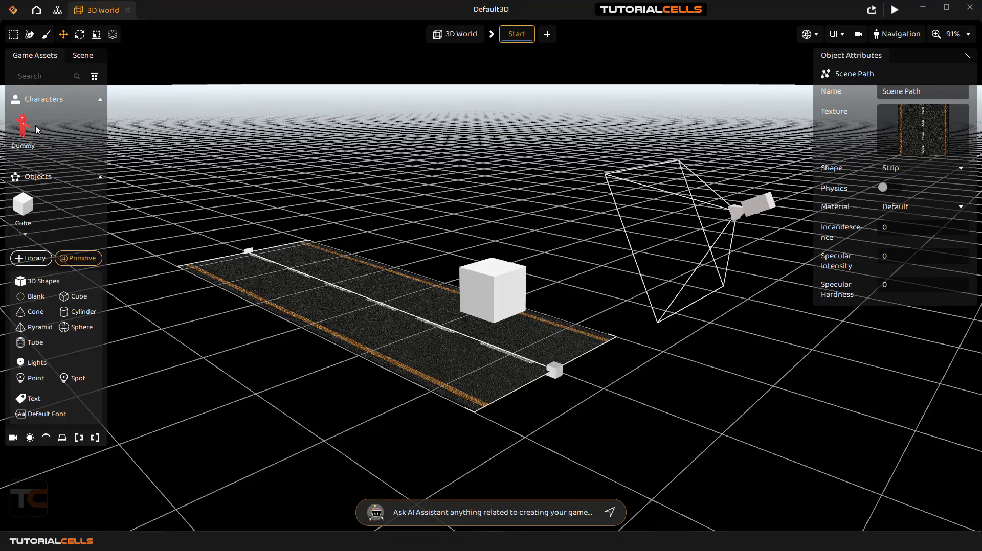
pyautogui.moveTo(25, 208); pyautogui.dragTo(54, 128)
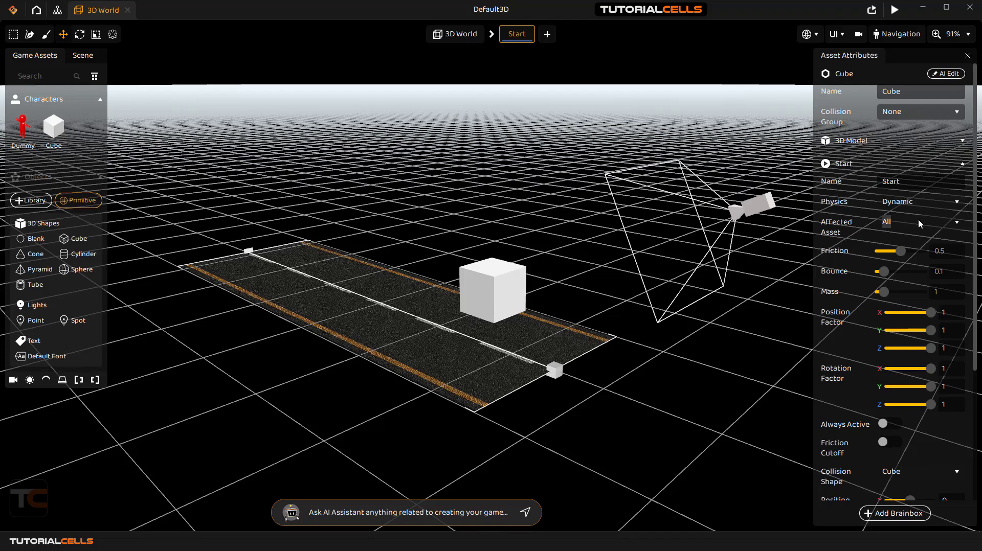
pyautogui.scroll(-5, 887, 286)
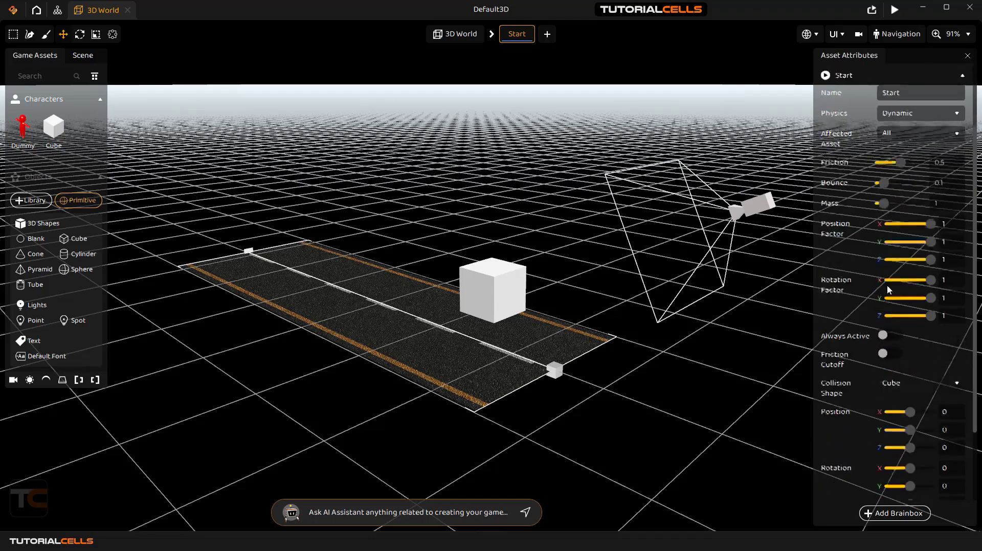
pyautogui.scroll(5, 885, 285)
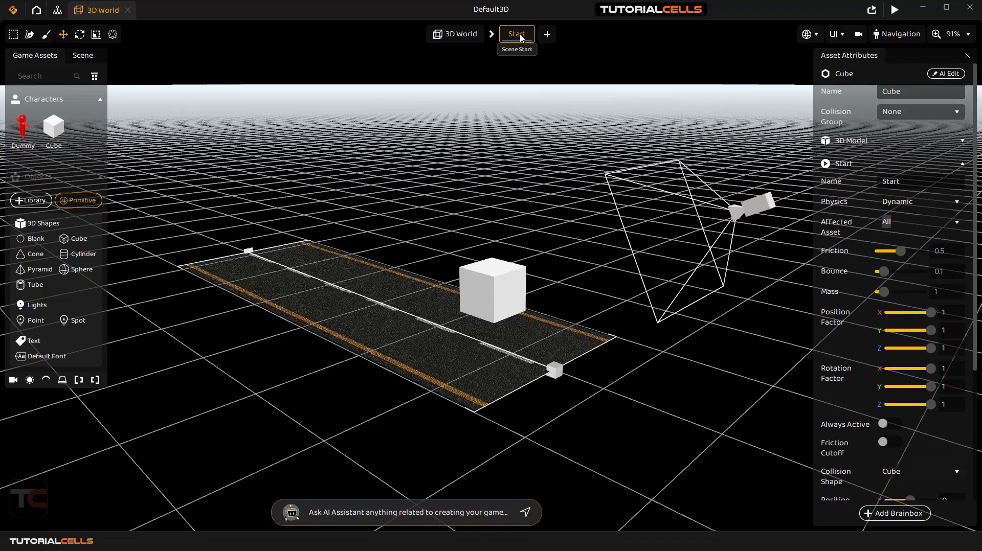
# Open the Cube character's node map and rearrange its Start and 3D Model nodes
pyautogui.doubleClick(53, 126)
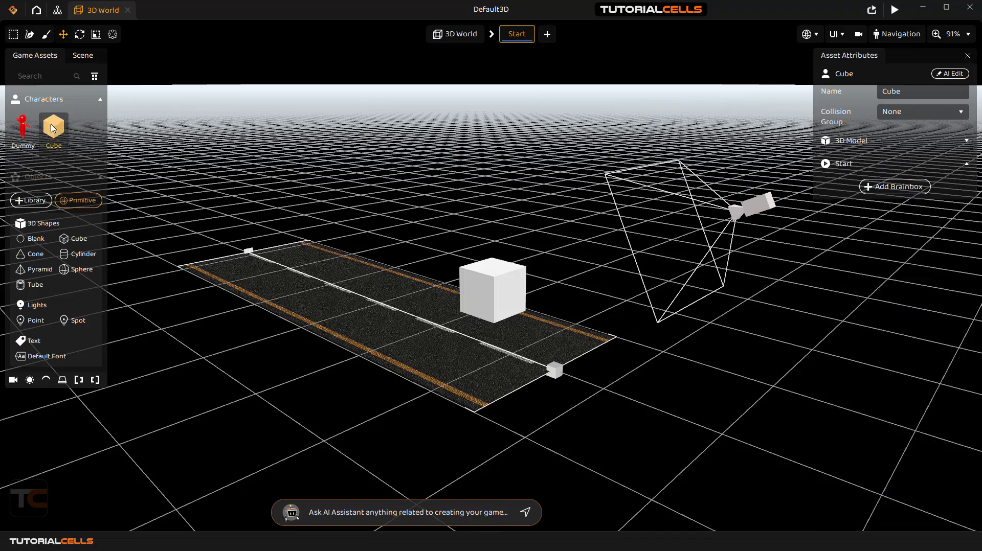
pyautogui.moveTo(295, 364); pyautogui.dragTo(267, 288)
pyautogui.moveTo(392, 364); pyautogui.dragTo(433, 305)
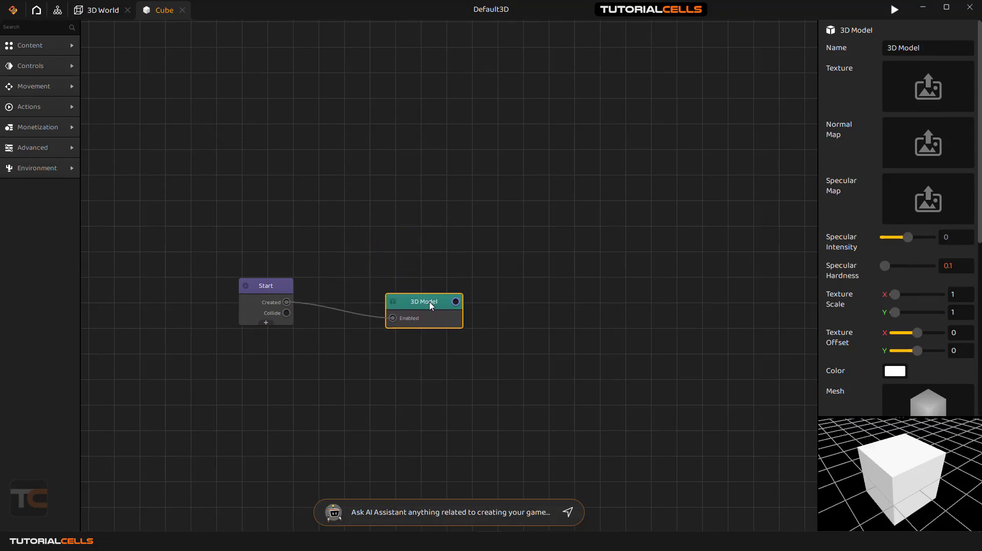
# Add a Touch Path node above 3D Model and connect the Start node's Created output to its Enabled input
pyautogui.click(47, 31)
pyautogui.write('to')
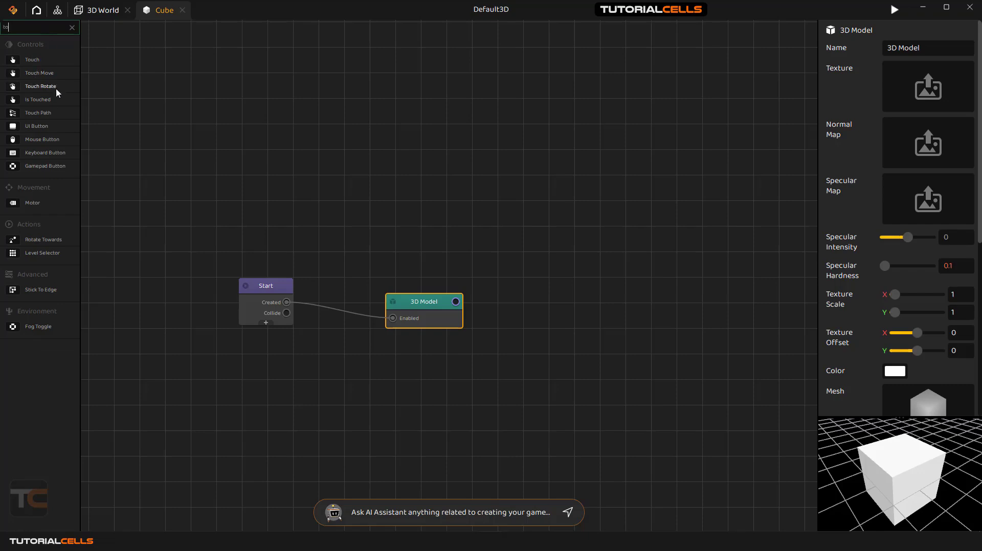
pyautogui.moveTo(50, 117); pyautogui.dragTo(388, 197)
pyautogui.moveTo(286, 303); pyautogui.dragTo(407, 200)
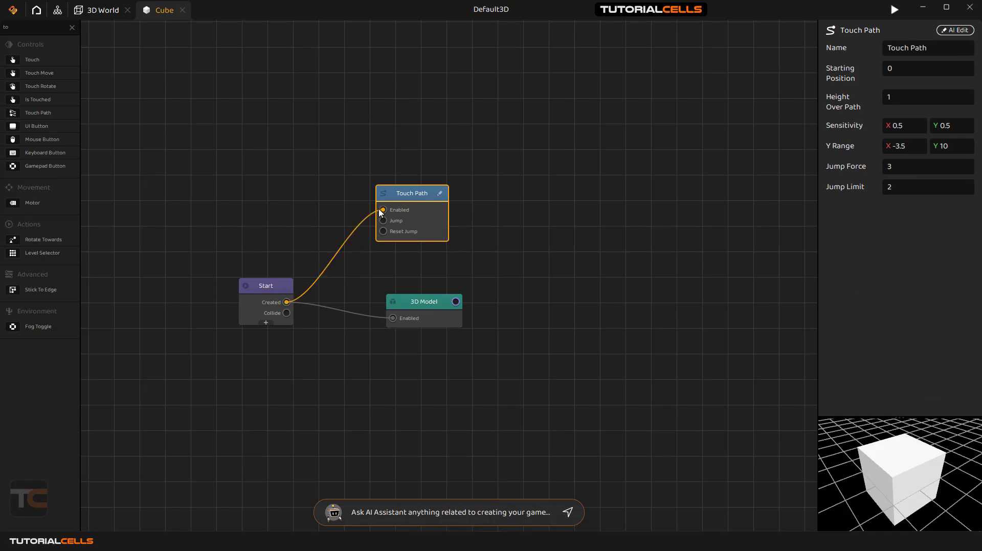
pyautogui.moveTo(404, 199); pyautogui.dragTo(413, 199)
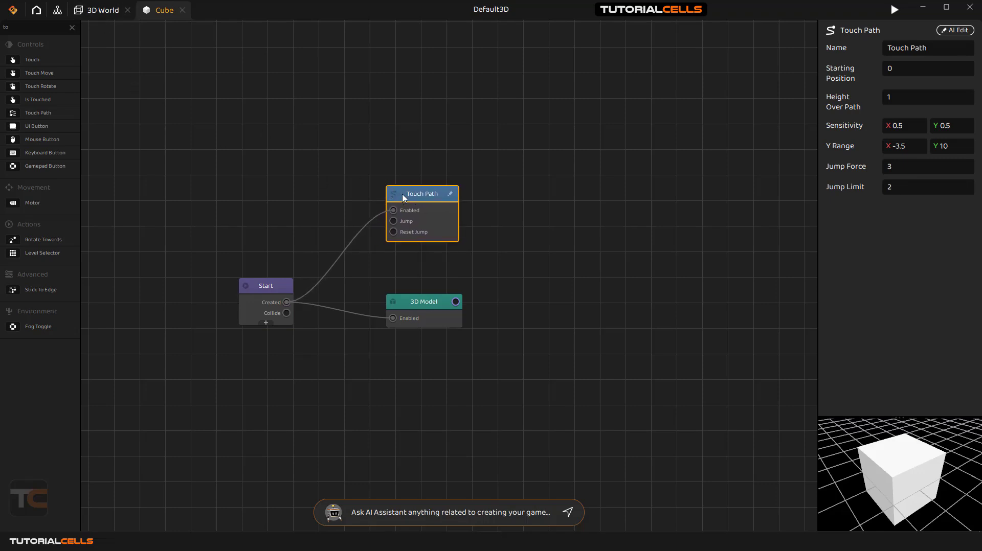
# Return to the 3D World and add a new scene after the Start scene
pyautogui.click(99, 10)
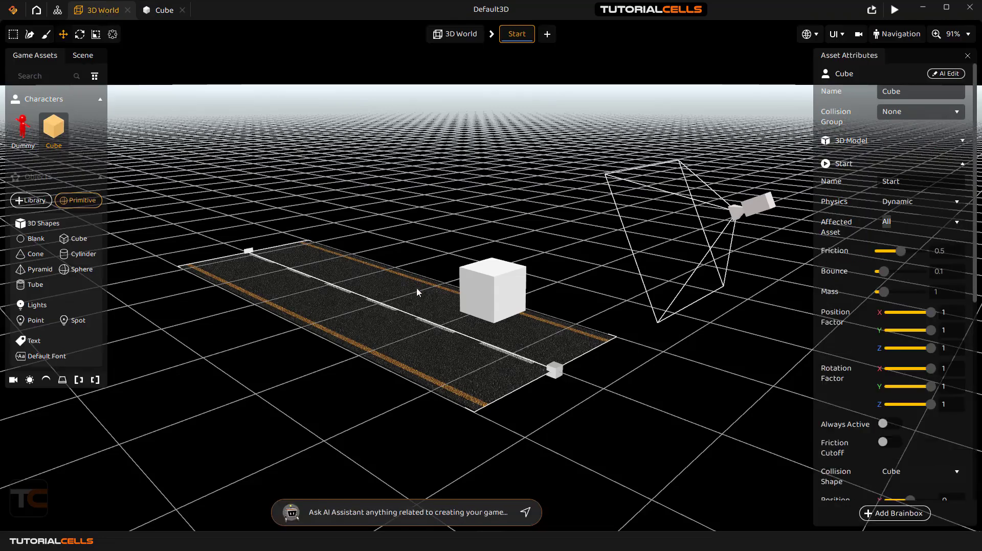
pyautogui.scroll(-4, 412, 305)
pyautogui.scroll(3, 449, 285)
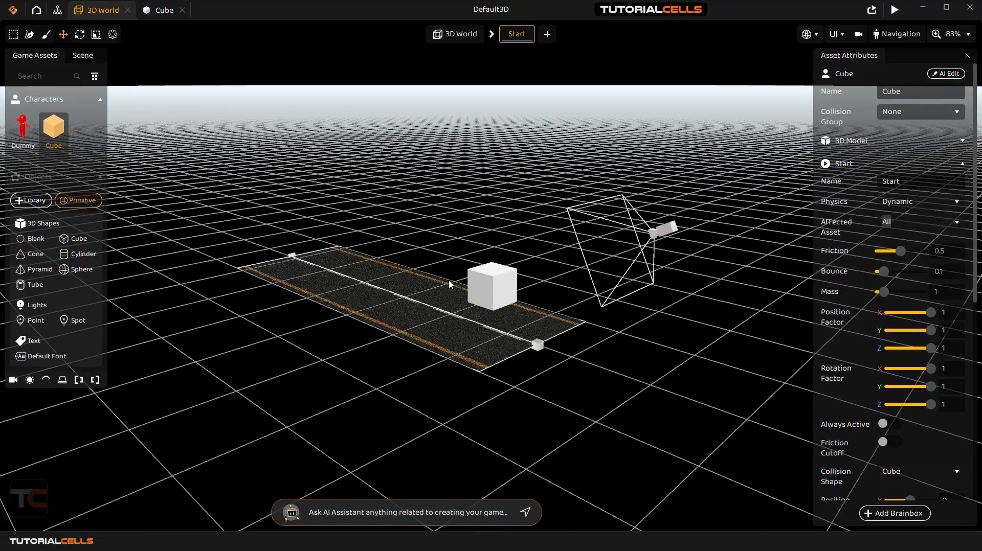
pyautogui.click(547, 35)
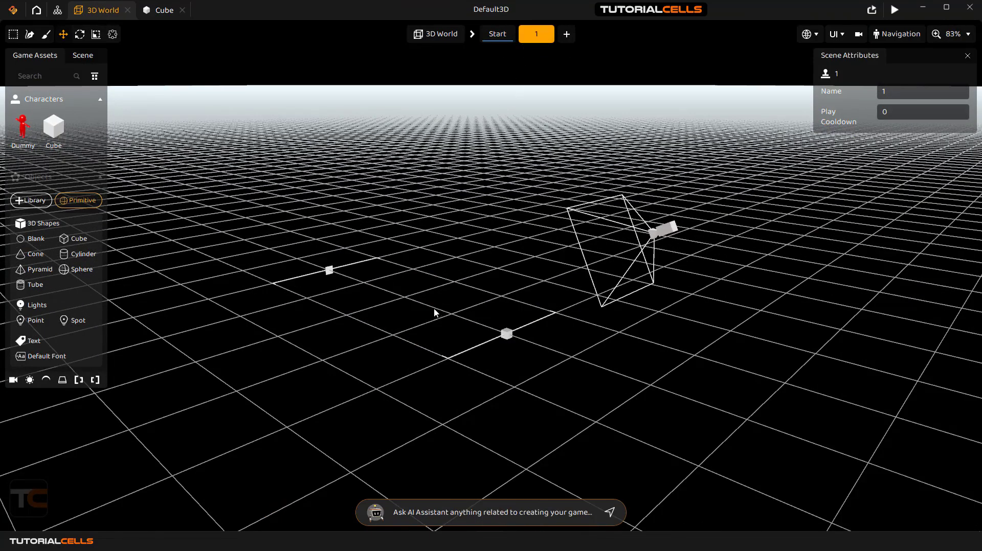
# Move scene 1's End point back along the Z axis to about -17.59 and add a Scene Path between the points
pyautogui.scroll(-5, 434, 307)
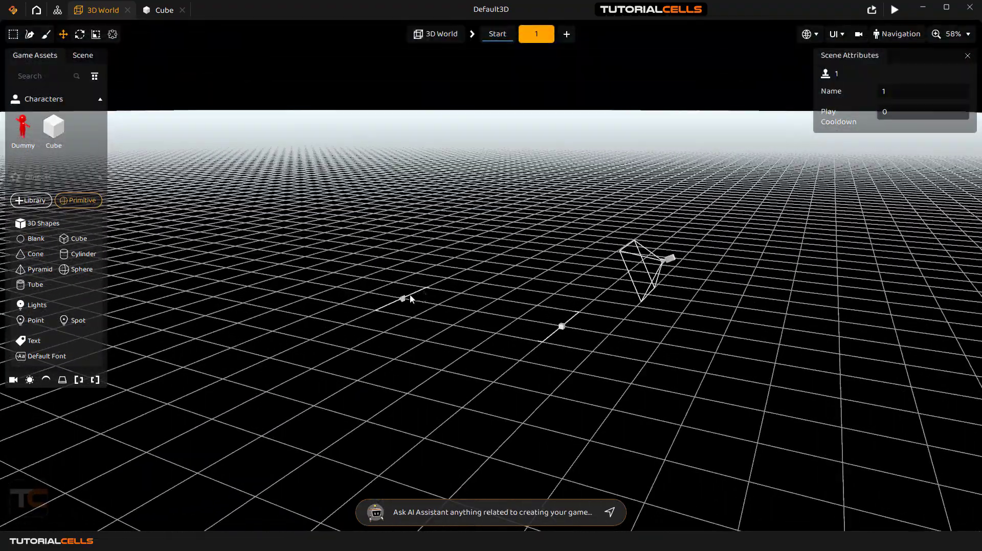
pyautogui.click(408, 300)
pyautogui.moveTo(426, 305); pyautogui.dragTo(236, 269)
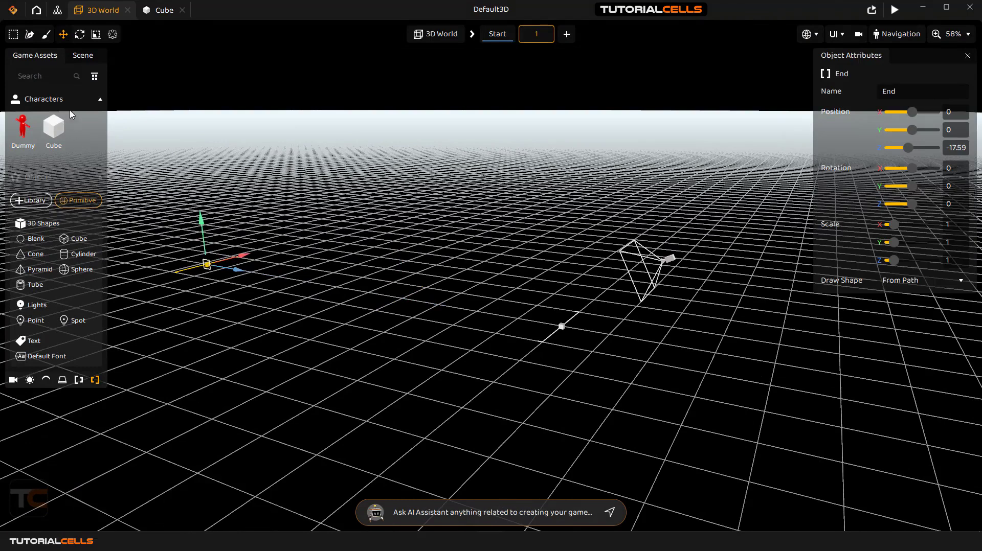
pyautogui.click(82, 55)
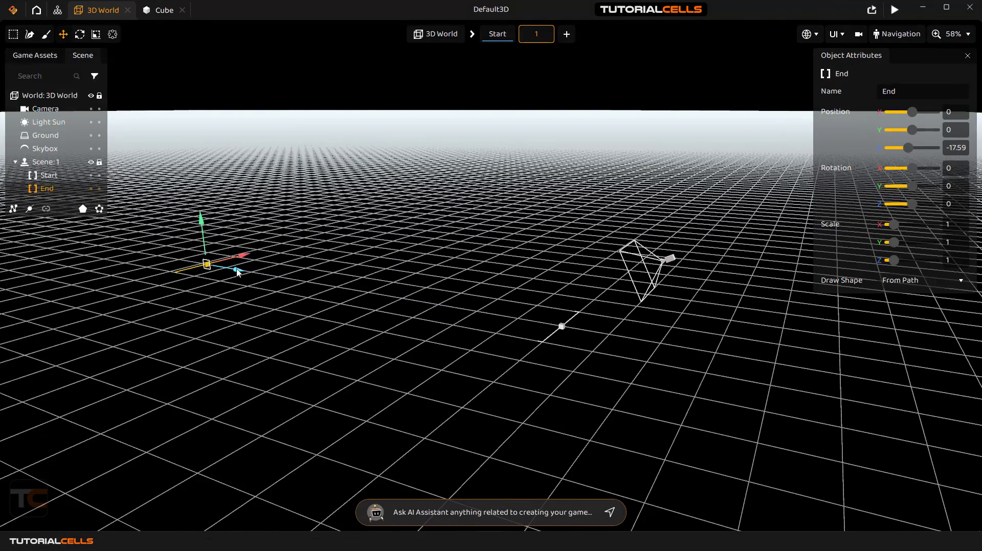
pyautogui.click(13, 208)
pyautogui.click(390, 303)
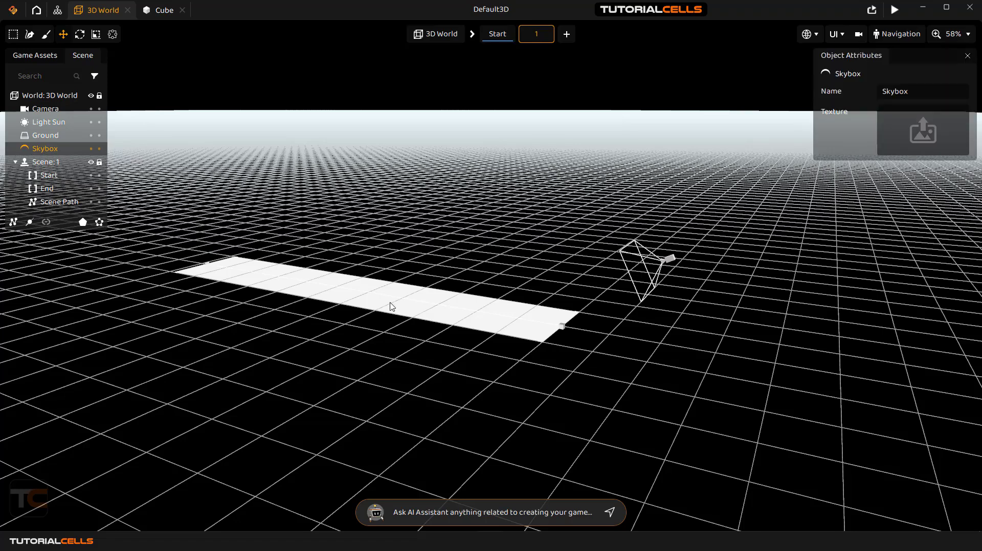
pyautogui.moveTo(932, 119)
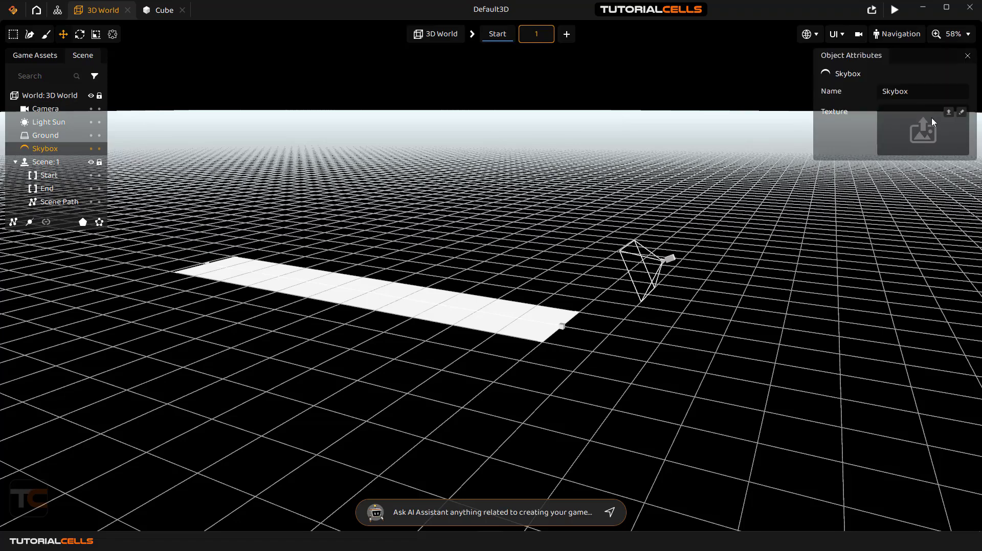
pyautogui.click(961, 112)
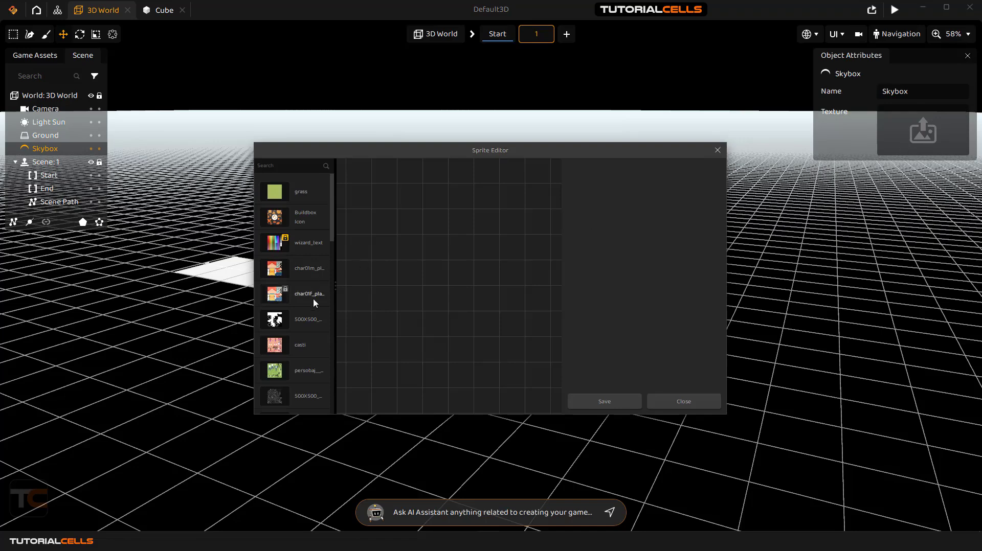
pyautogui.scroll(-5, 315, 299)
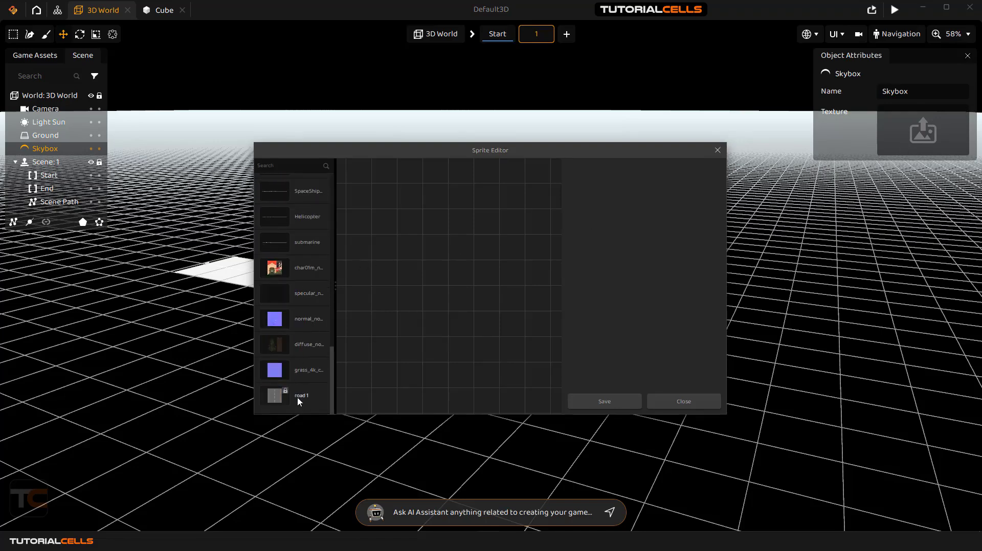
pyautogui.click(605, 401)
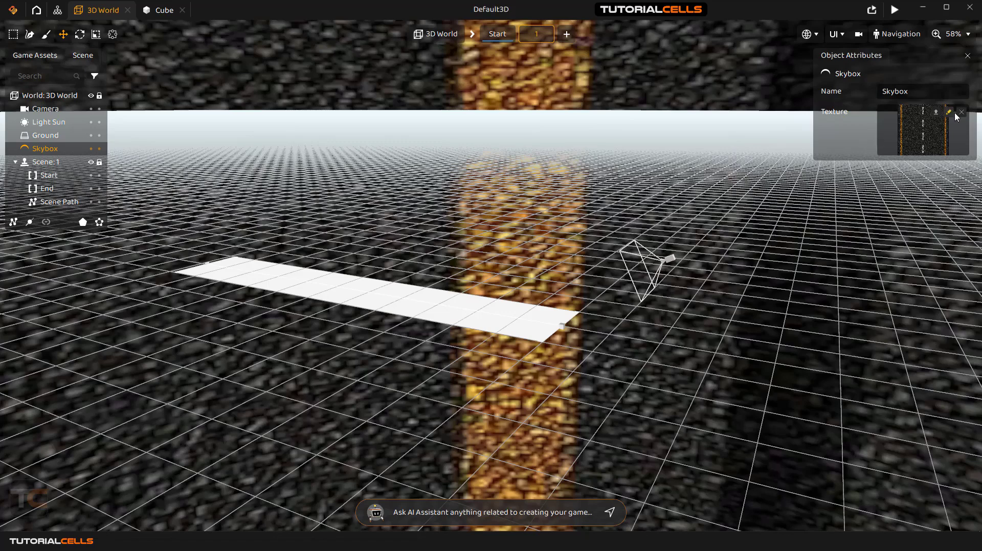
pyautogui.click(949, 113)
# Apply the "road 1" texture to scene 1's Scene Path
pyautogui.click(61, 203)
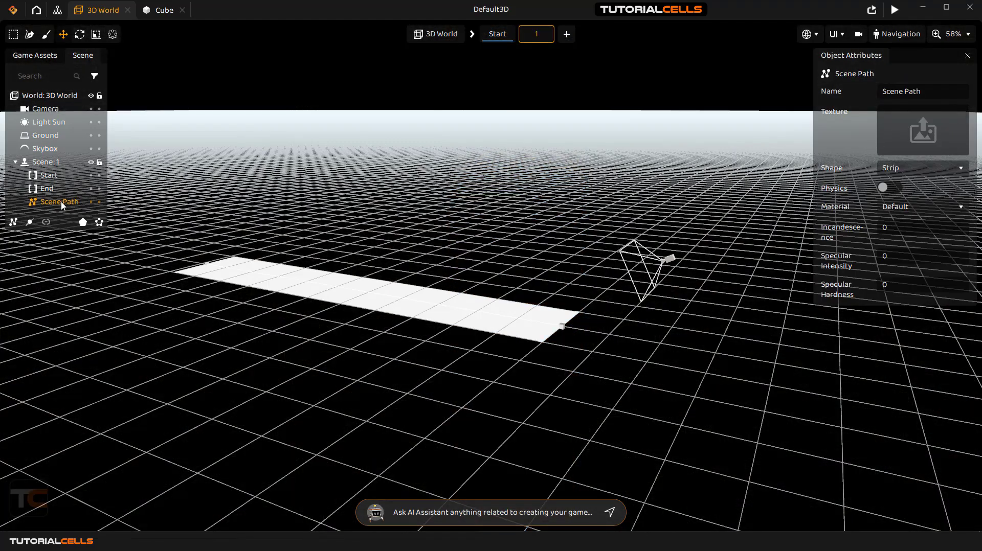
pyautogui.click(961, 113)
pyautogui.scroll(-5, 286, 317)
pyautogui.click(301, 396)
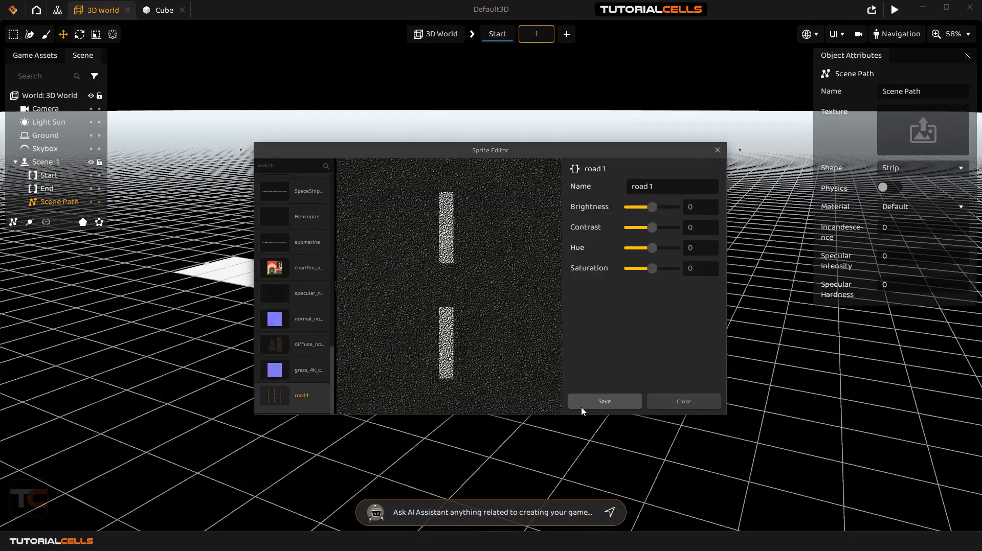
pyautogui.click(591, 407)
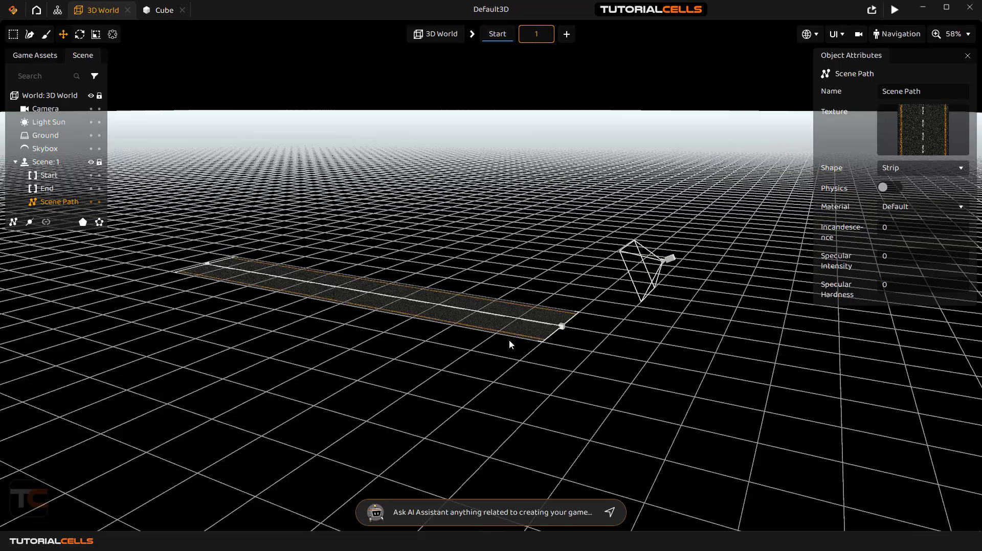
# Lengthen scene 1's road by moving its End point farther along the Z axis to about -29.3
pyautogui.moveTo(507, 343); pyautogui.dragTo(433, 285, button='right')
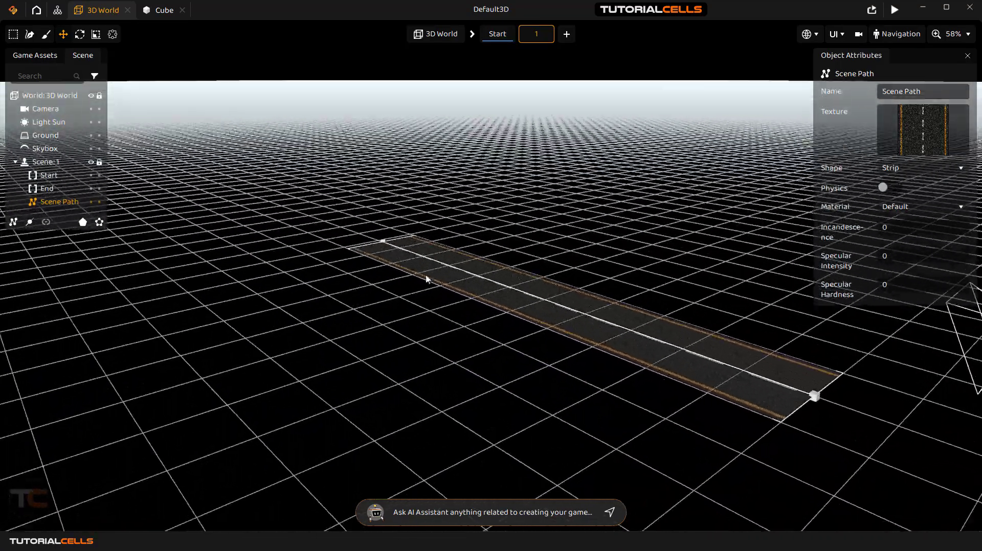
pyautogui.click(382, 242)
pyautogui.moveTo(382, 242); pyautogui.dragTo(299, 219)
# Add a path point after Start at about Y 3.09, Z -9.29, and rotate it to about -37.36 on Z
pyautogui.moveTo(522, 301)
pyautogui.mouseDown(button='right')
pyautogui.moveTo(460, 276)
pyautogui.moveTo(358, 314)
pyautogui.moveTo(530, 302)
pyautogui.mouseUp(button='right')
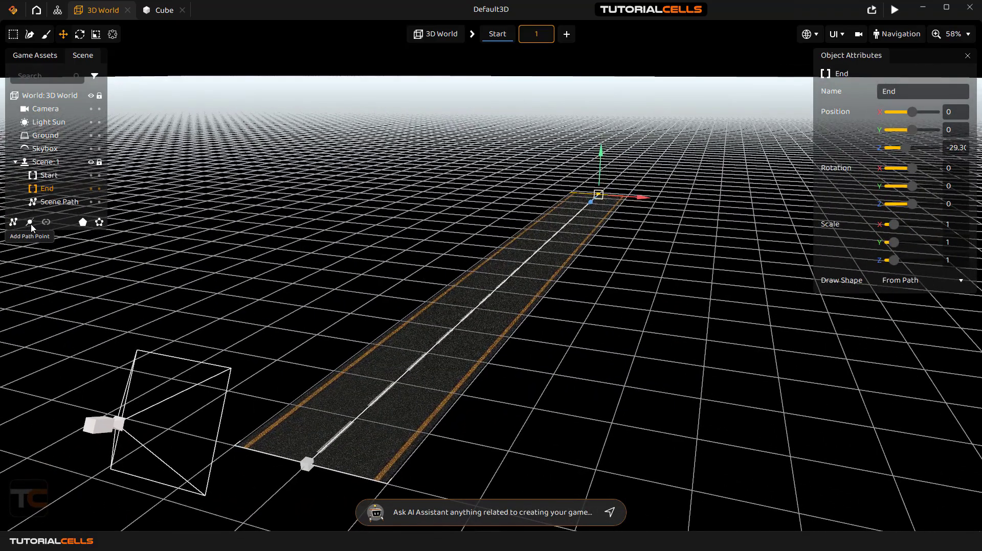
pyautogui.click(310, 462)
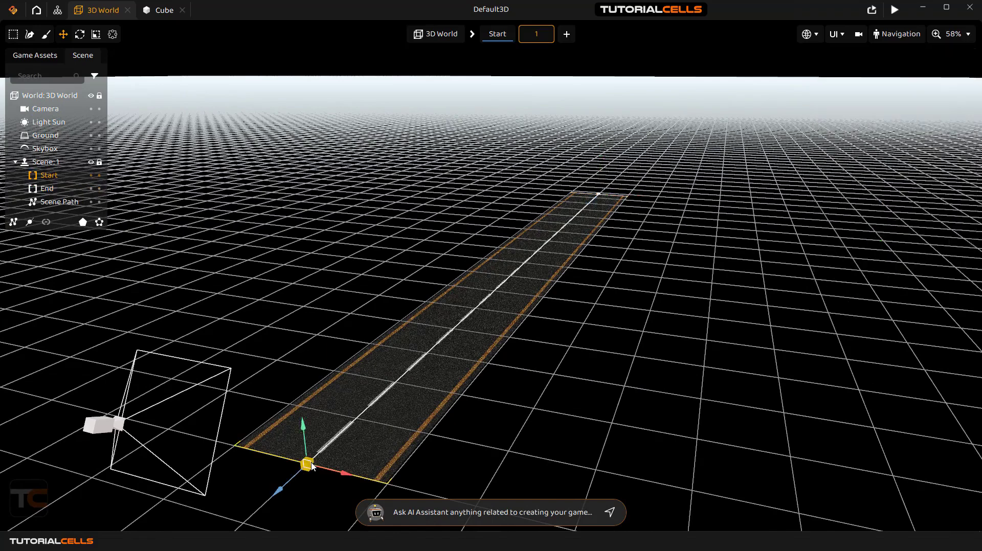
pyautogui.click(13, 222)
pyautogui.moveTo(337, 440); pyautogui.dragTo(508, 169)
pyautogui.moveTo(534, 226); pyautogui.dragTo(661, 210, button='right')
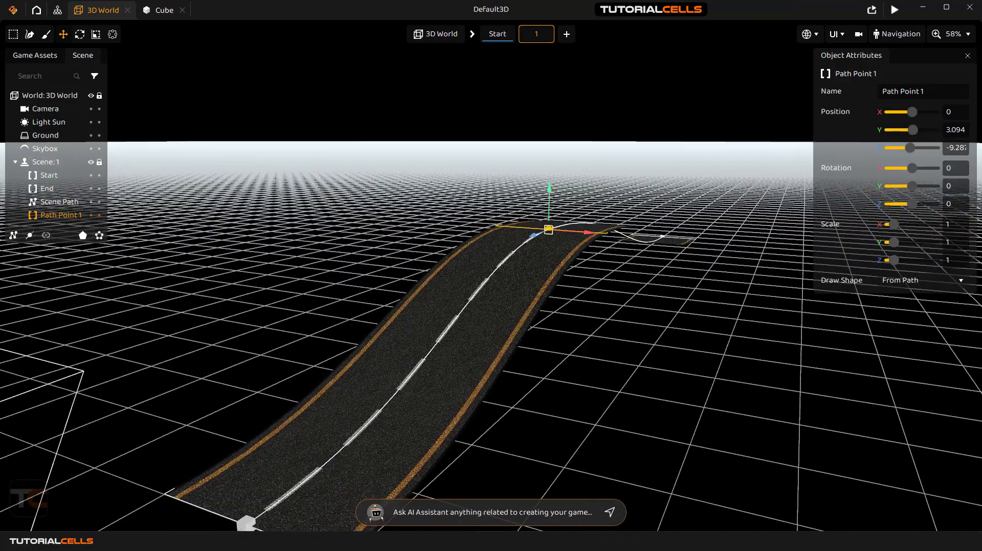
pyautogui.click(79, 34)
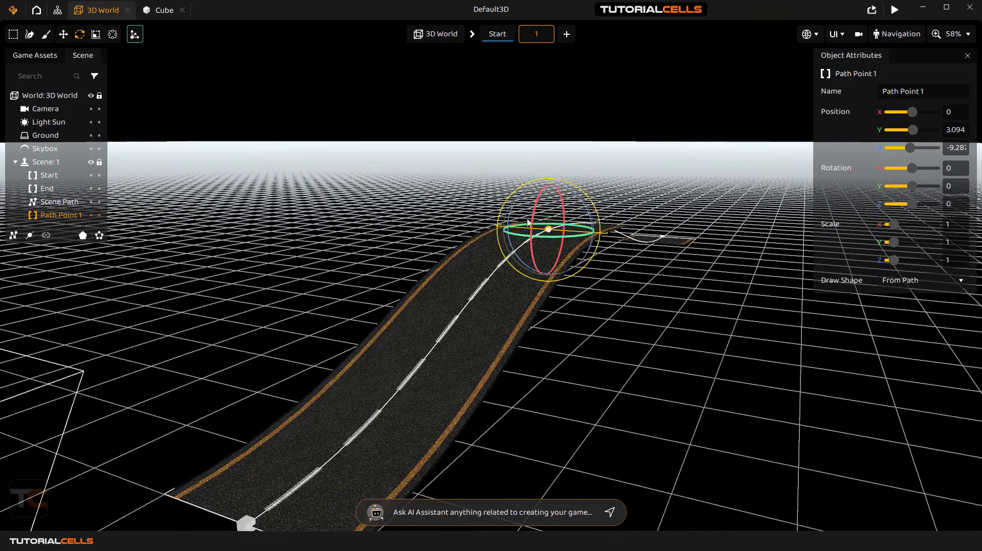
pyautogui.moveTo(586, 210); pyautogui.dragTo(588, 227)
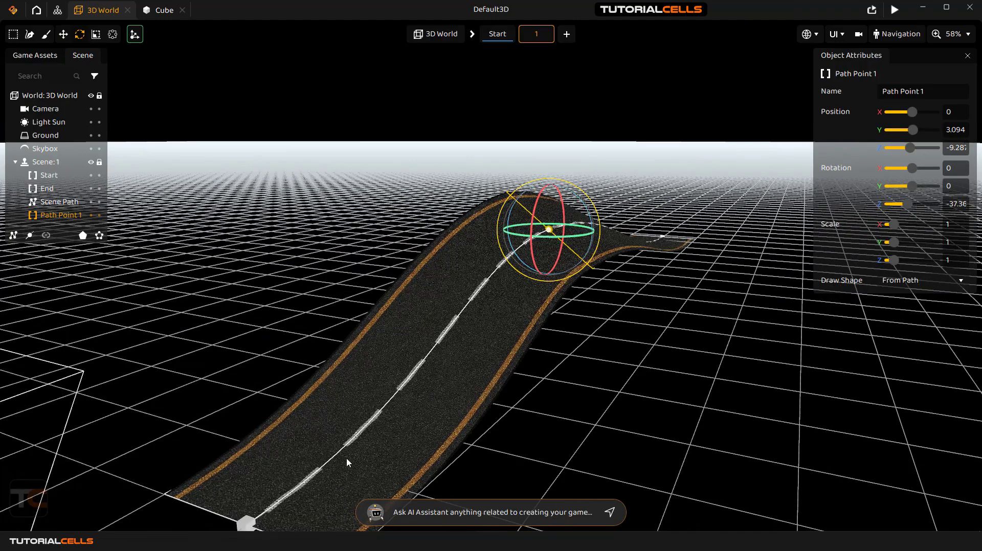
# Duplicate scene 1 and rename the copy as 2, switching between both scenes to check them
pyautogui.click(533, 41)
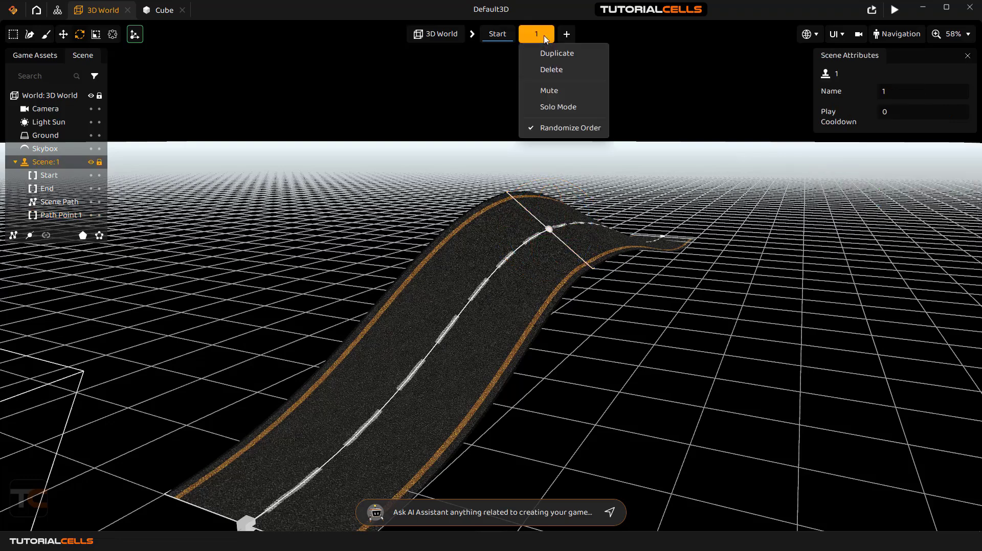
pyautogui.click(562, 54)
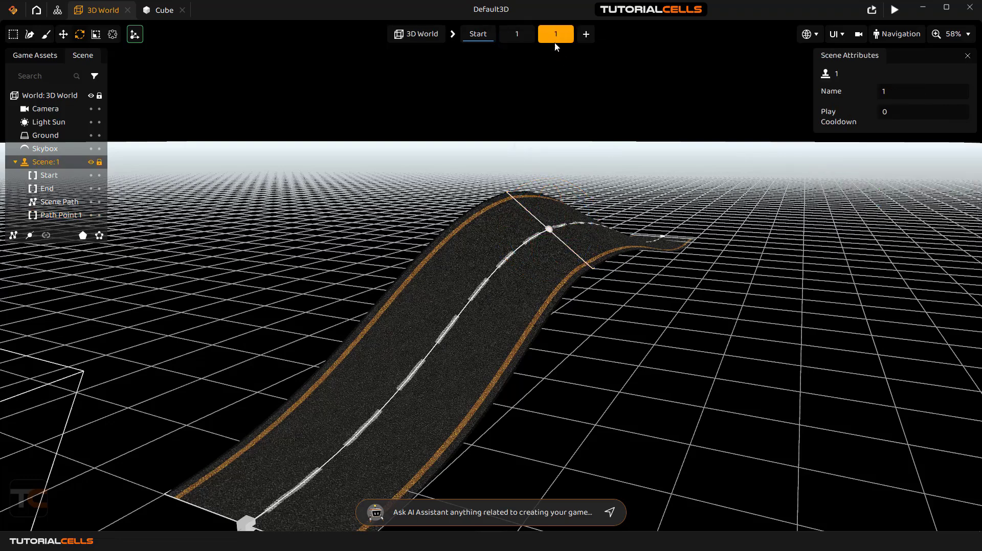
pyautogui.click(883, 92)
pyautogui.write('2')
pyautogui.press('Return')
pyautogui.click(511, 36)
pyautogui.click(555, 35)
# Lower scene 2's path point along the Y axis to about -4.67 so the road dips
pyautogui.click(550, 232)
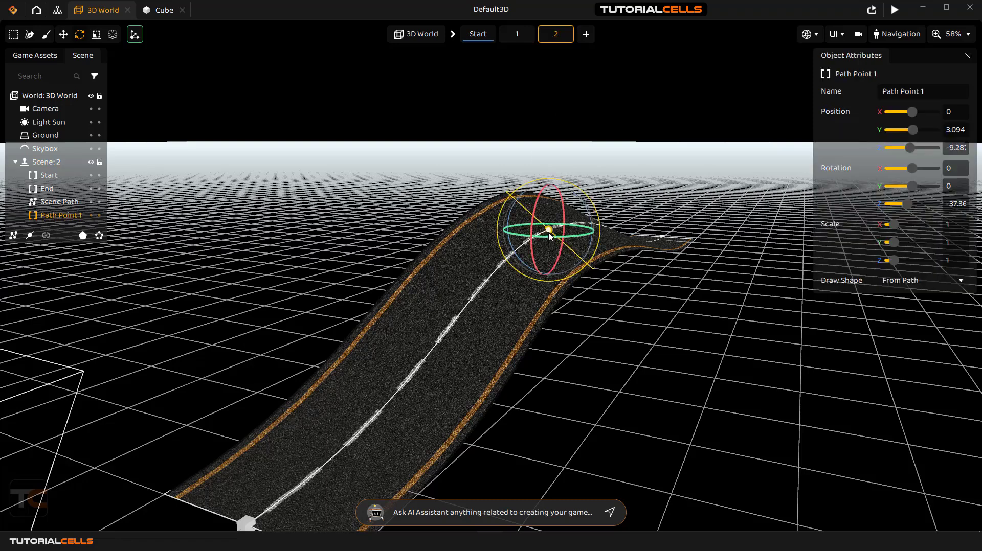
pyautogui.click(63, 34)
pyautogui.moveTo(549, 201); pyautogui.dragTo(568, 419)
# Add a second path point to scene 2 at about Y 0.22, Z -18.4, and rotate it to about 6.19 on Z
pyautogui.scroll(-4, 553, 417)
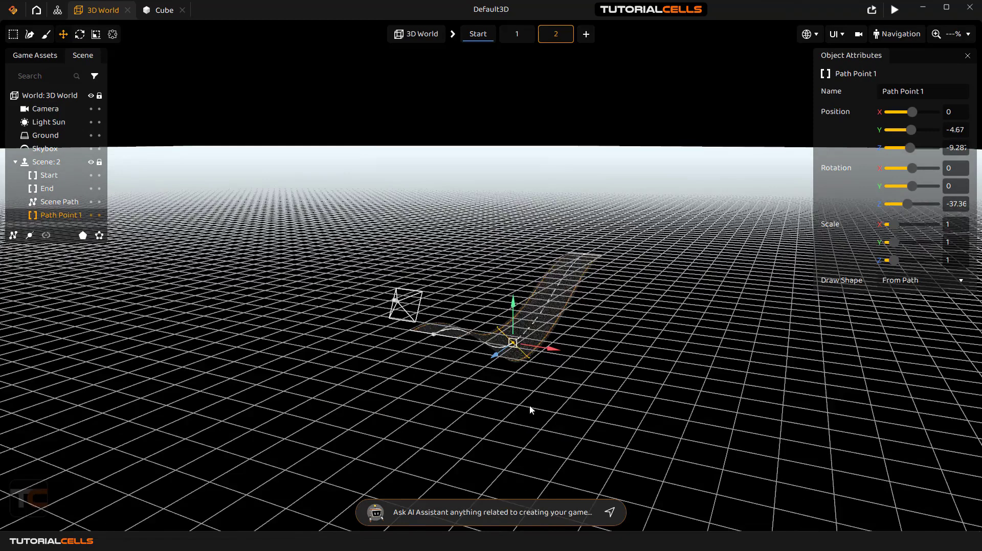
pyautogui.scroll(2, 530, 410)
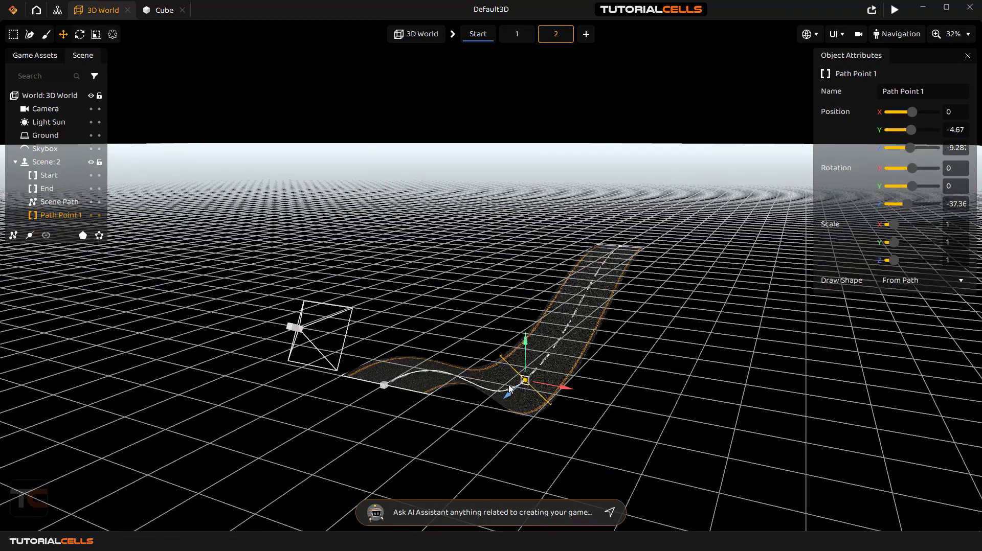
pyautogui.moveTo(604, 265)
pyautogui.mouseDown(button='right')
pyautogui.moveTo(615, 176)
pyautogui.moveTo(536, 141)
pyautogui.moveTo(587, 273)
pyautogui.mouseUp(button='right')
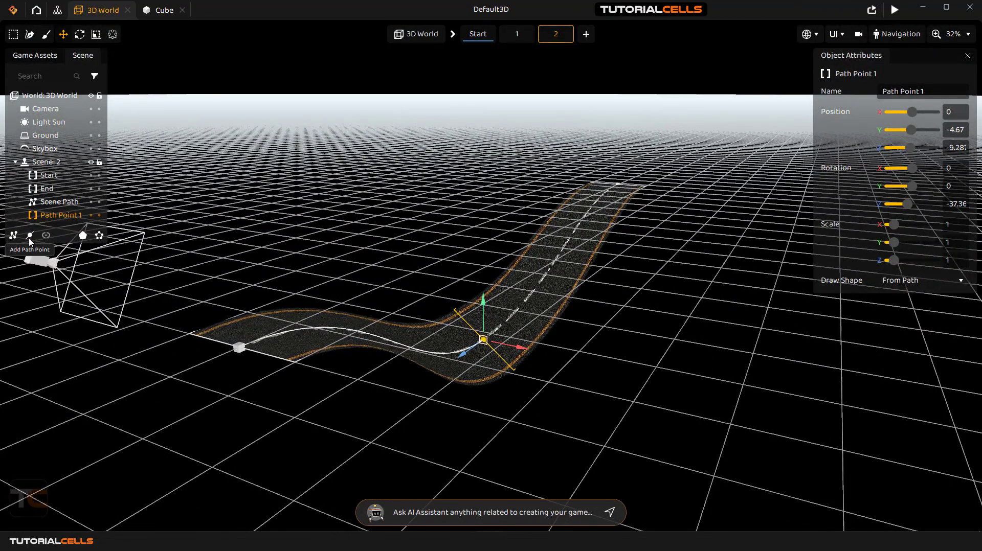
pyautogui.click(10, 237)
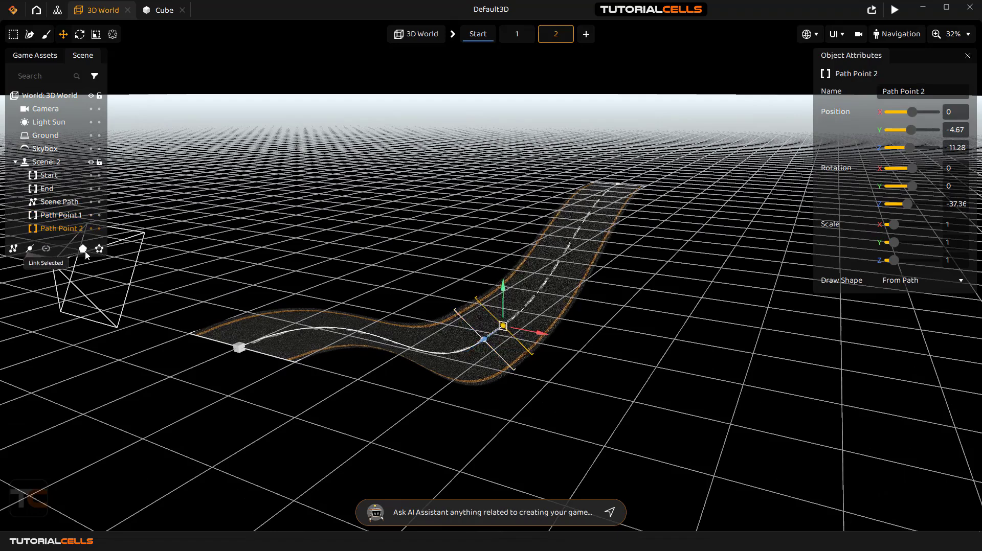
pyautogui.moveTo(505, 330); pyautogui.dragTo(557, 166)
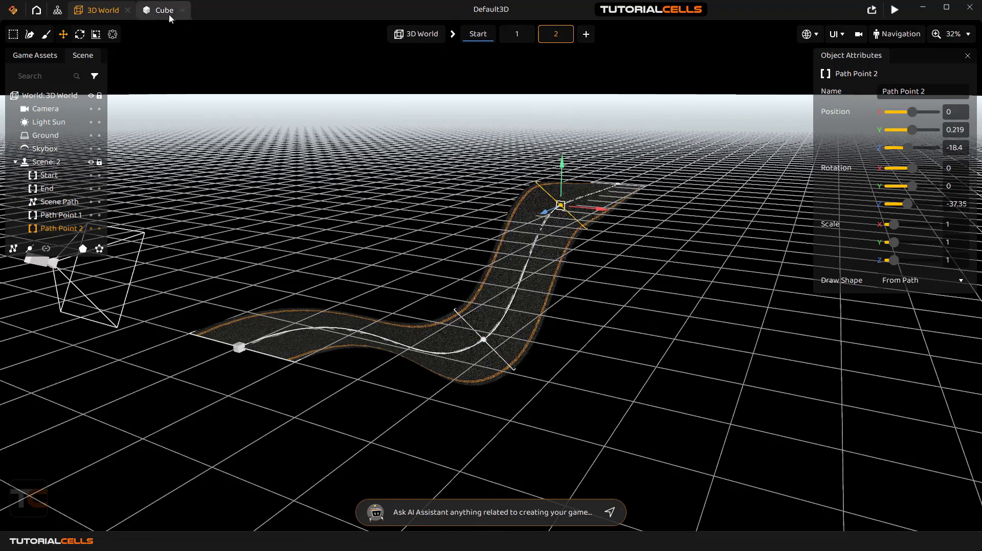
pyautogui.click(80, 35)
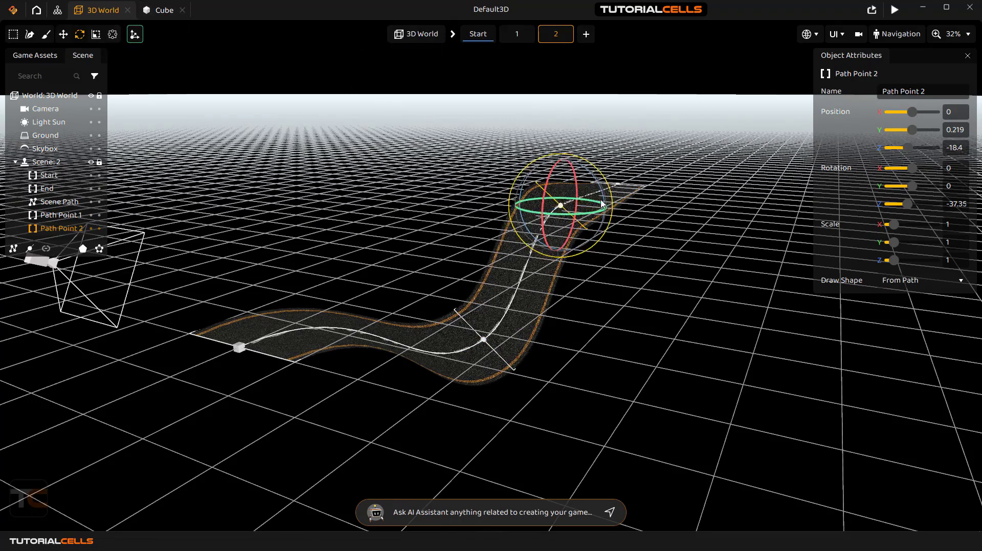
pyautogui.moveTo(595, 219); pyautogui.dragTo(410, 171)
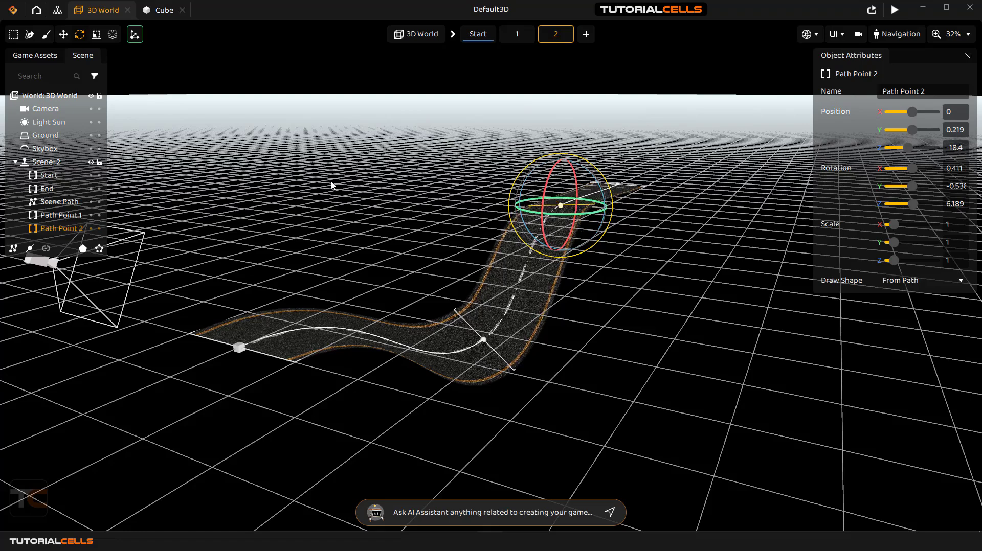
# Compare the road layouts of the Start scene, scene 1 and scene 2, examining their start, end and path points
pyautogui.click(522, 35)
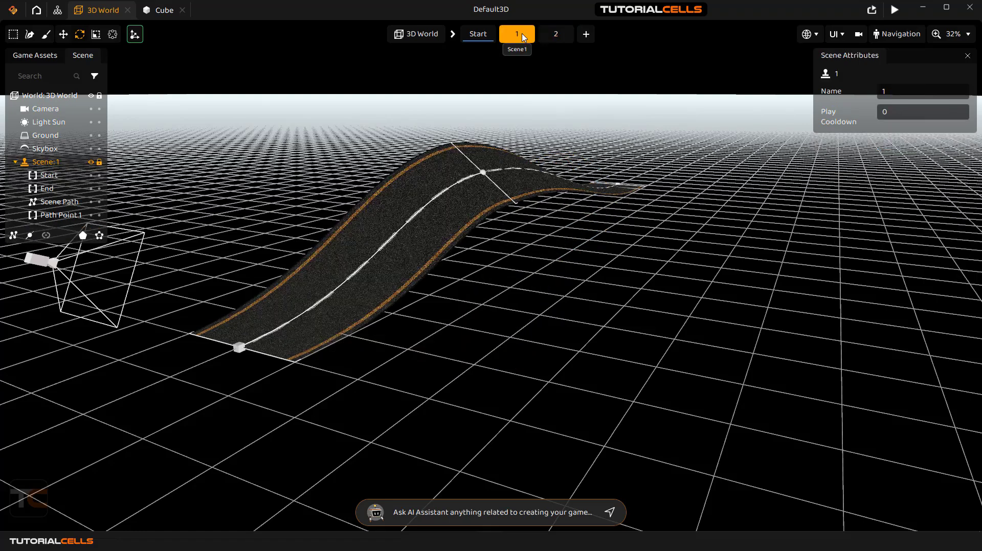
pyautogui.click(548, 37)
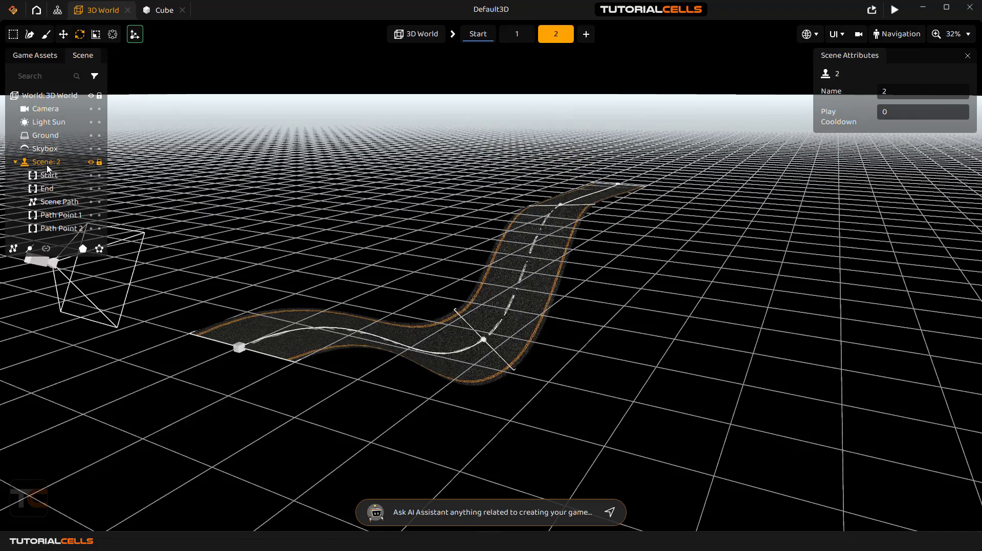
pyautogui.moveTo(380, 215); pyautogui.dragTo(388, 397, button='right')
pyautogui.moveTo(421, 189); pyautogui.dragTo(458, 71, button='right')
pyautogui.click(477, 35)
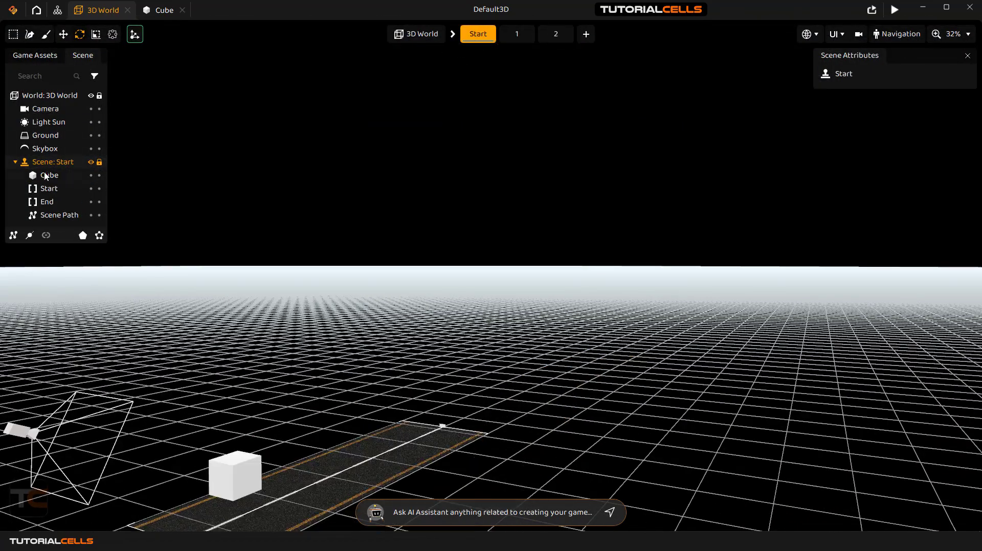
pyautogui.click(514, 33)
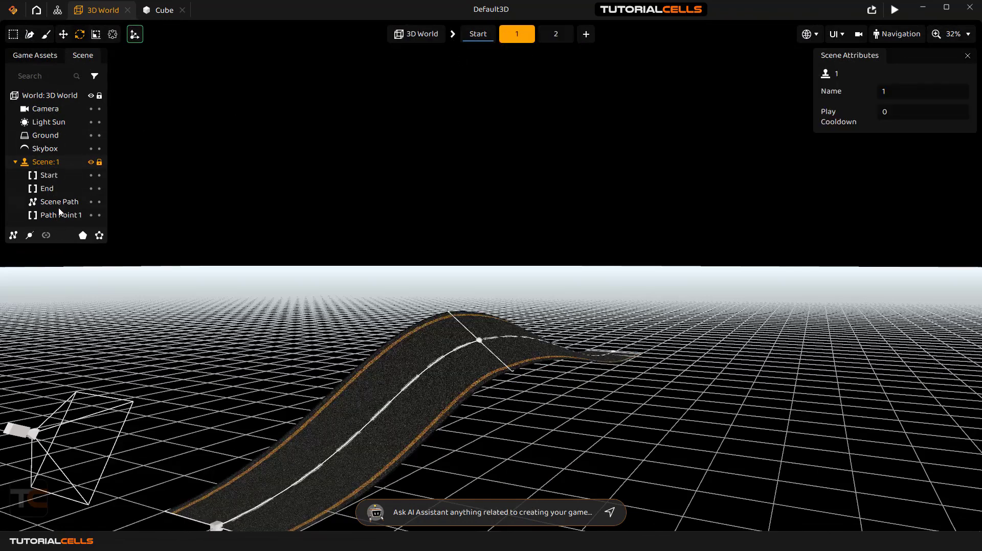
pyautogui.click(557, 35)
pyautogui.moveTo(524, 368)
pyautogui.mouseDown(button='right')
pyautogui.moveTo(527, 395)
pyautogui.moveTo(520, 368)
pyautogui.moveTo(522, 397)
pyautogui.moveTo(511, 381)
pyautogui.mouseUp(button='right')
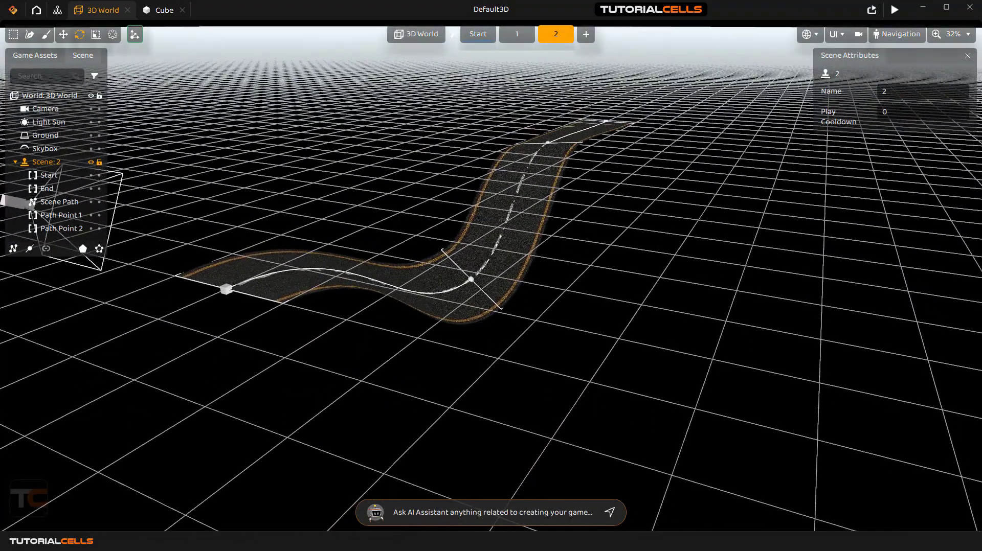
pyautogui.scroll(3, 491, 286)
pyautogui.moveTo(312, 332); pyautogui.dragTo(337, 333, button='right')
pyautogui.scroll(-1, 338, 332)
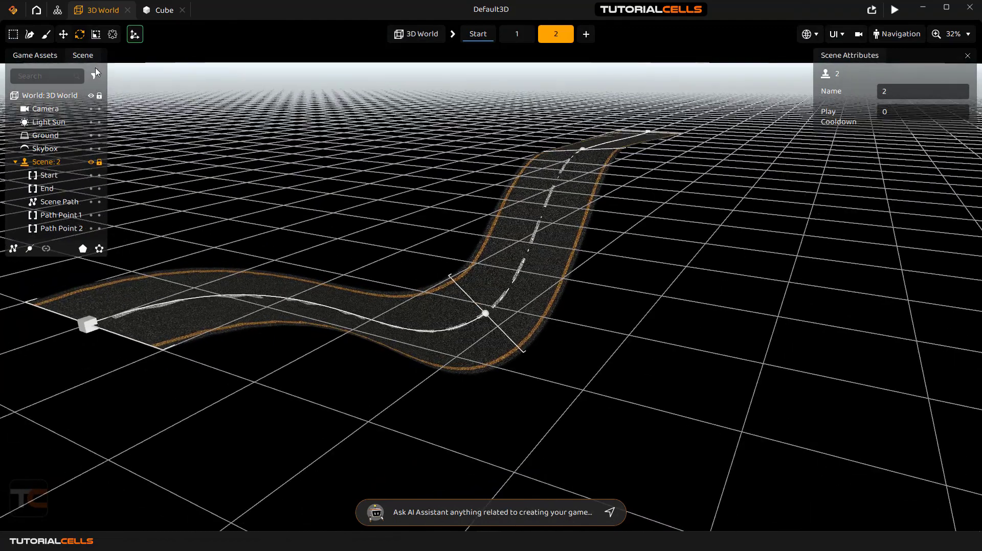
# Delete the path point at the crest of scene 1's road
pyautogui.click(510, 34)
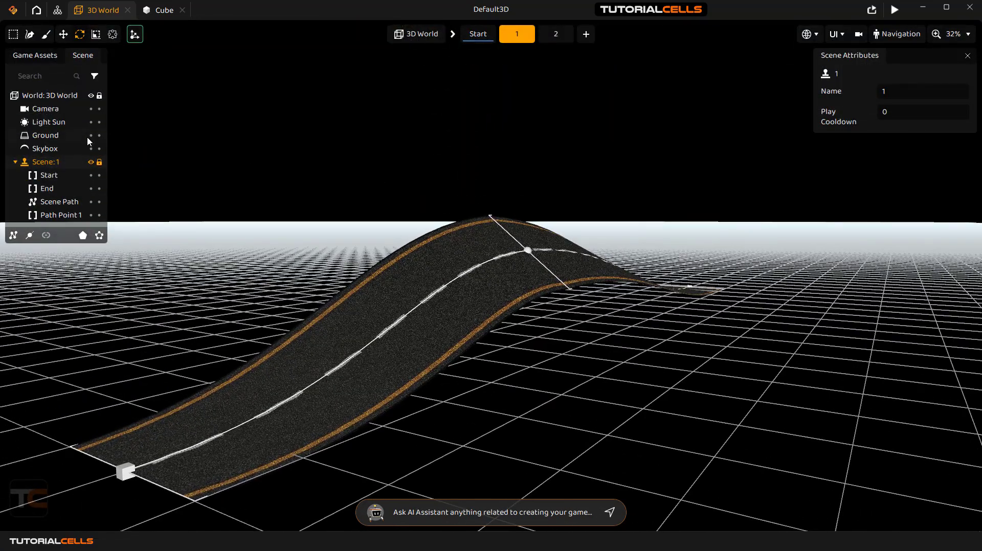
pyautogui.click(528, 253)
pyautogui.press('Delete')
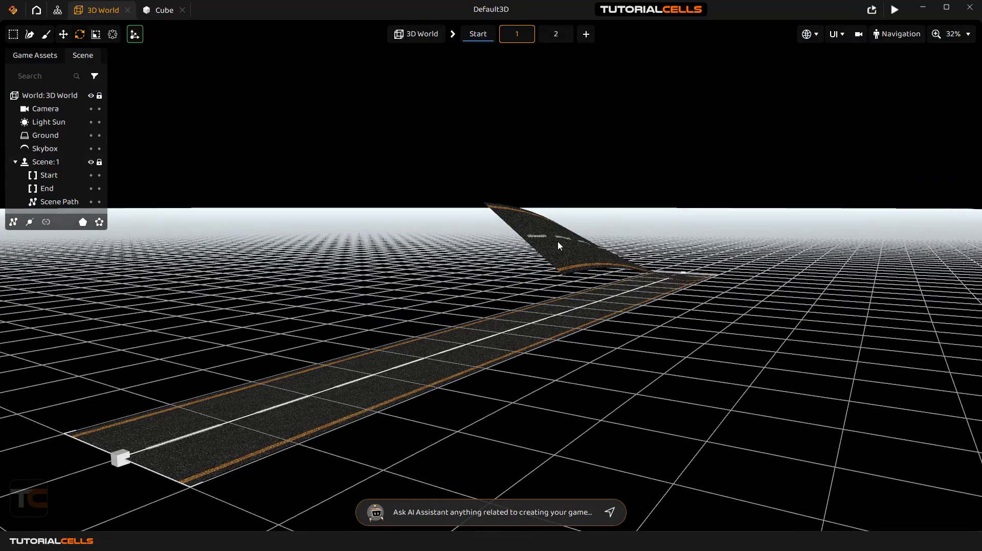
# Replace scene 1's Scene Path by deleting the existing one and adding a new default one between the start and end points
pyautogui.click(516, 335)
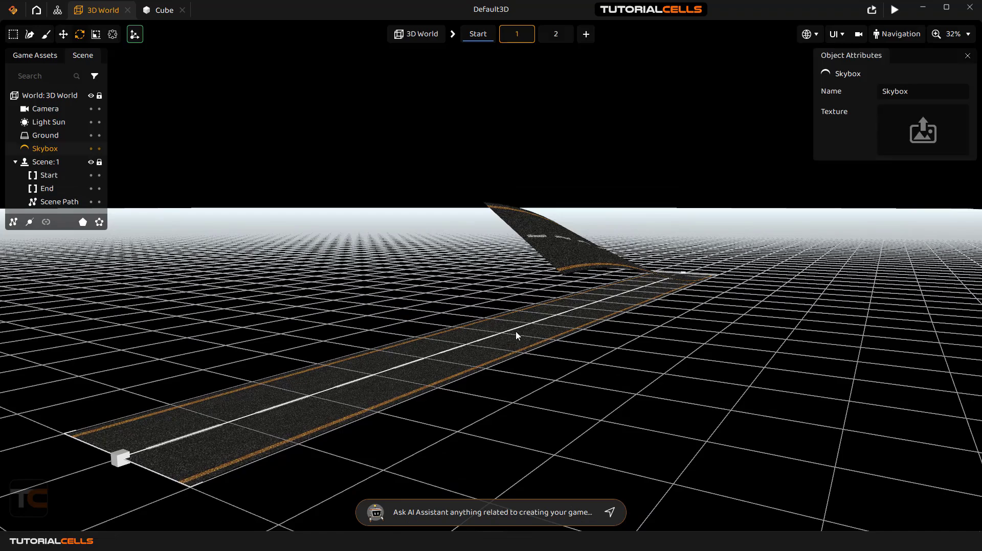
pyautogui.click(70, 203)
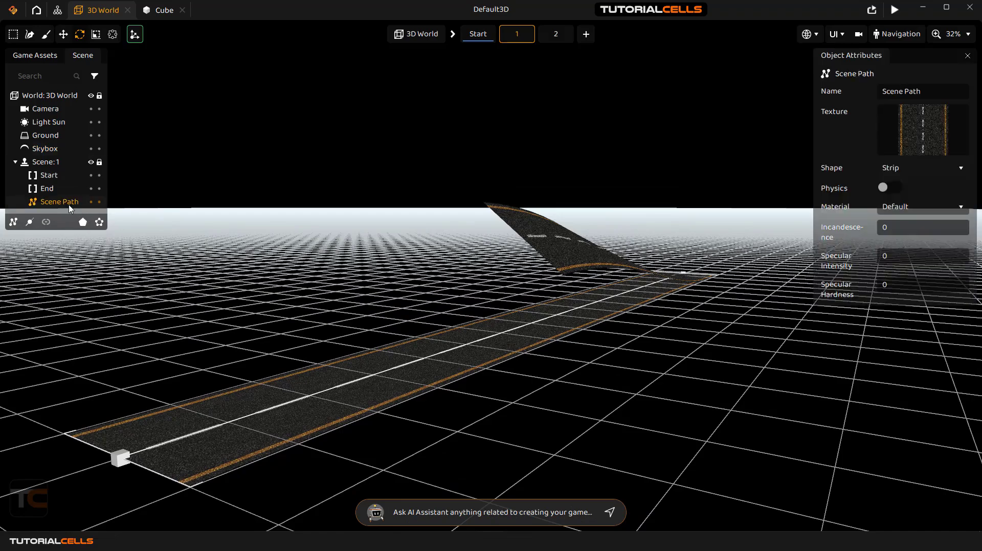
pyautogui.moveTo(163, 226); pyautogui.dragTo(304, 257, button='right')
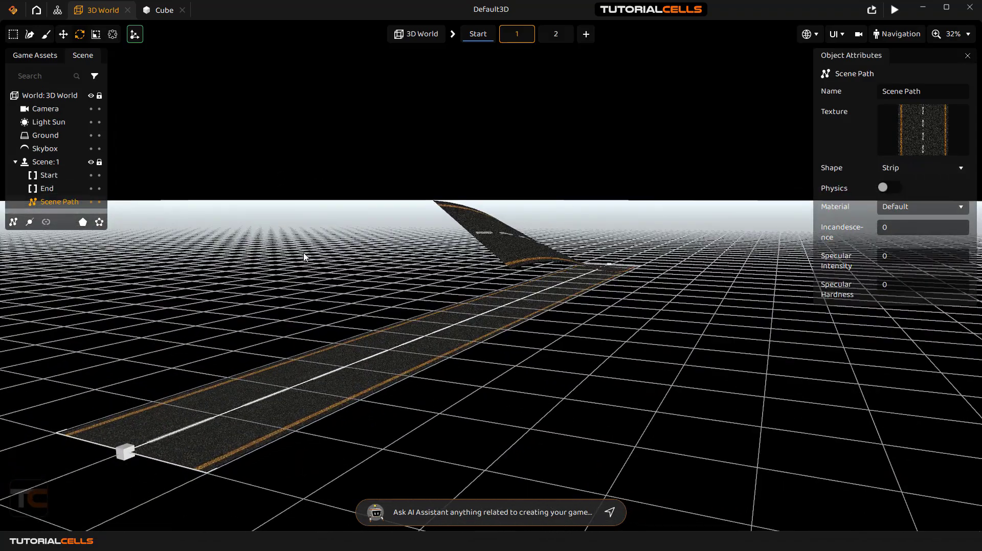
pyautogui.press('Delete')
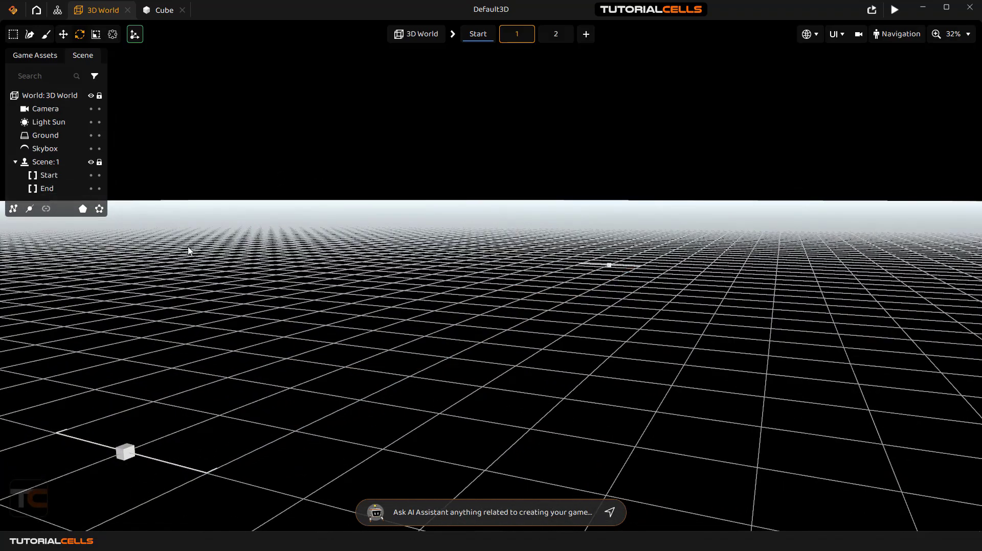
pyautogui.click(13, 209)
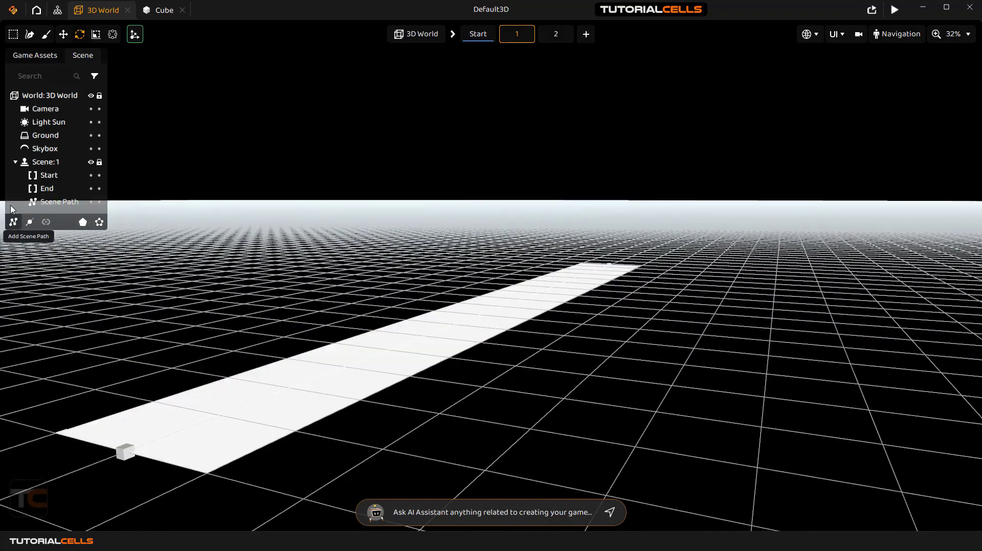
# Apply the asphalt road image with orange edge lines as the texture of scene 1's new Scene Path
pyautogui.click(300, 378)
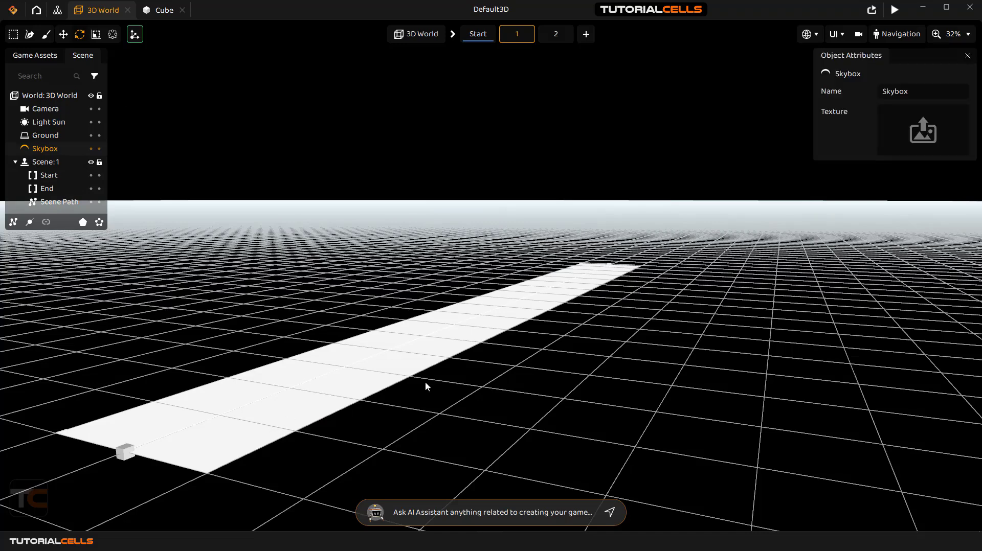
pyautogui.click(57, 202)
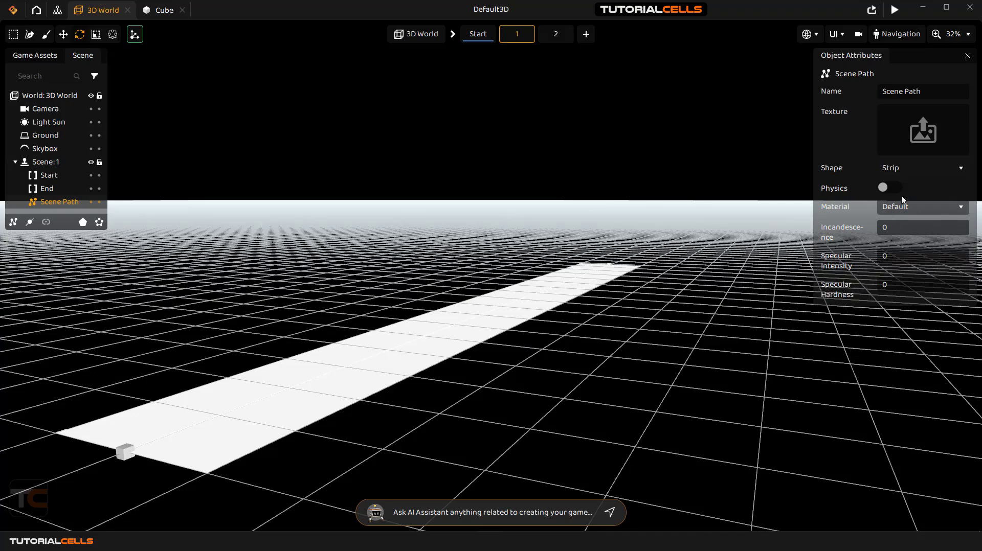
pyautogui.moveTo(930, 152)
pyautogui.click(961, 111)
pyautogui.scroll(-5, 307, 369)
pyautogui.scroll(-3, 306, 368)
pyautogui.click(301, 397)
pyautogui.click(588, 402)
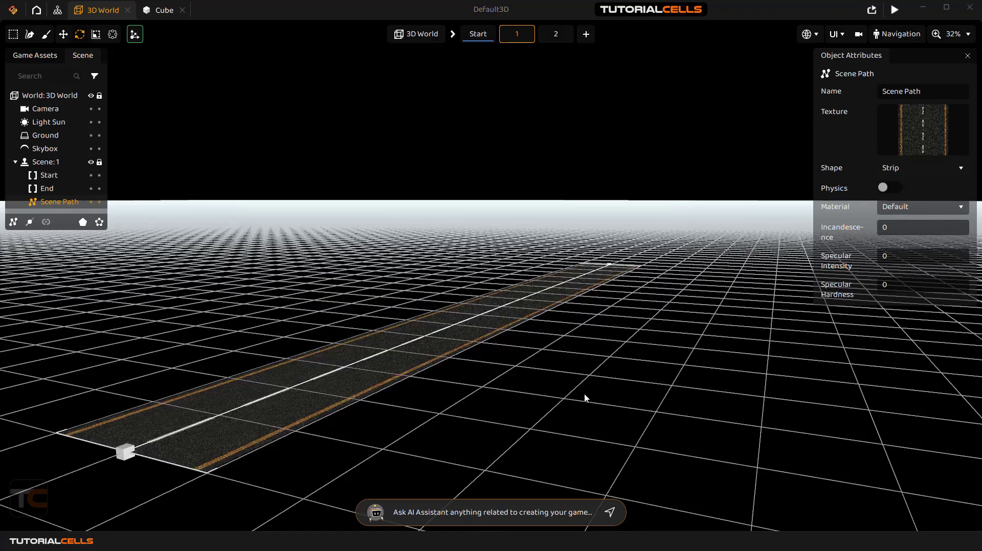
pyautogui.moveTo(460, 347)
pyautogui.mouseDown(button='right')
pyautogui.moveTo(541, 267)
pyautogui.moveTo(517, 387)
pyautogui.moveTo(456, 348)
pyautogui.mouseUp(button='right')
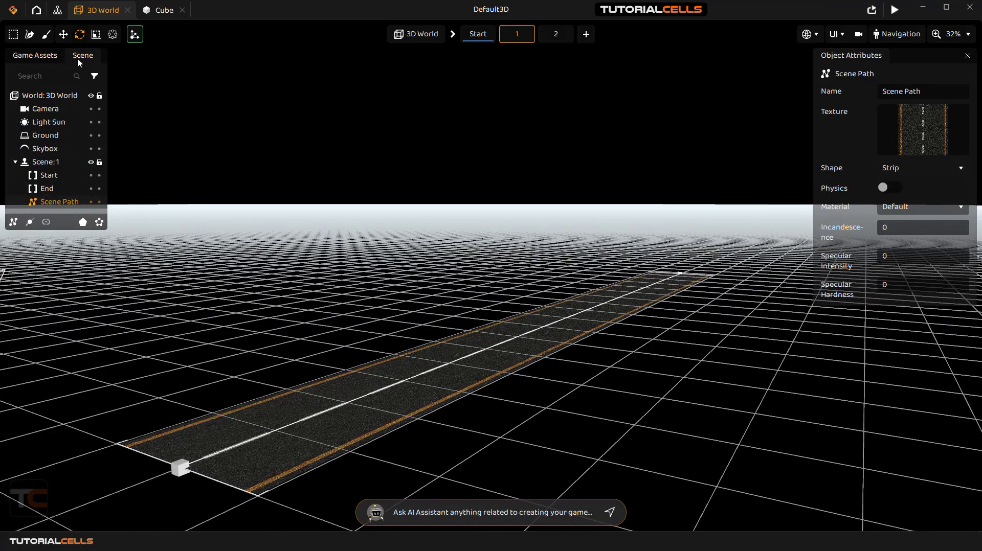
# Add a primitive cone near the road's start, scale it uniformly to about 0.511 and raise it to about Y 0.528
pyautogui.click(36, 55)
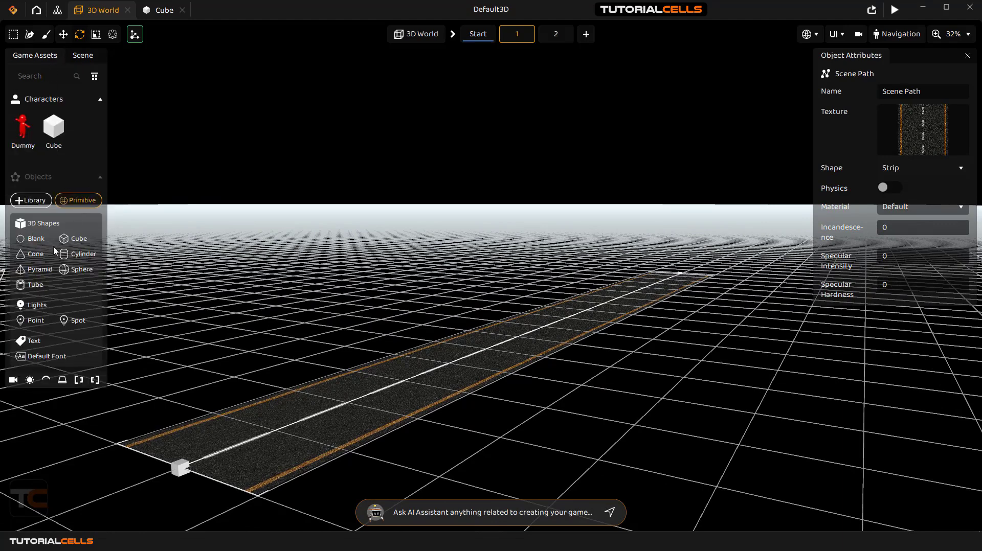
pyautogui.moveTo(35, 258); pyautogui.dragTo(372, 402)
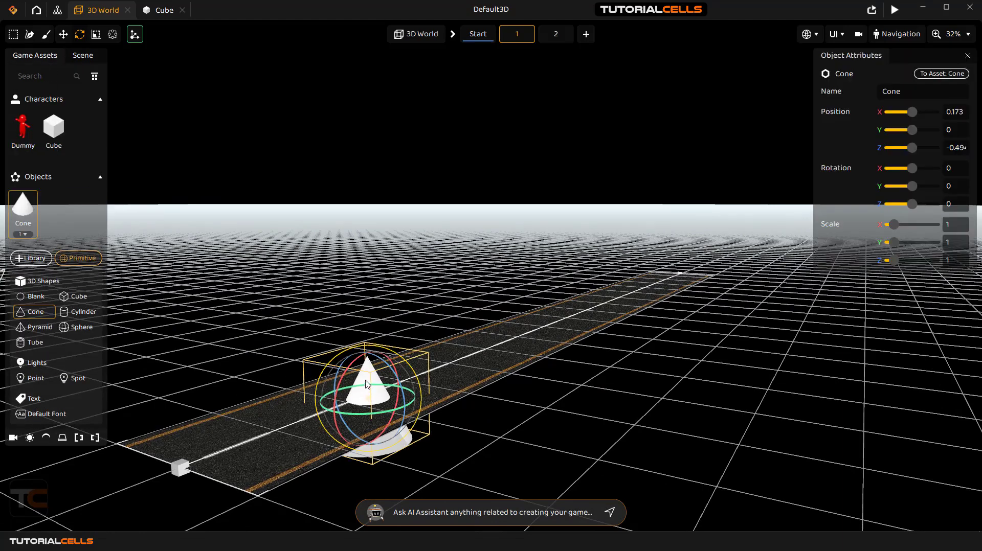
pyautogui.click(96, 34)
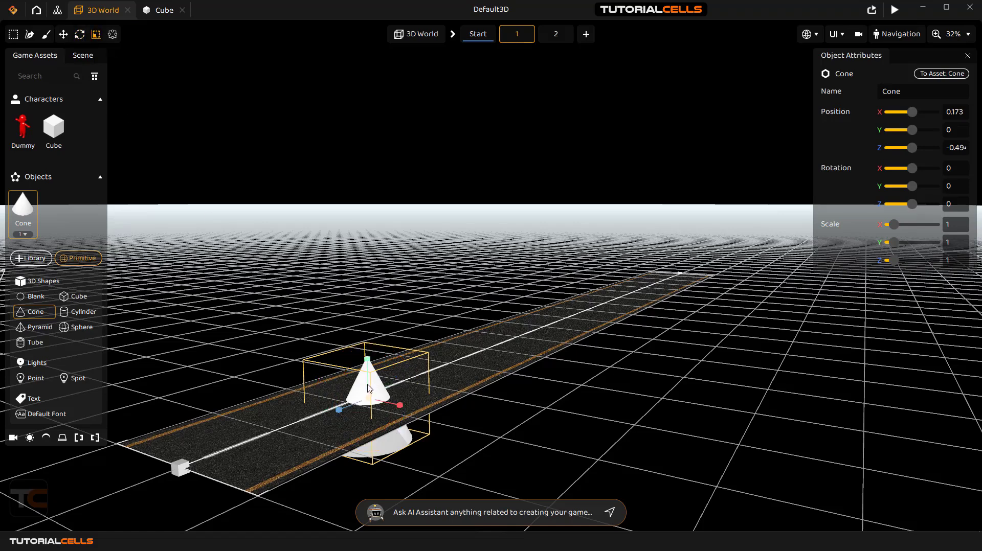
pyautogui.moveTo(340, 429); pyautogui.dragTo(212, 282)
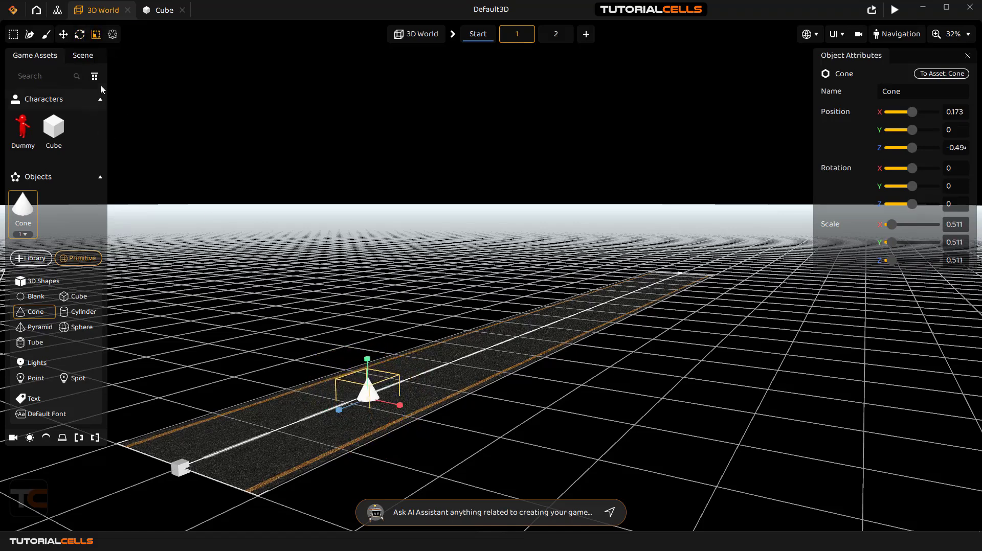
pyautogui.click(63, 34)
pyautogui.moveTo(367, 353); pyautogui.dragTo(364, 317)
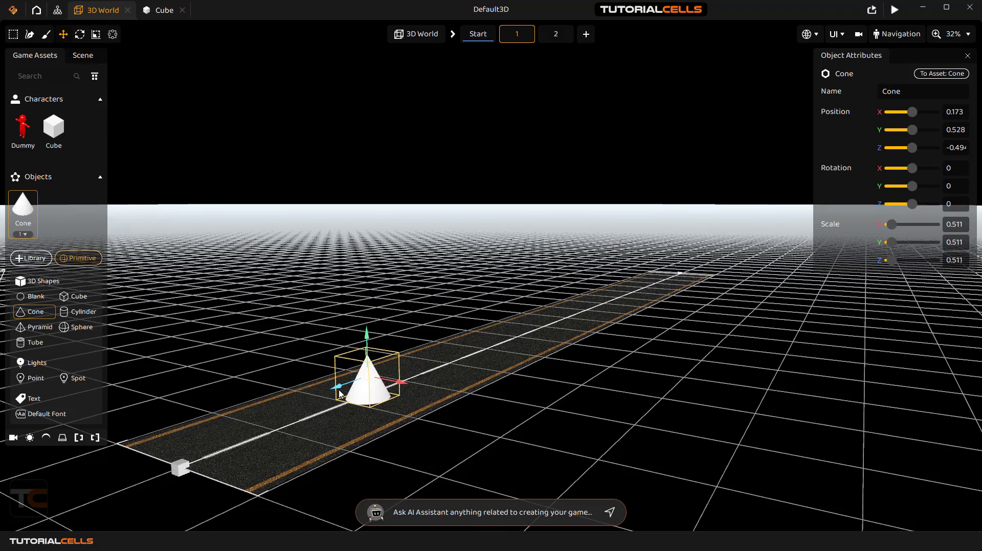
# Duplicate the cone twice and place the copies along the road at about X 0.173, Z -9.3 and X 1.588, Z -3.4
pyautogui.hotkey('ctrl', 'd')
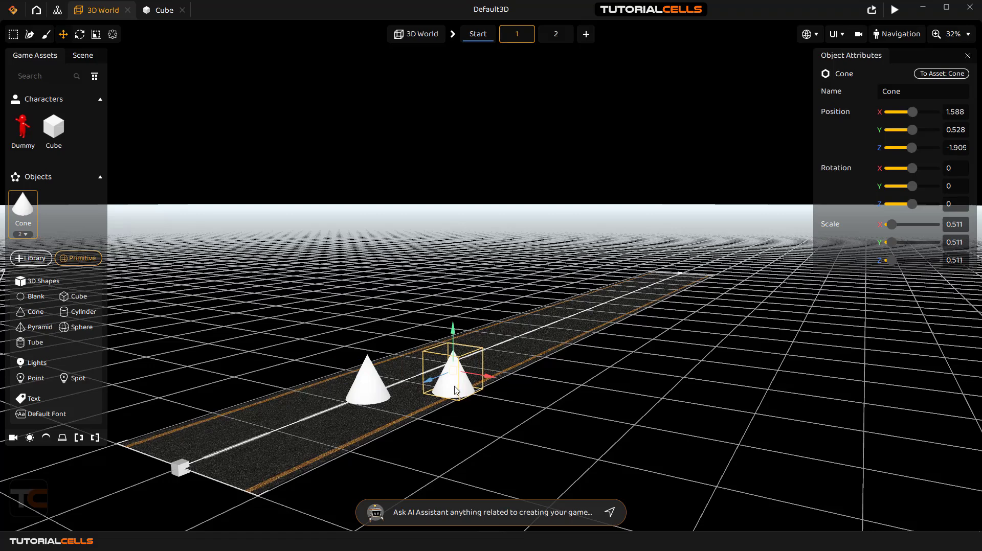
pyautogui.hotkey('ctrl', 'd')
pyautogui.moveTo(382, 391); pyautogui.dragTo(534, 321)
pyautogui.click(457, 369)
pyautogui.moveTo(457, 369); pyautogui.dragTo(470, 367)
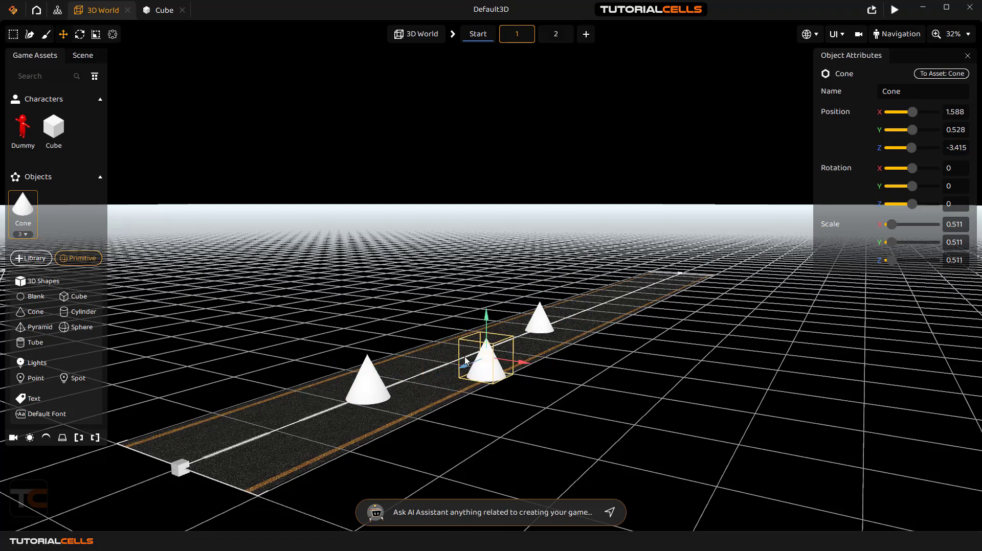
# Make all three cones children of scene 1's Scene Path
pyautogui.click(81, 53)
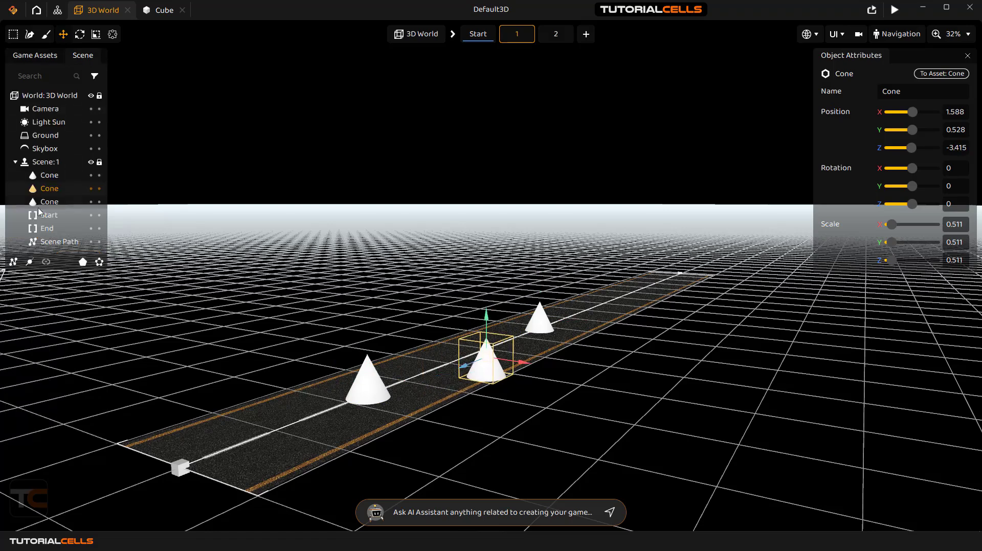
pyautogui.doubleClick(49, 179)
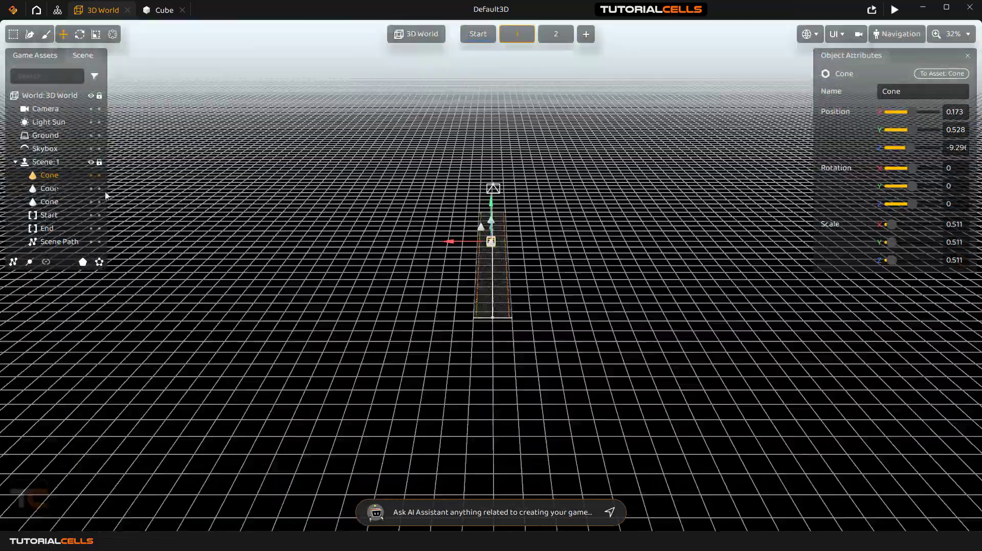
pyautogui.scroll(2, 502, 249)
pyautogui.scroll(3, 502, 249)
pyautogui.moveTo(502, 235); pyautogui.dragTo(460, 281, button='middle')
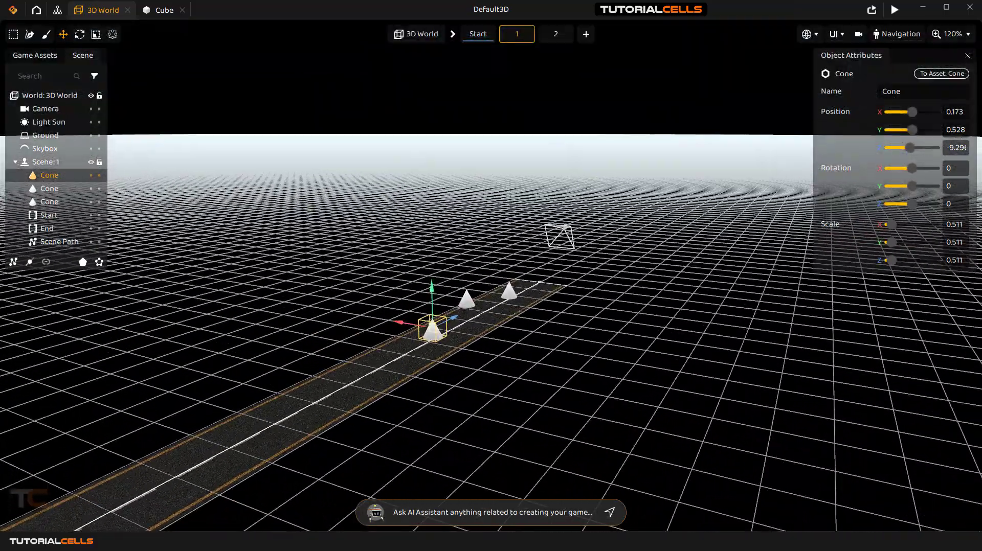
pyautogui.click(53, 242)
pyautogui.click(50, 179)
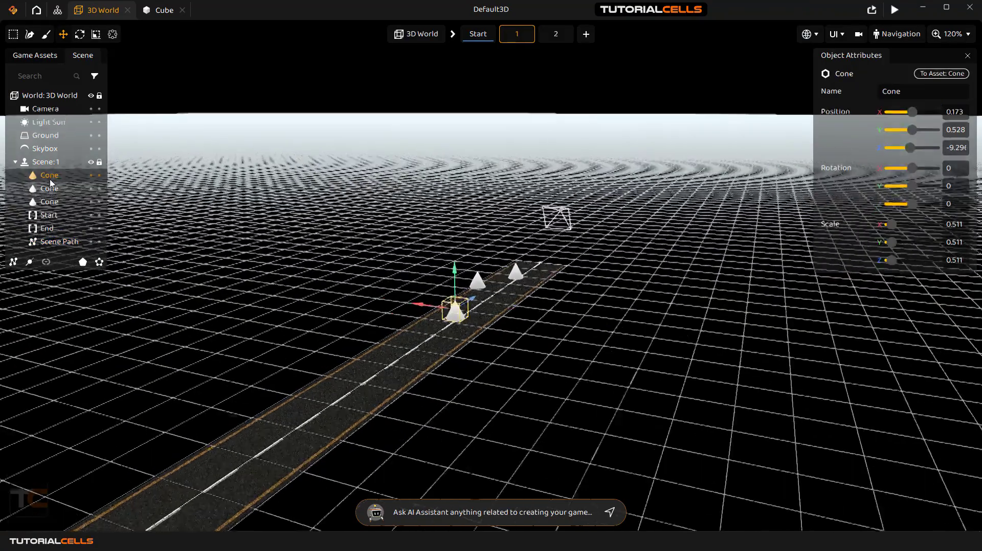
pyautogui.keyDown('ctrl'); pyautogui.click(52, 190); pyautogui.keyUp('ctrl')
pyautogui.keyDown('ctrl'); pyautogui.click(52, 203); pyautogui.keyUp('ctrl')
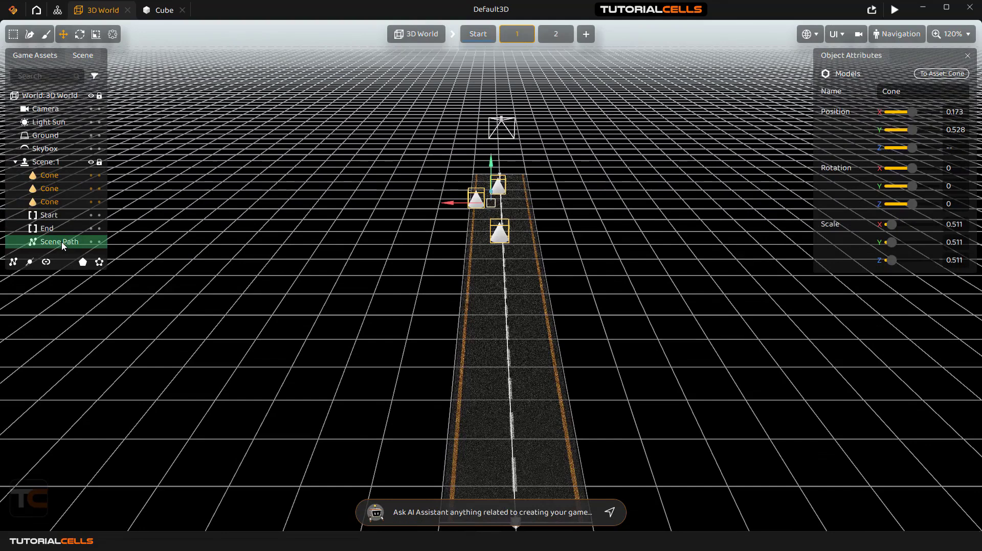
pyautogui.moveTo(64, 246); pyautogui.dragTo(63, 246)
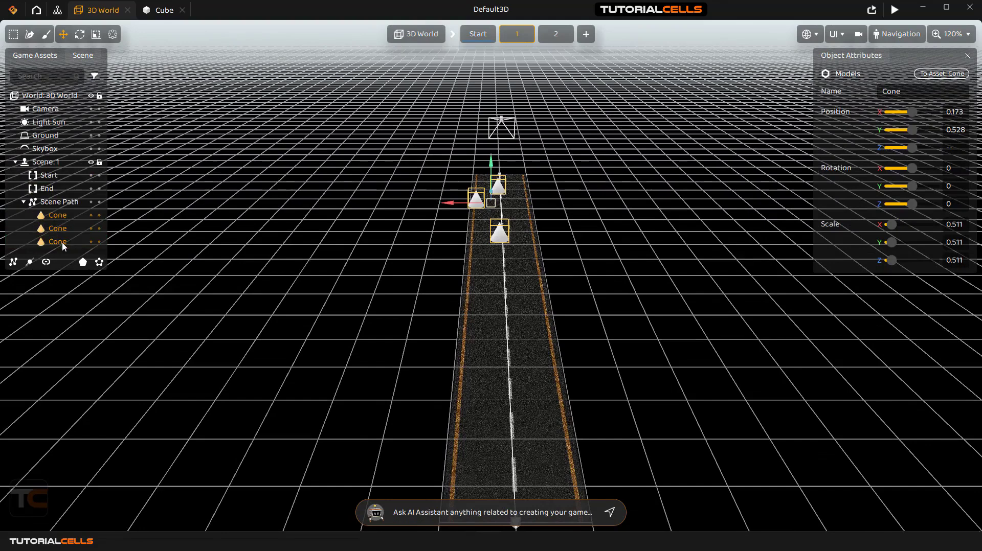
# Spread the cones along the road, moving the farthest to about Z -23.64 and the middle one to about X 0.612, Z -15.3
pyautogui.click(67, 202)
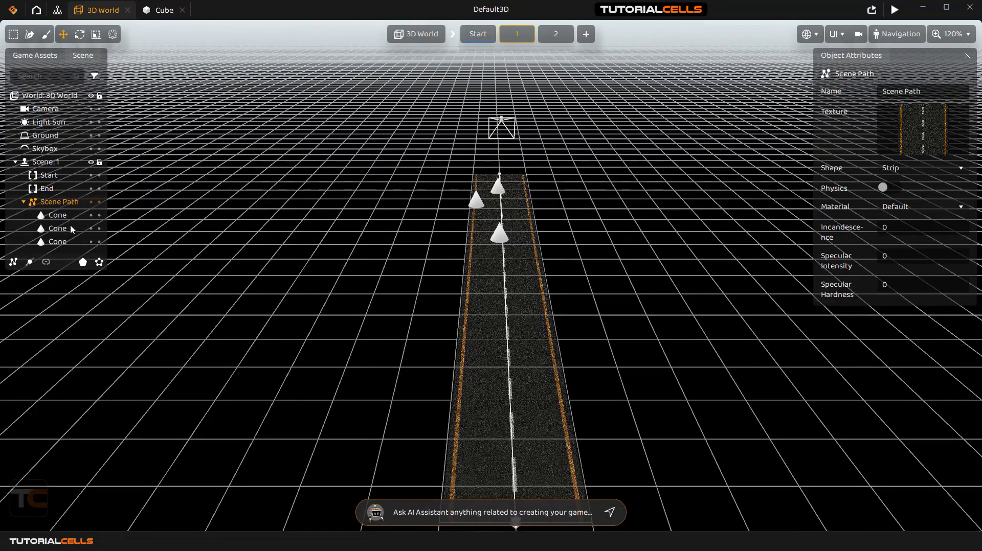
pyautogui.moveTo(508, 313)
pyautogui.mouseDown(button='right')
pyautogui.moveTo(517, 319)
pyautogui.moveTo(604, 286)
pyautogui.moveTo(595, 299)
pyautogui.moveTo(461, 302)
pyautogui.moveTo(503, 310)
pyautogui.mouseUp(button='right')
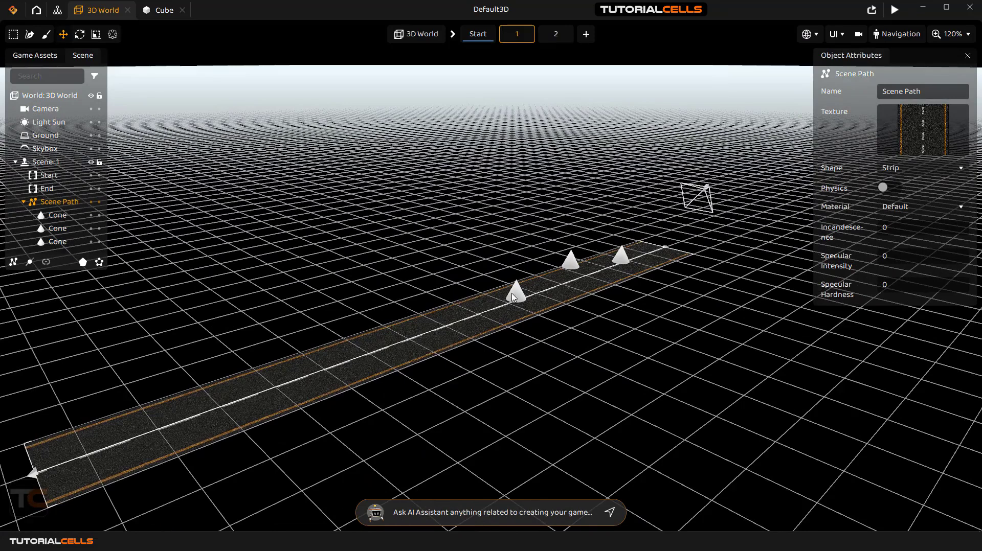
pyautogui.click(512, 293)
pyautogui.moveTo(545, 281); pyautogui.dragTo(272, 380)
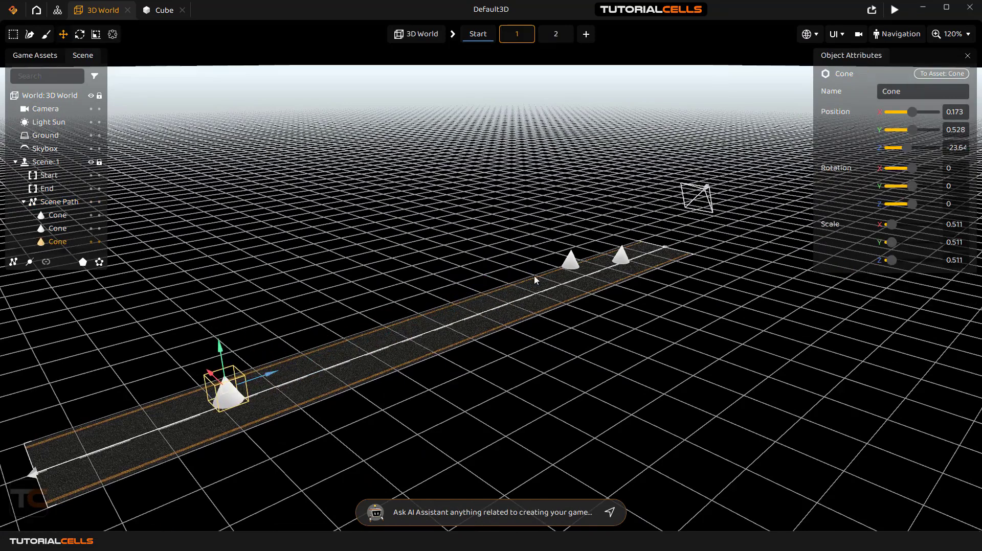
pyautogui.click(567, 266)
pyautogui.moveTo(593, 254); pyautogui.dragTo(444, 328)
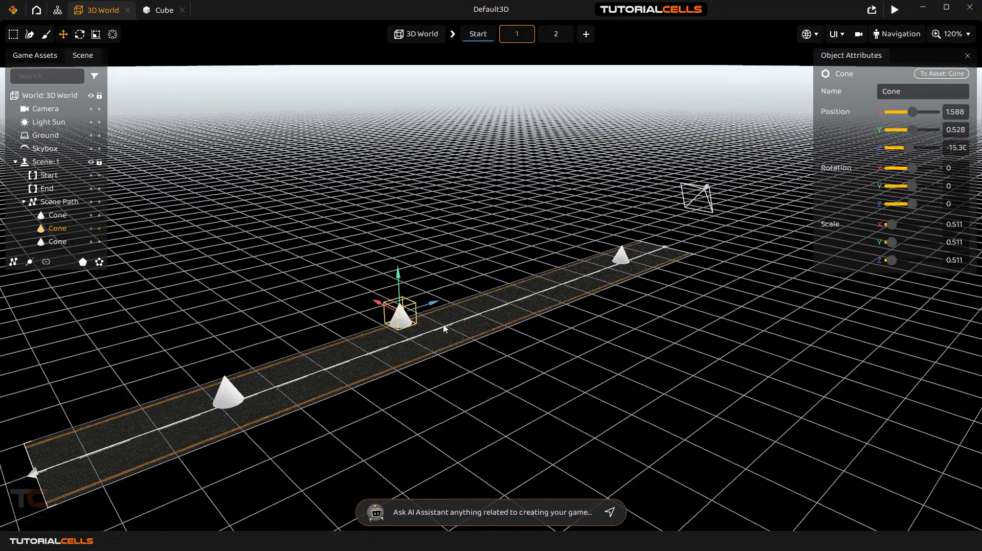
pyautogui.moveTo(376, 302); pyautogui.dragTo(389, 310)
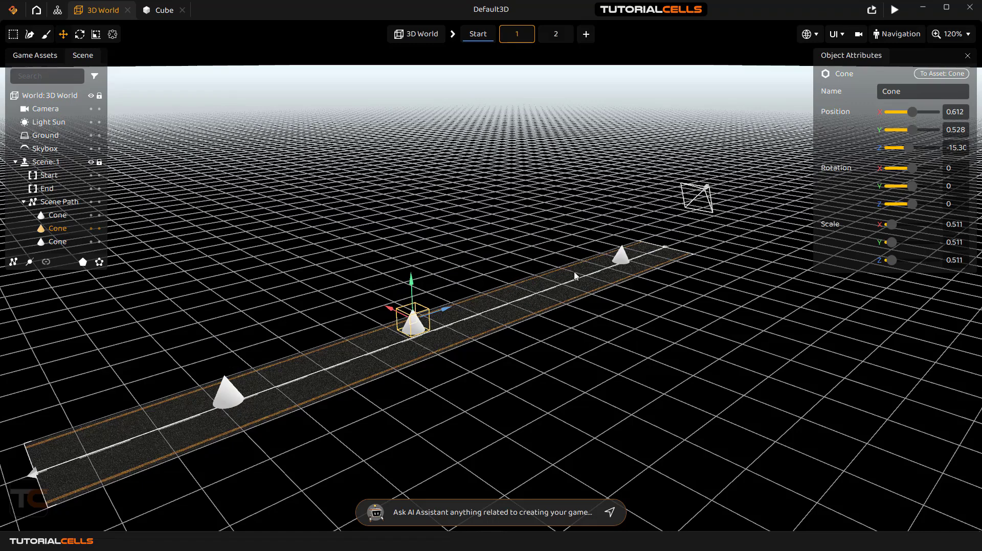
# Add a path point to scene 1's road at about Z -13.52 and raise it to about Y 3.736 to form a hill
pyautogui.click(665, 248)
pyautogui.click(29, 261)
pyautogui.moveTo(666, 249)
pyautogui.mouseDown()
pyautogui.moveTo(445, 331)
pyautogui.moveTo(456, 309)
pyautogui.mouseUp()
pyautogui.moveTo(454, 266); pyautogui.dragTo(454, 235)
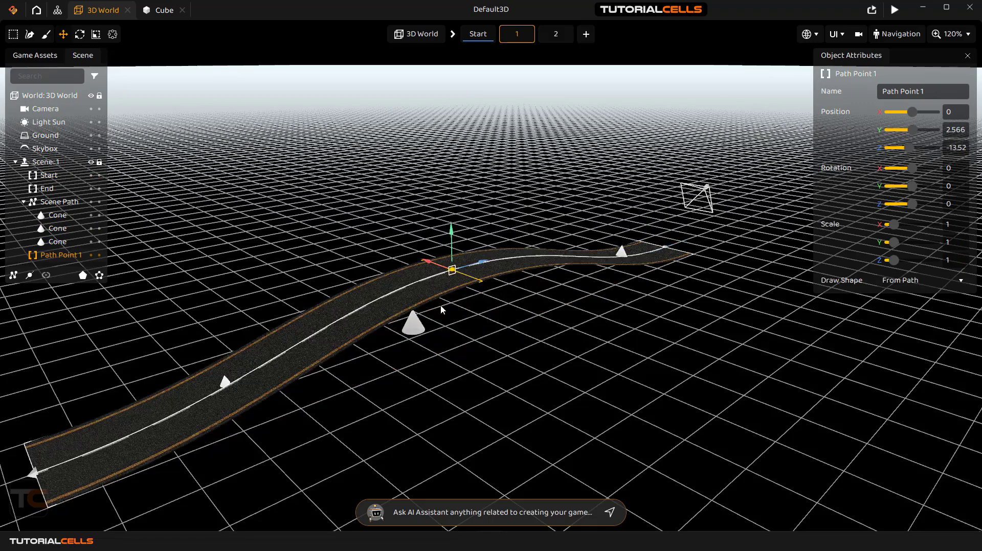
pyautogui.moveTo(440, 315); pyautogui.dragTo(406, 297, button='right')
pyautogui.moveTo(440, 204); pyautogui.dragTo(440, 171)
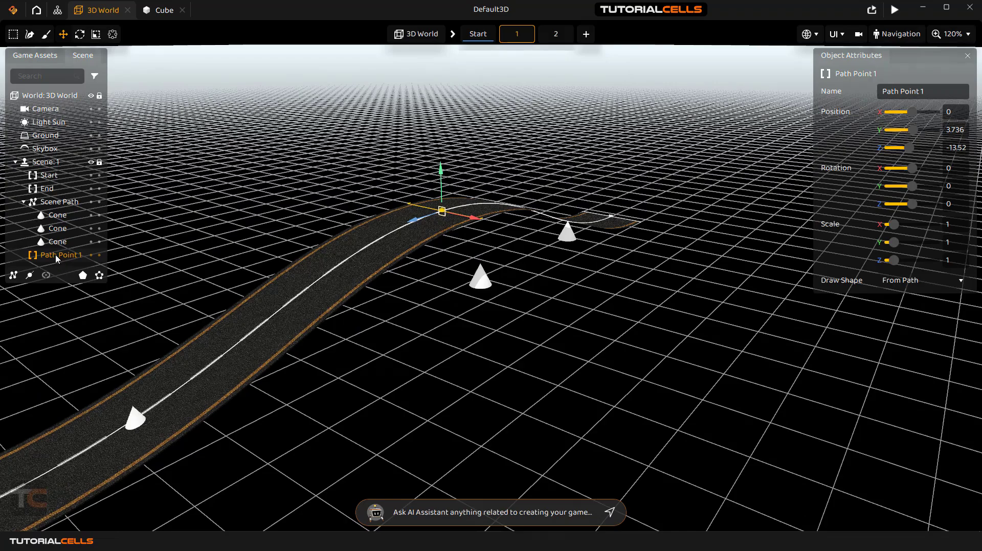
# Raise the middle cone onto the hill at about Y 4.188 and tilt it to about 8.552 on the X axis
pyautogui.doubleClick(60, 219)
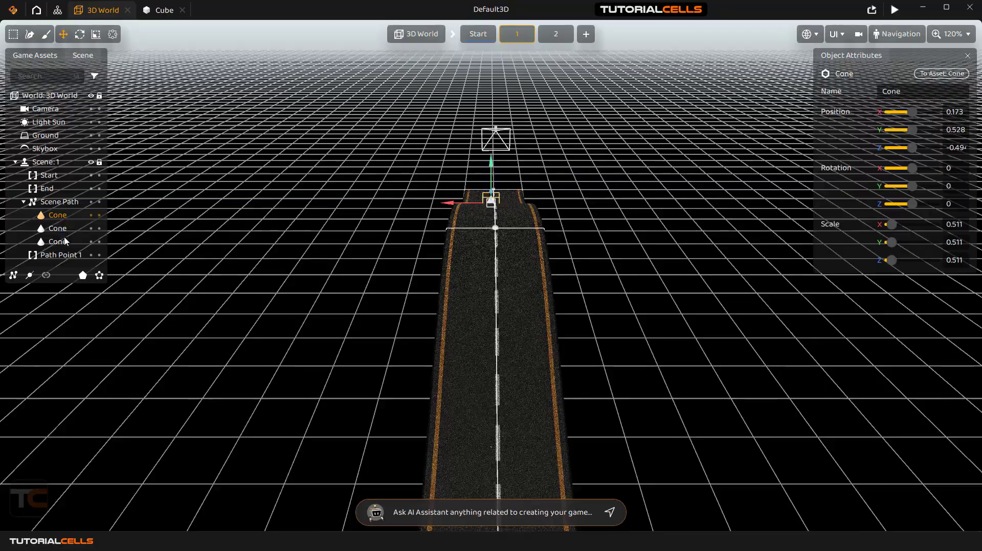
pyautogui.click(60, 230)
pyautogui.click(61, 242)
pyautogui.click(67, 204)
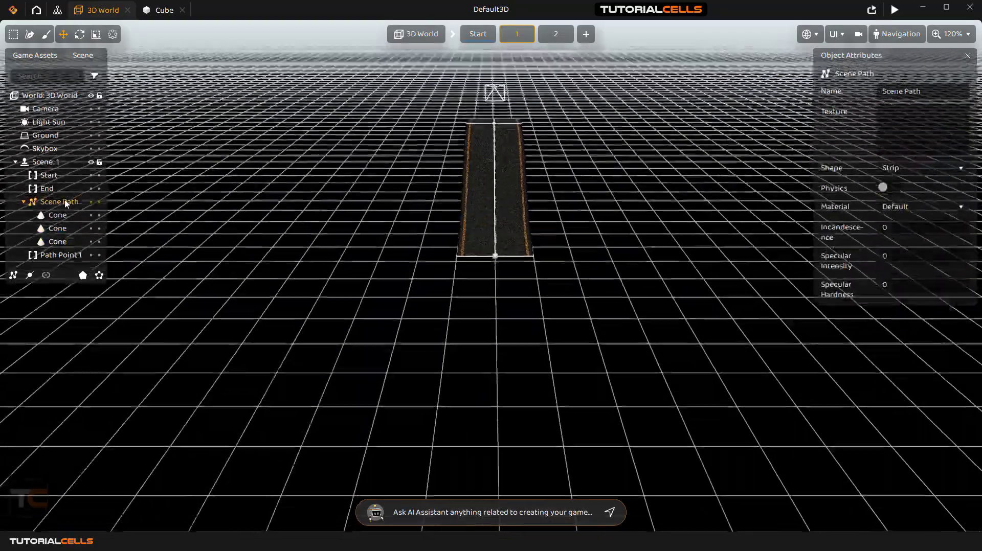
pyautogui.moveTo(498, 220)
pyautogui.mouseDown(button='middle')
pyautogui.moveTo(481, 217)
pyautogui.moveTo(473, 189)
pyautogui.moveTo(399, 182)
pyautogui.moveTo(469, 199)
pyautogui.moveTo(491, 219)
pyautogui.mouseUp(button='middle')
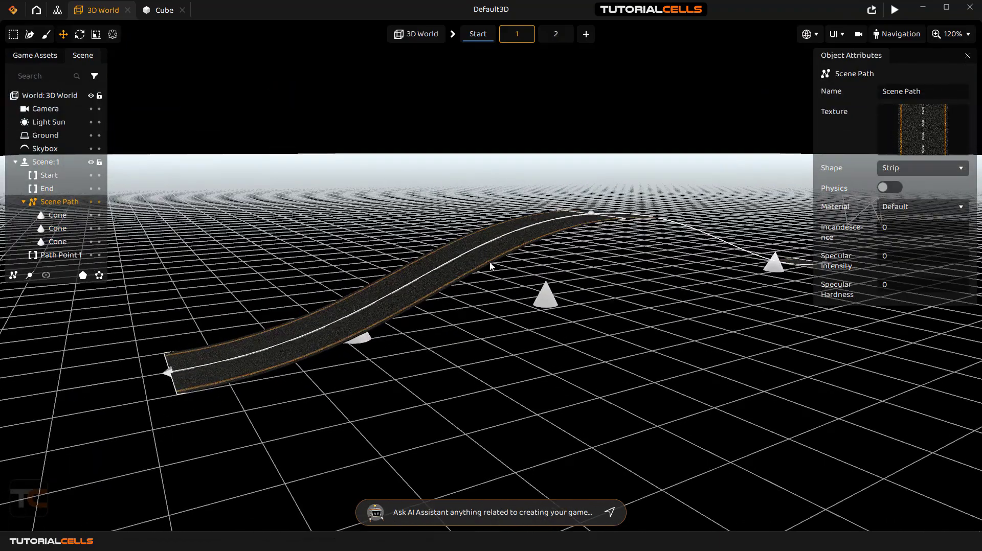
pyautogui.click(555, 307)
pyautogui.moveTo(556, 306); pyautogui.dragTo(554, 173)
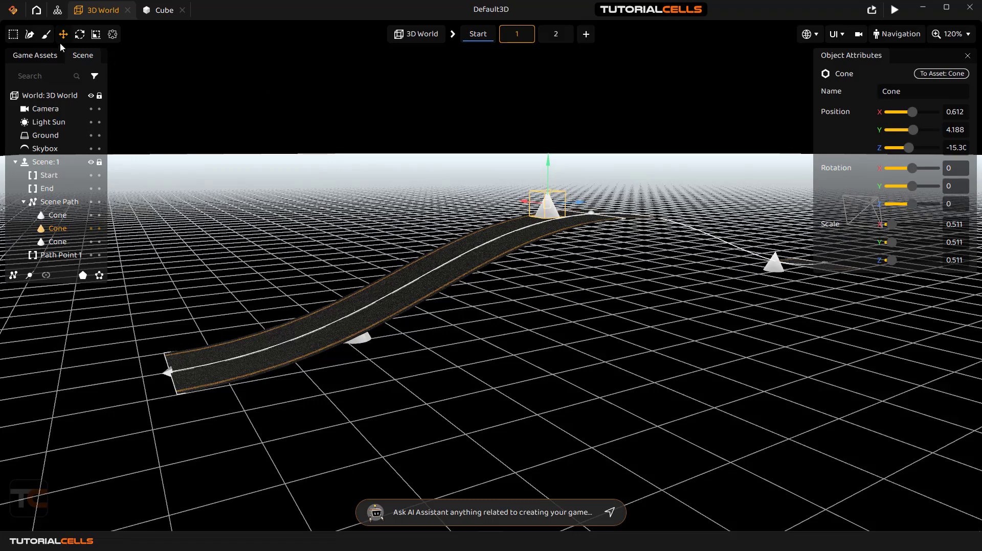
pyautogui.click(85, 37)
pyautogui.moveTo(521, 188); pyautogui.dragTo(516, 195)
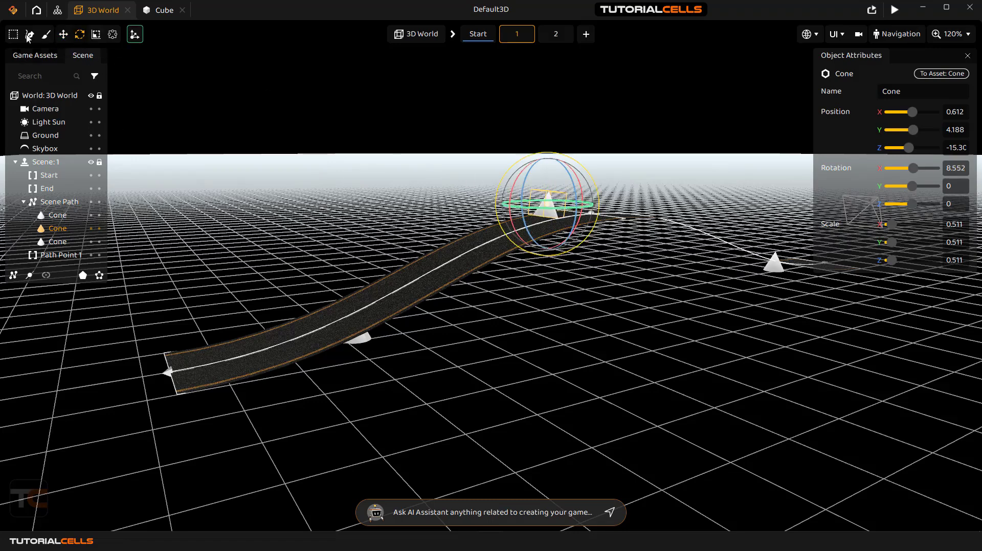
# Open the recent project Twisted Road
pyautogui.click(14, 8)
pyautogui.moveTo(28, 37)
pyautogui.moveTo(117, 73)
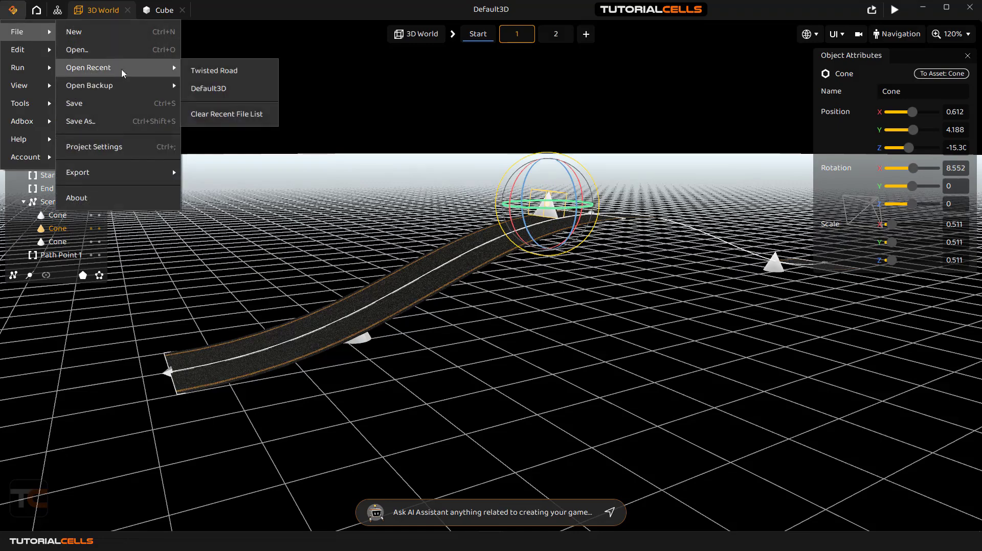
pyautogui.click(212, 71)
pyautogui.click(492, 266)
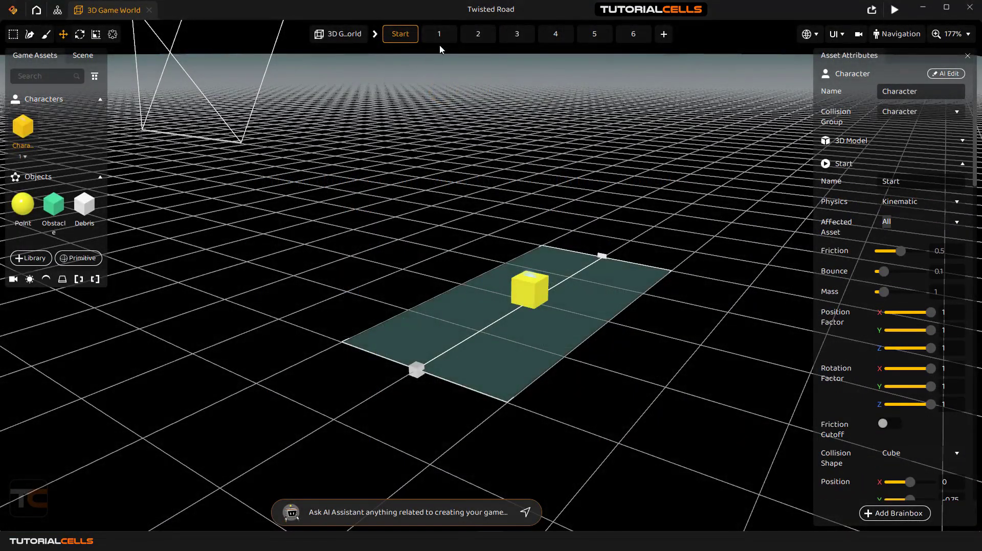
# Inspect scene 1's object hierarchy and the attributes of its Level Path
pyautogui.click(439, 35)
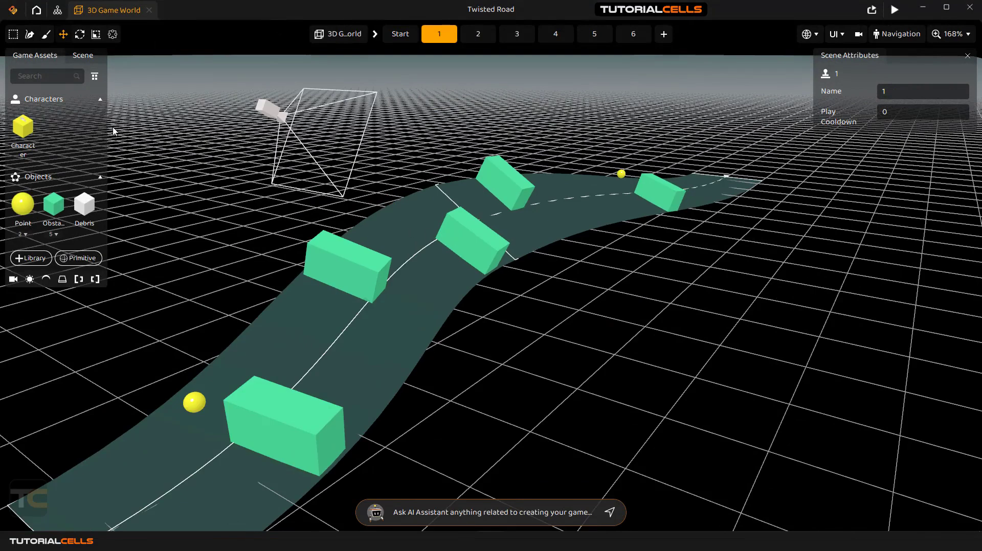
pyautogui.click(82, 55)
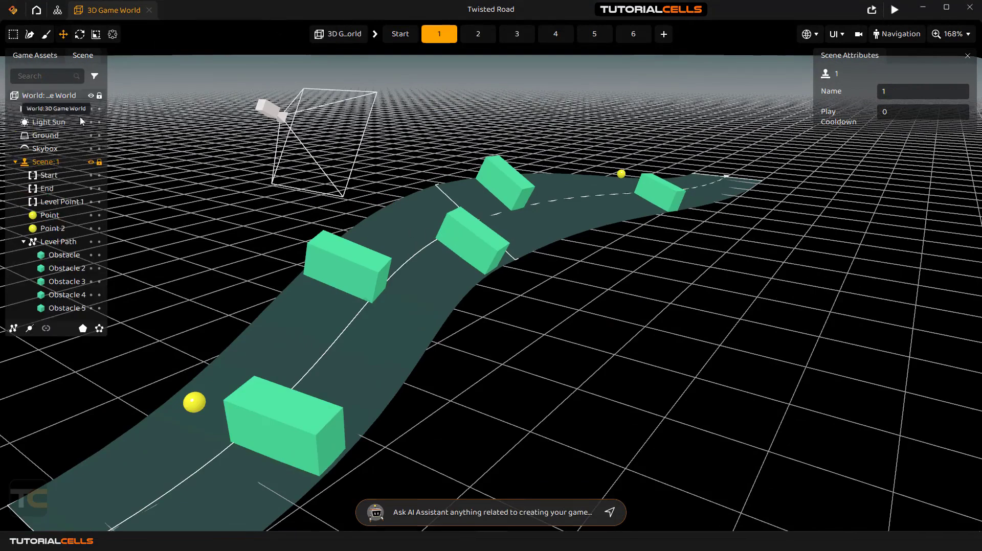
pyautogui.click(57, 242)
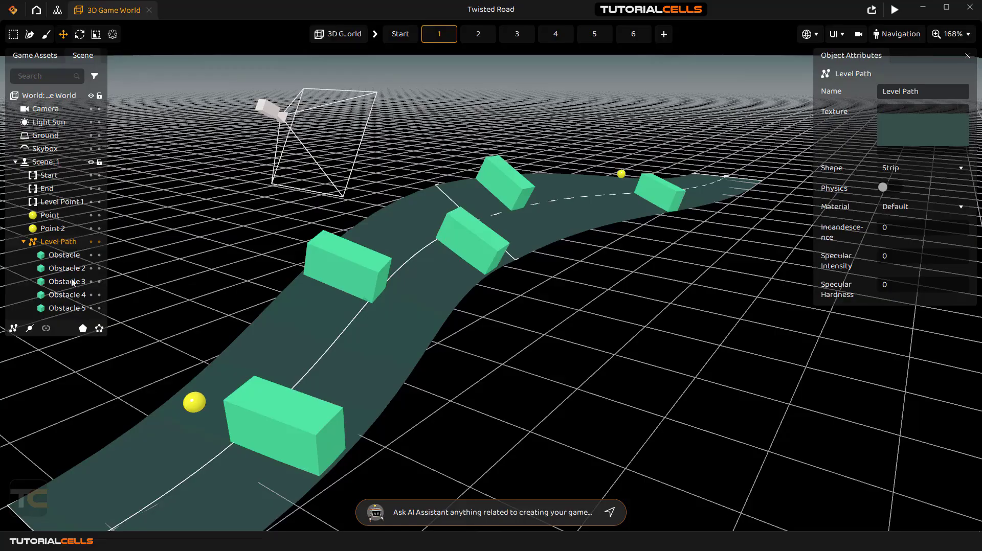
# Lower Level Point 1 on scene 1's road to about Y 1.438
pyautogui.doubleClick(62, 202)
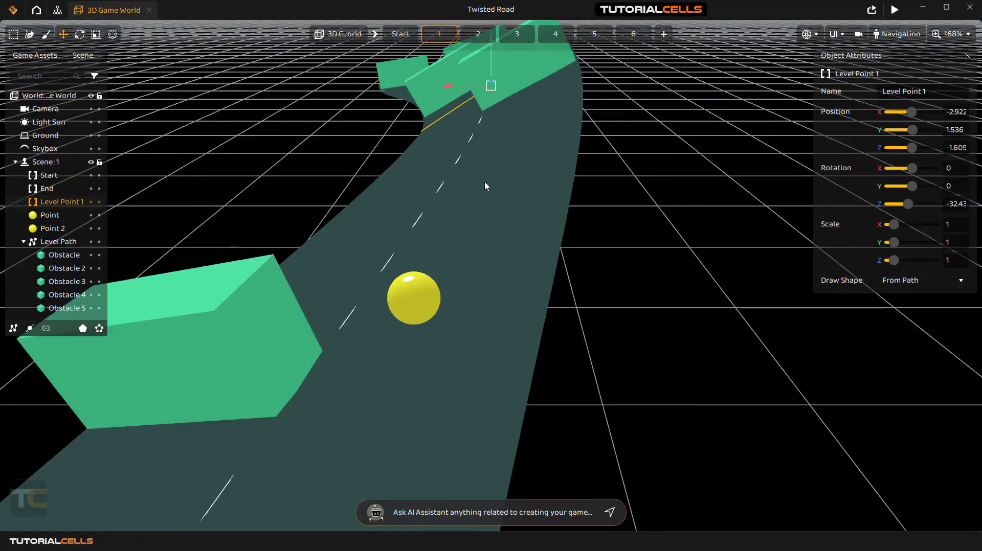
pyautogui.scroll(-3, 485, 186)
pyautogui.moveTo(478, 193); pyautogui.dragTo(481, 202, button='right')
pyautogui.moveTo(519, 263)
pyautogui.mouseDown()
pyautogui.moveTo(518, 225)
pyautogui.moveTo(522, 265)
pyautogui.mouseUp()
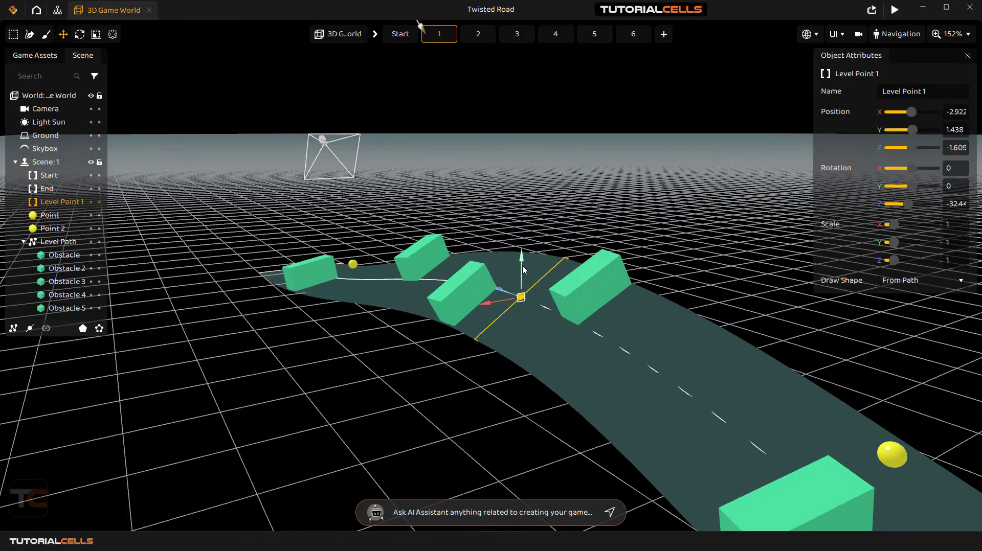
pyautogui.moveTo(509, 274); pyautogui.dragTo(555, 259, button='middle')
pyautogui.scroll(-3, 469, 290)
pyautogui.moveTo(440, 281); pyautogui.dragTo(469, 289, button='middle')
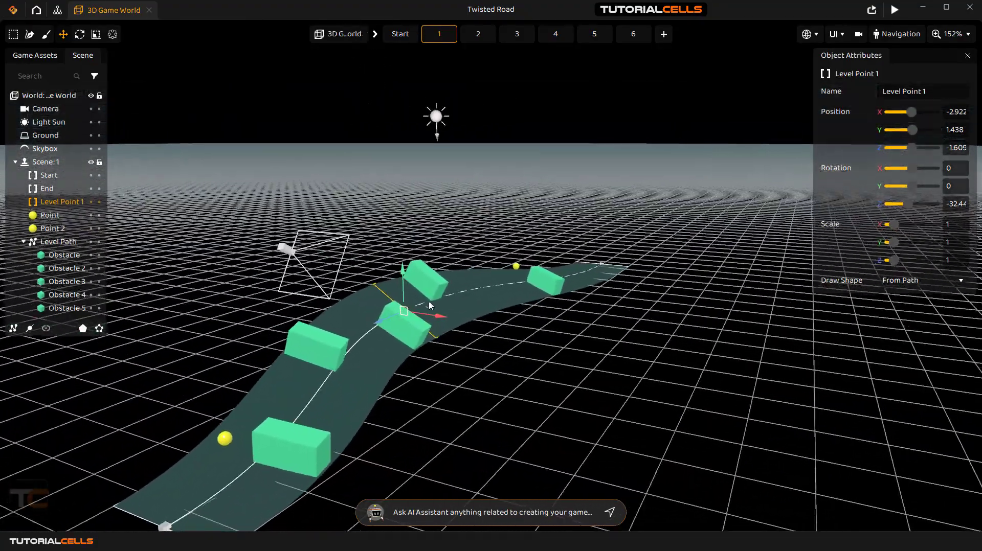
pyautogui.moveTo(381, 301); pyautogui.dragTo(465, 270, button='middle')
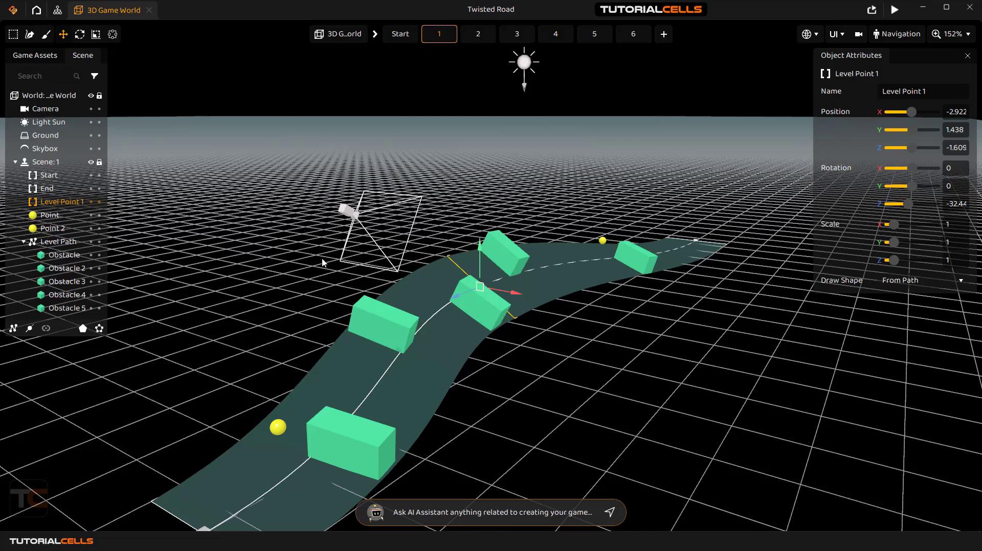
# Inspect the attributes of the obstacle at Level Point 1, then clear its selection and view the whole road
pyautogui.click(493, 318)
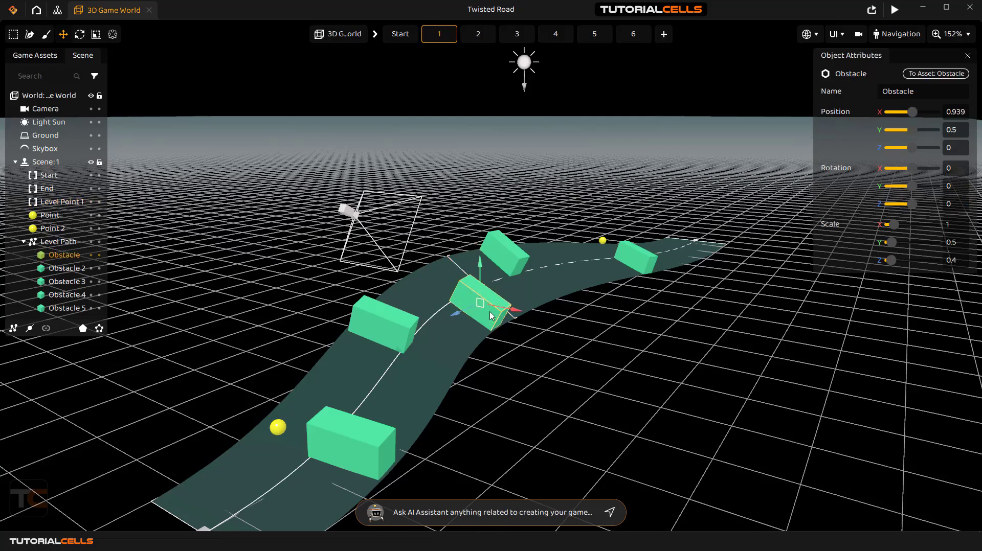
pyautogui.click(550, 352)
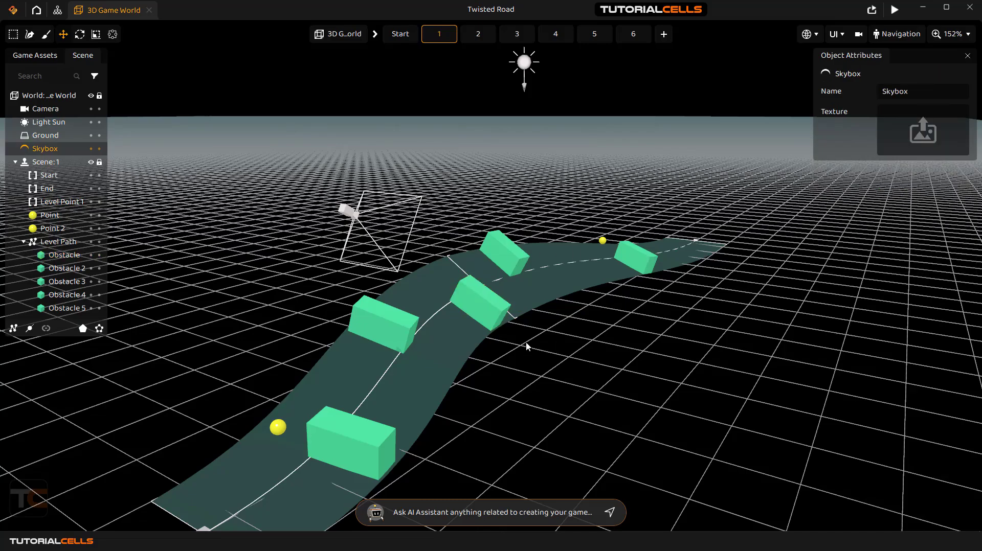
pyautogui.moveTo(519, 345); pyautogui.dragTo(500, 365, button='right')
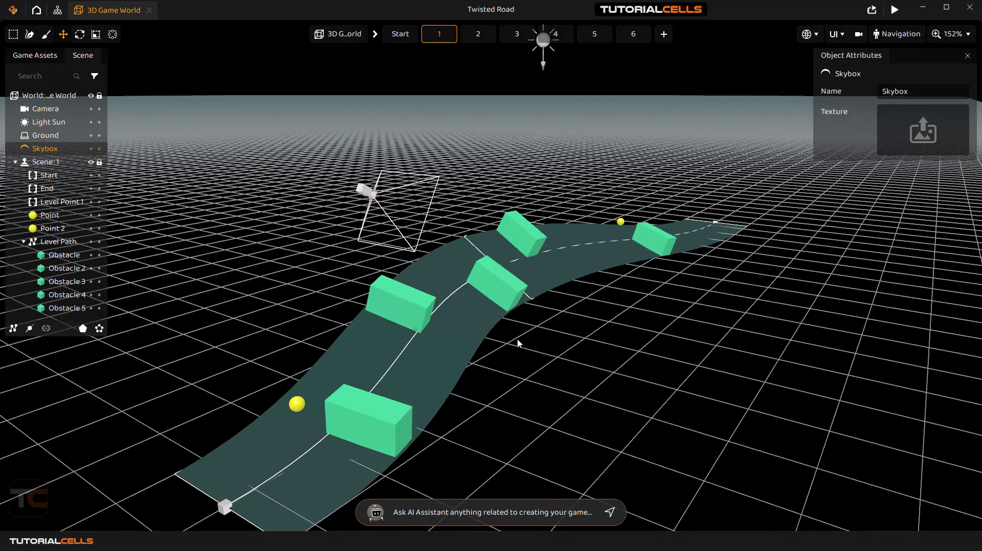
pyautogui.moveTo(517, 340)
pyautogui.mouseDown(button='right')
pyautogui.moveTo(527, 345)
pyautogui.moveTo(516, 338)
pyautogui.mouseUp(button='right')
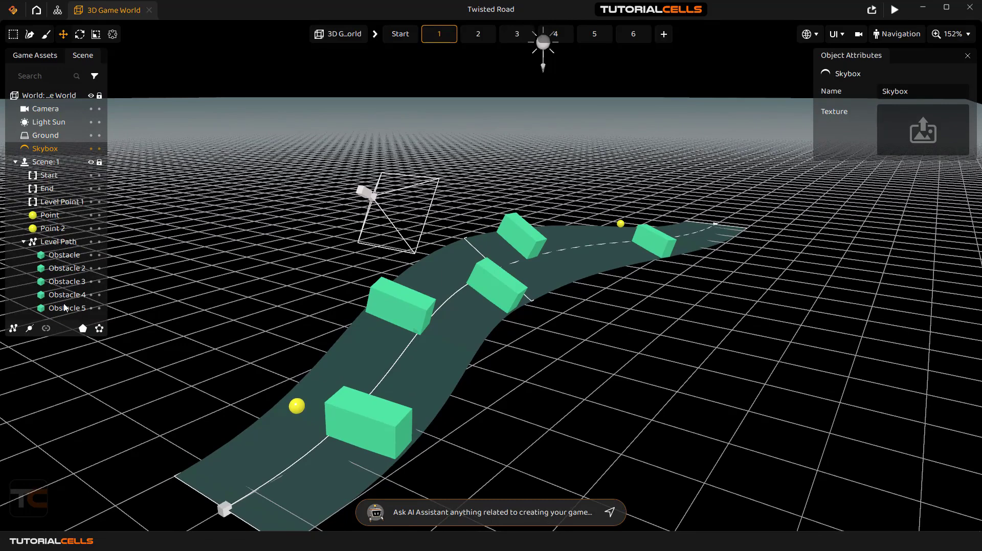
# Review the road and obstacle layouts of scenes 3 through 6
pyautogui.click(516, 34)
pyautogui.click(602, 37)
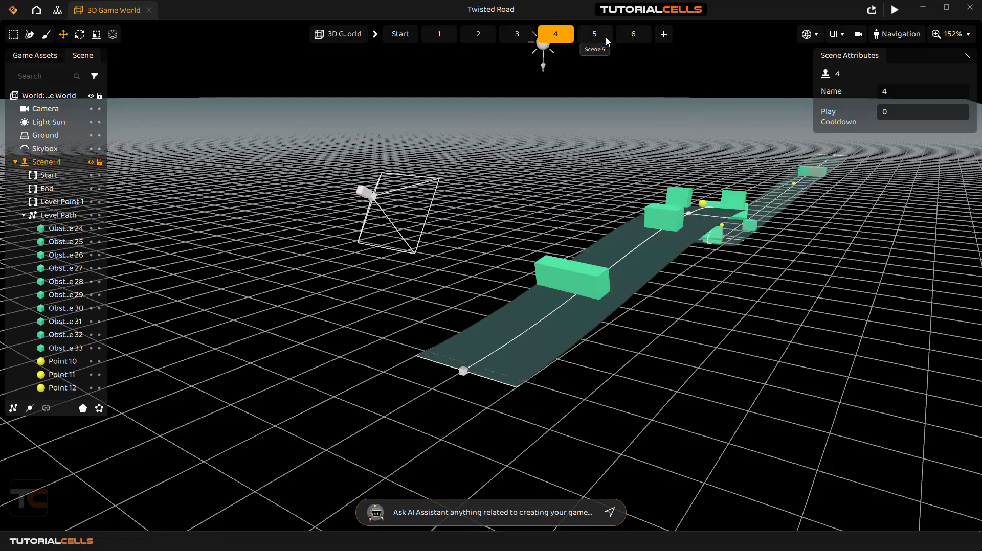
pyautogui.click(633, 34)
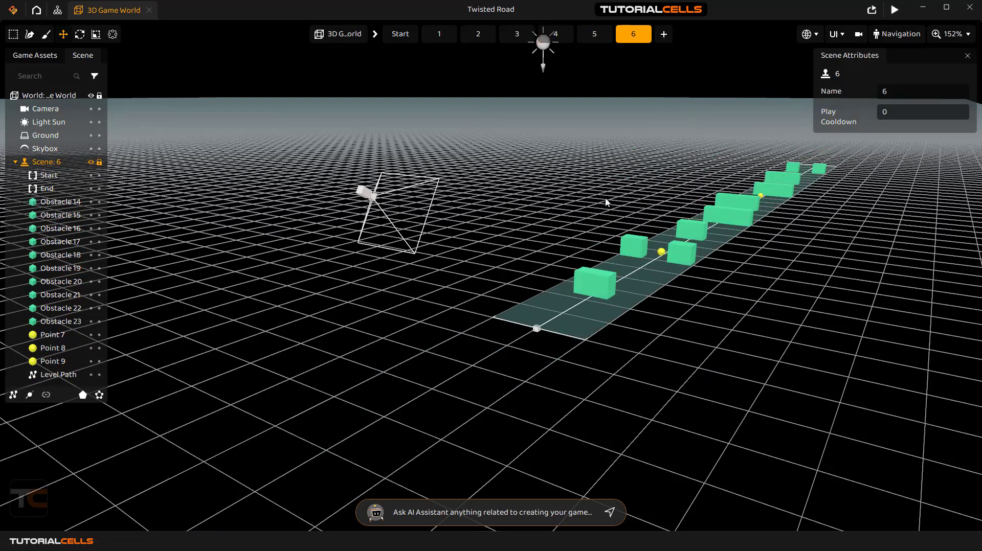
# Open the Character asset's node map and move its Touch Path node slightly lower
pyautogui.click(37, 56)
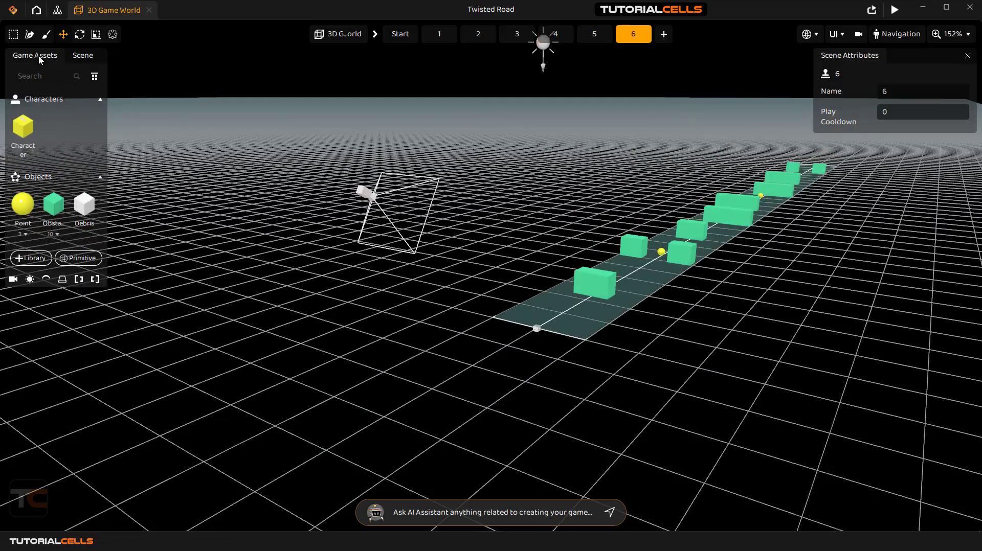
pyautogui.doubleClick(23, 128)
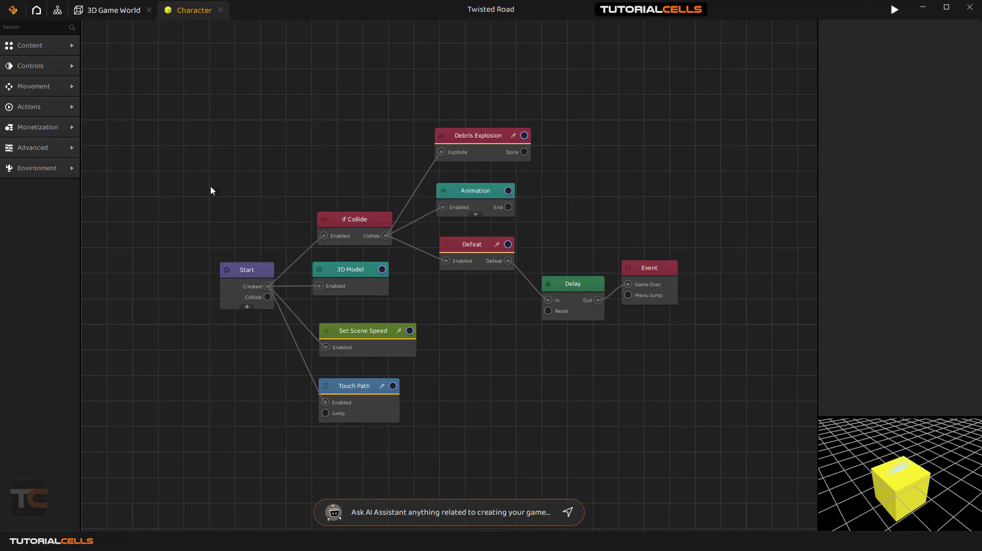
pyautogui.moveTo(355, 391); pyautogui.dragTo(352, 401)
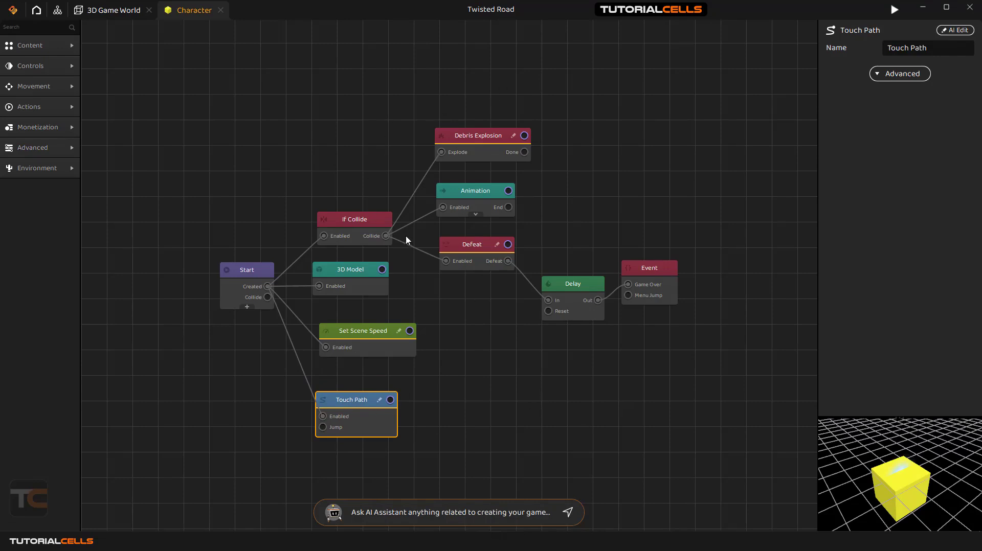
# Return to the 3D Game World and examine scene 6's straight road and object hierarchy
pyautogui.click(121, 10)
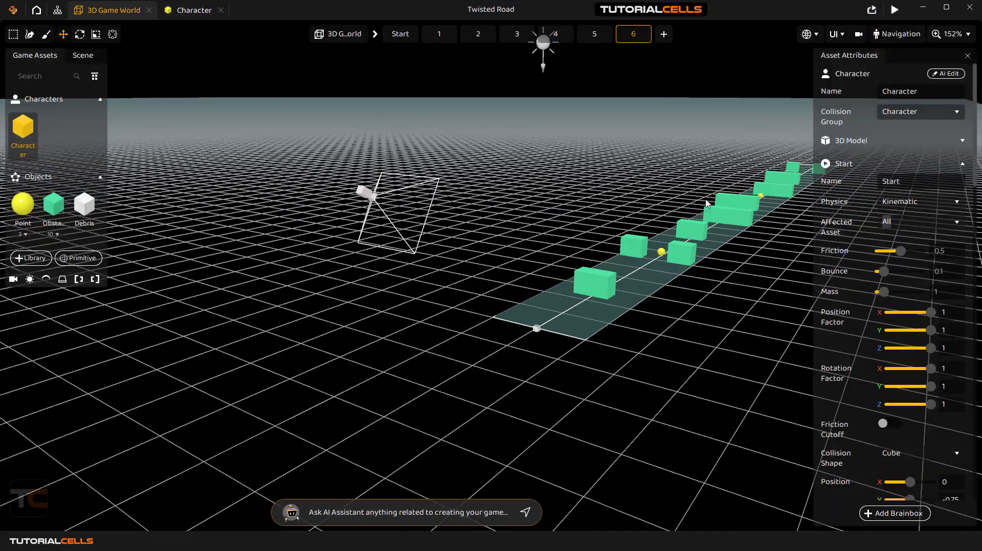
pyautogui.moveTo(698, 195); pyautogui.dragTo(455, 273, button='middle')
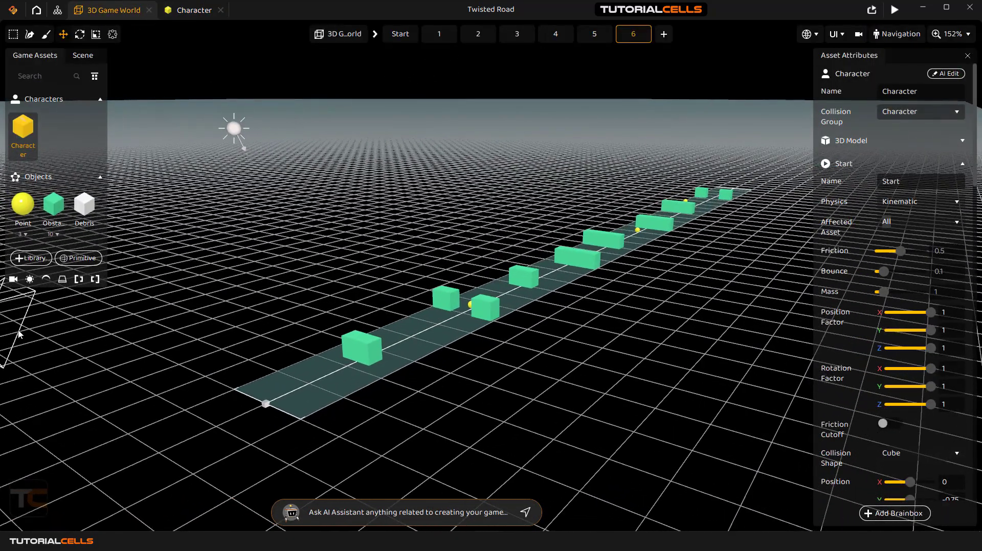
pyautogui.click(83, 55)
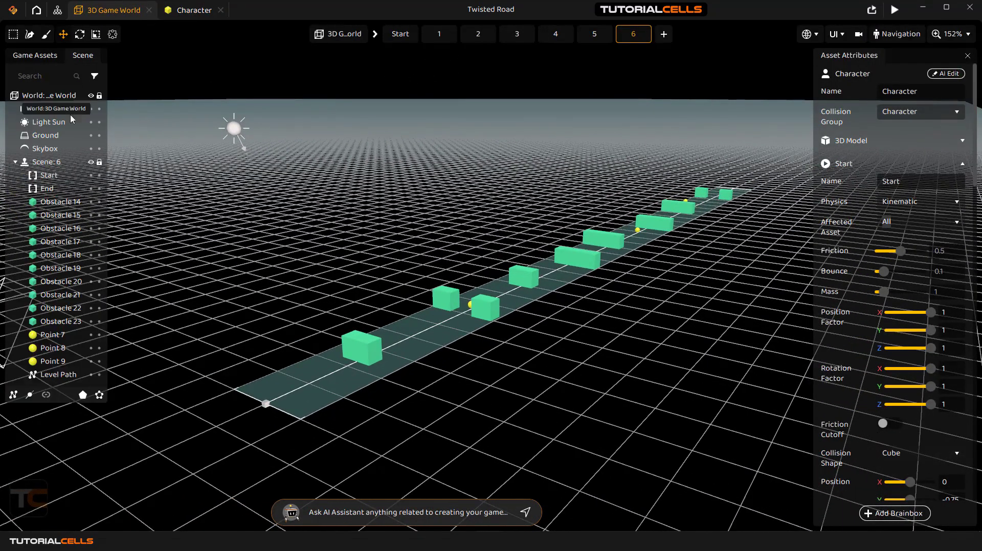